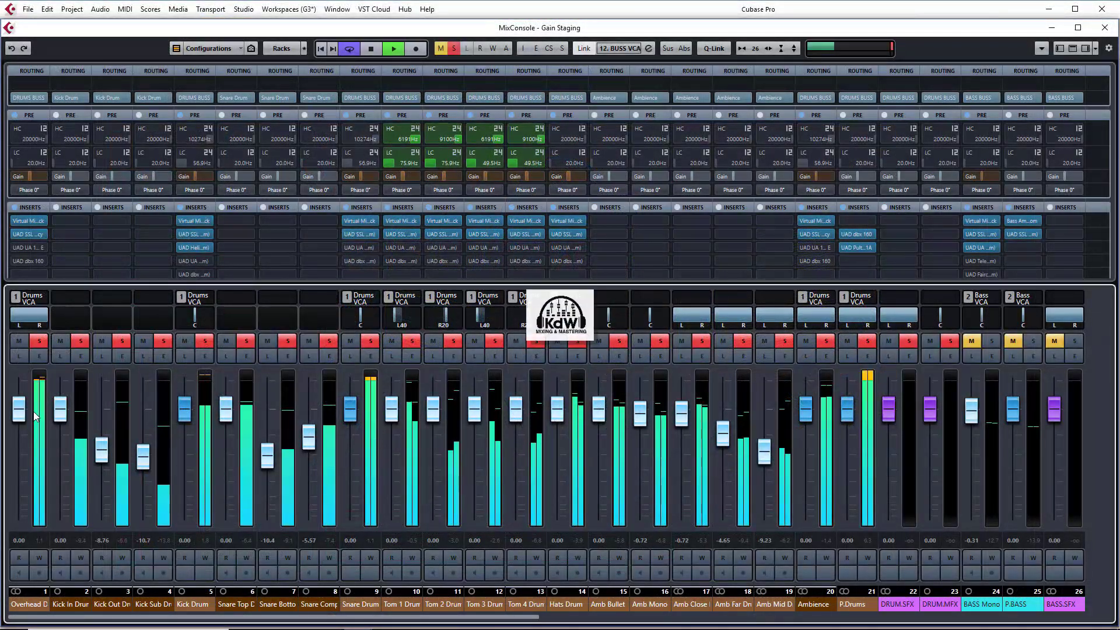
# Lower the overhead drums fader to about -12.7 dB and the Kick Drum group fader to about -2.58 dB.
pyautogui.moveTo(19, 408); pyautogui.dragTo(22, 459)
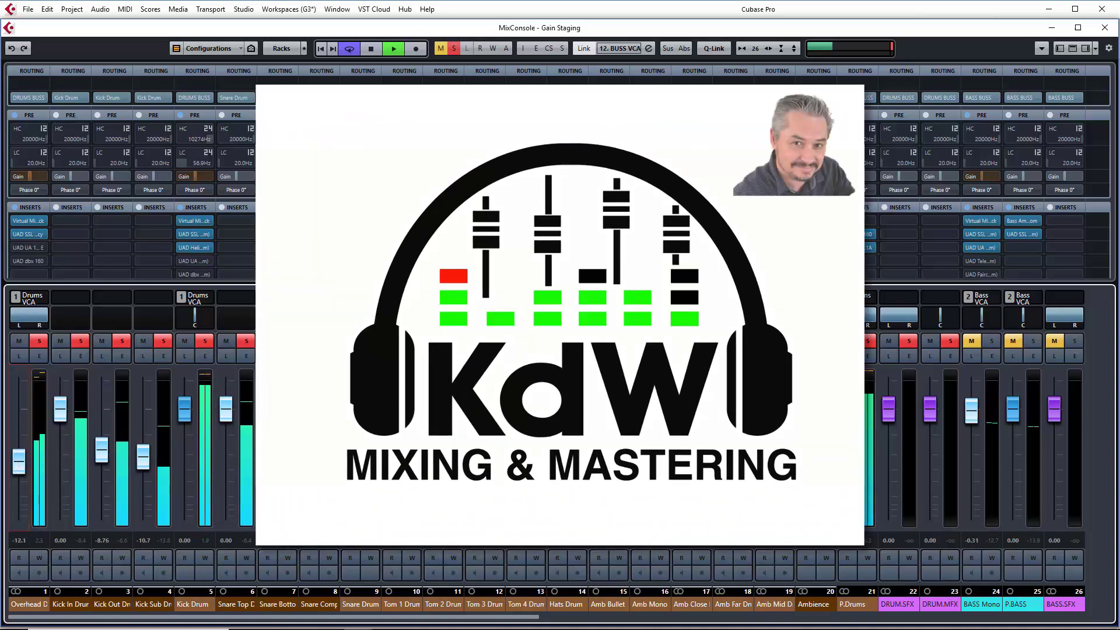
pyautogui.moveTo(184, 416); pyautogui.dragTo(183, 435)
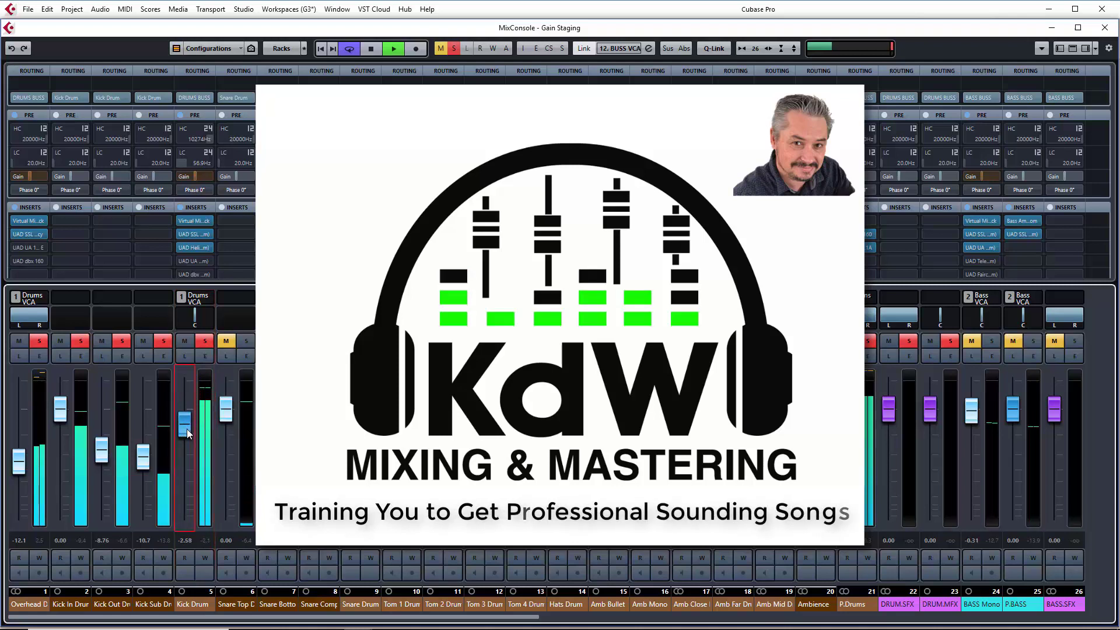
pyautogui.moveTo(15, 471); pyautogui.dragTo(14, 473)
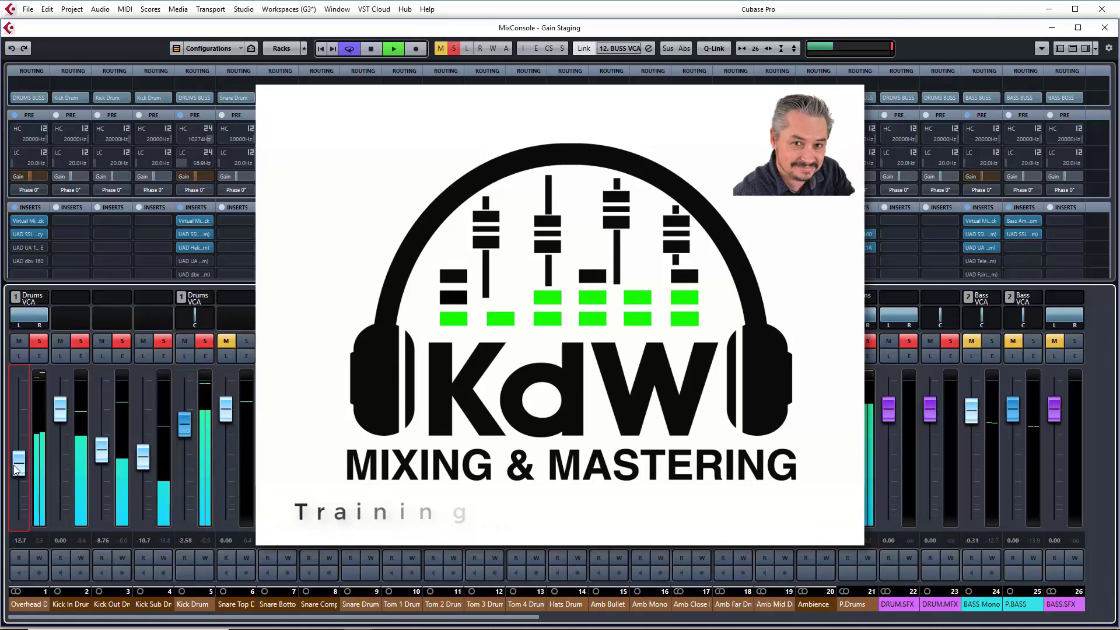
pyautogui.click(370, 341)
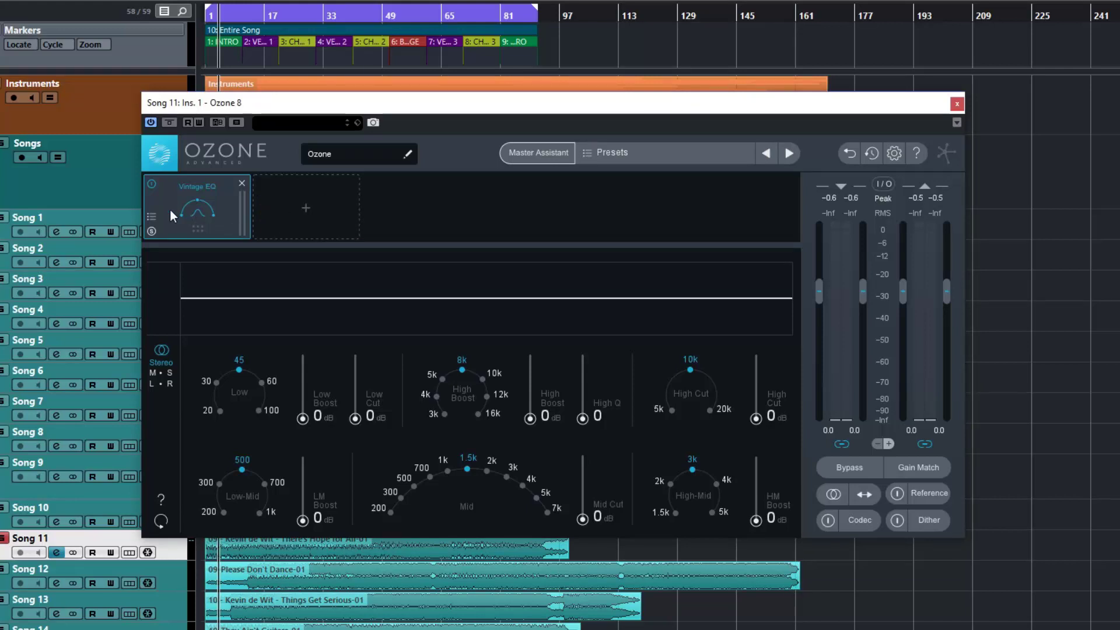
# Bypass the Vintage EQ module and re-enable it, and briefly view the module's preset list.
pyautogui.click(150, 184)
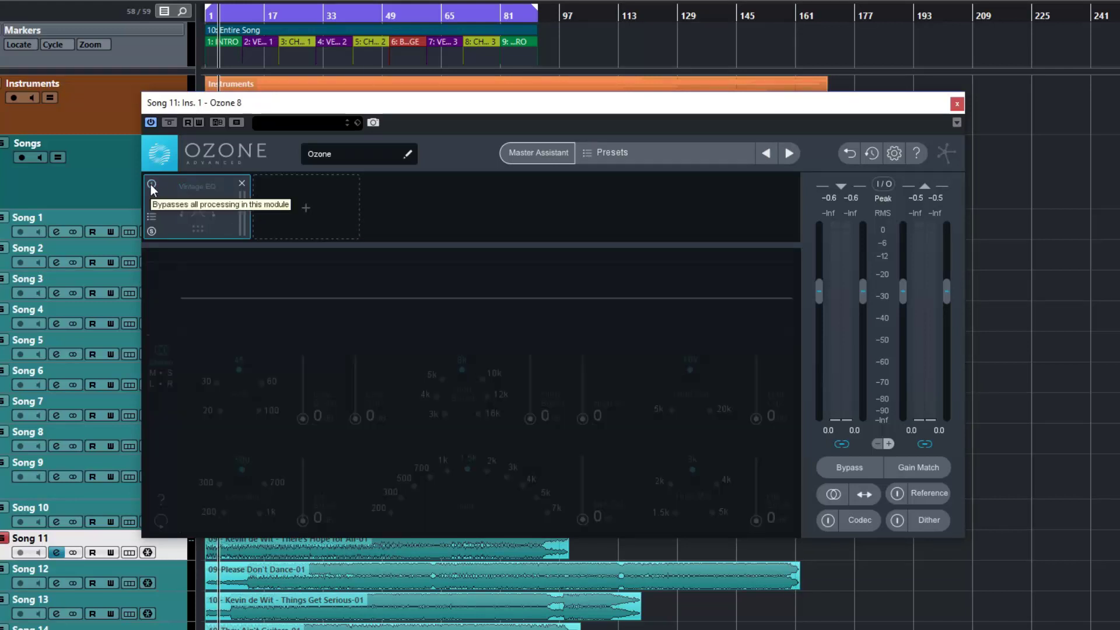
pyautogui.click(150, 184)
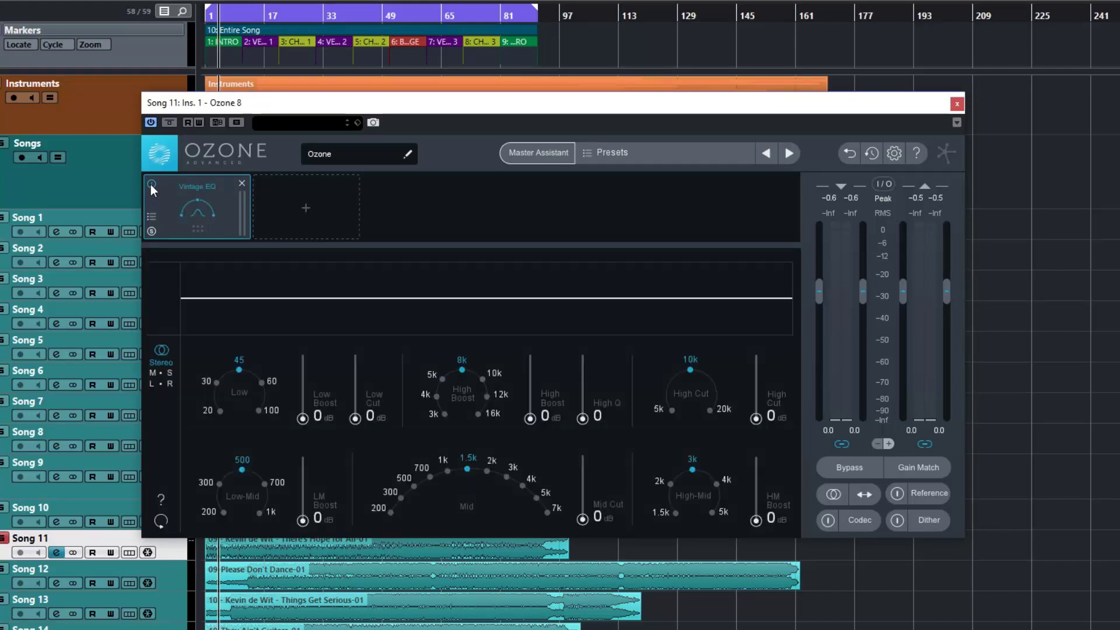
pyautogui.click(151, 217)
pyautogui.click(151, 215)
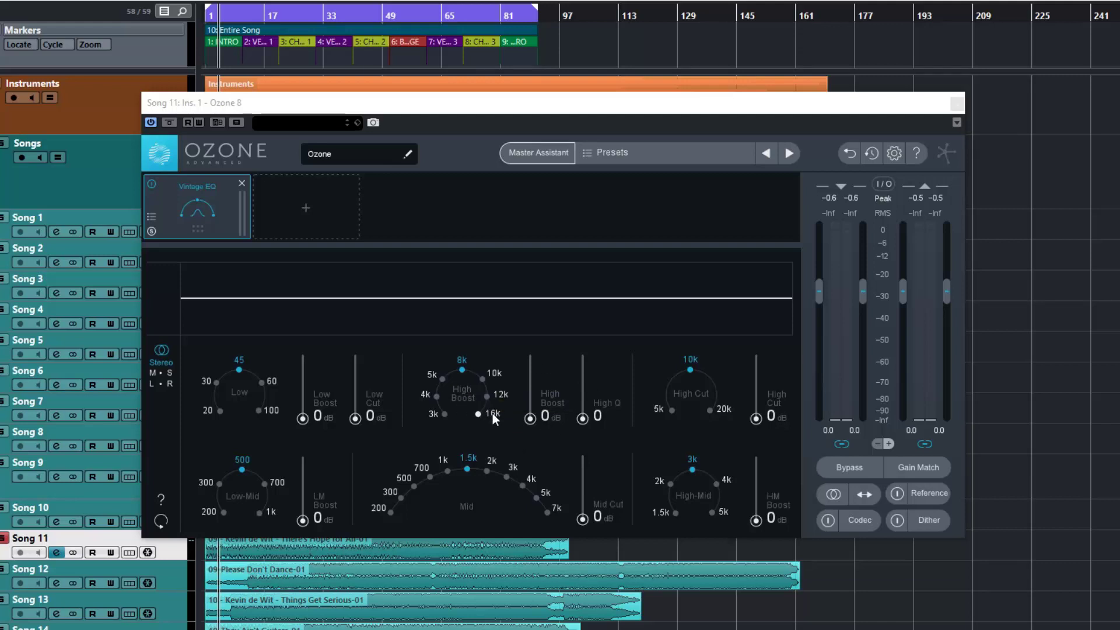
# Try High Boost frequencies such as 3k, 5k and 12k, return to 8k, and keep High Boost and High Q at 0.
pyautogui.click(446, 412)
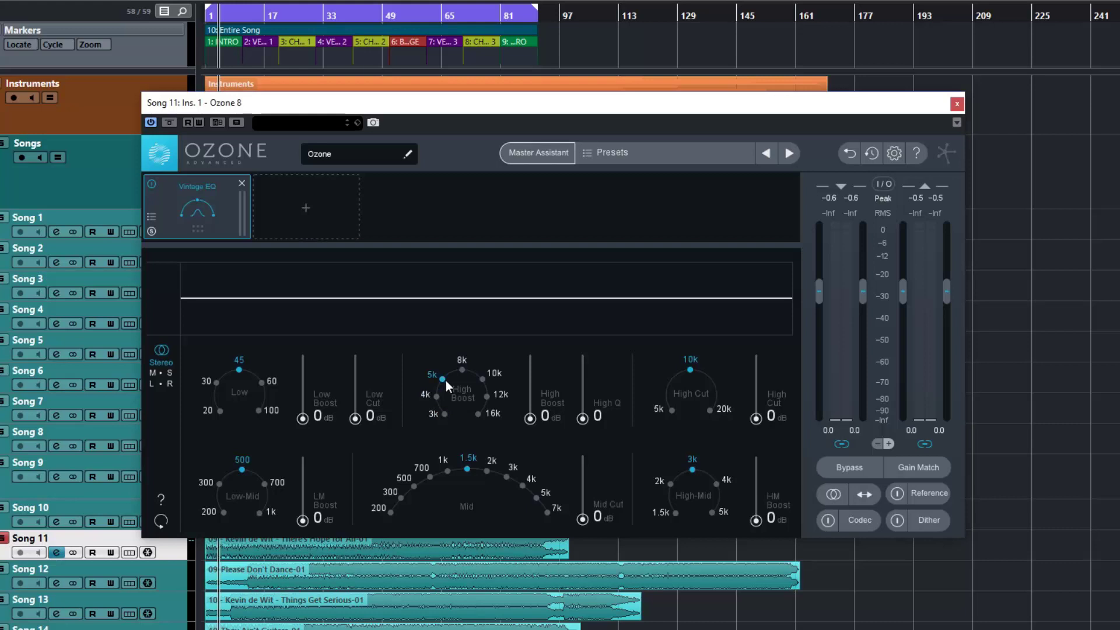
pyautogui.click(487, 397)
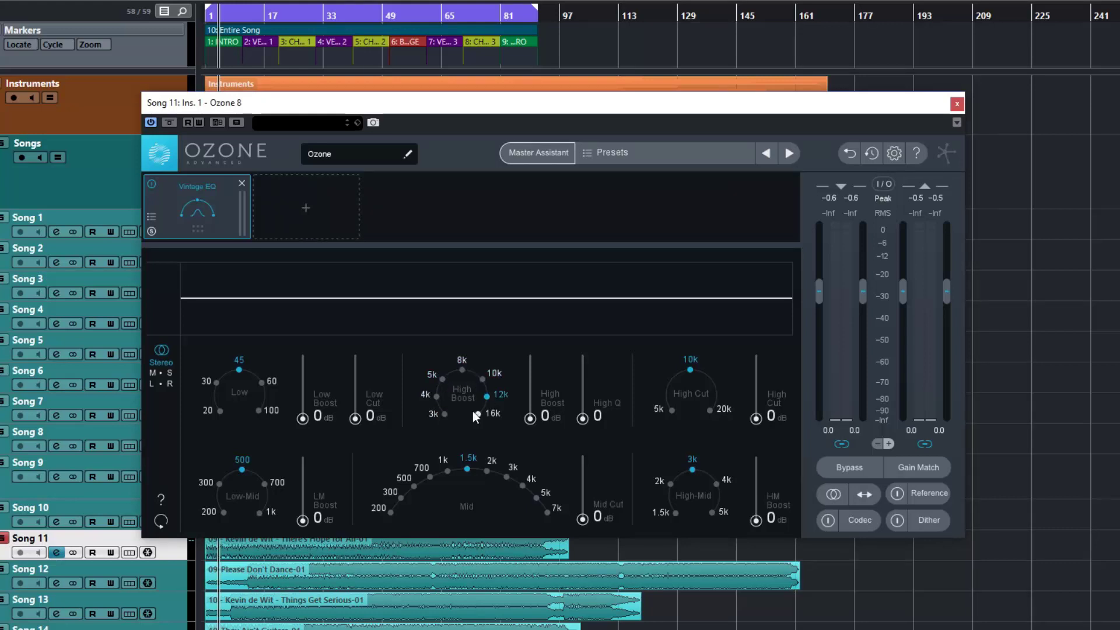
pyautogui.click(461, 371)
pyautogui.moveTo(530, 418); pyautogui.dragTo(541, 439)
pyautogui.moveTo(582, 394); pyautogui.dragTo(586, 425)
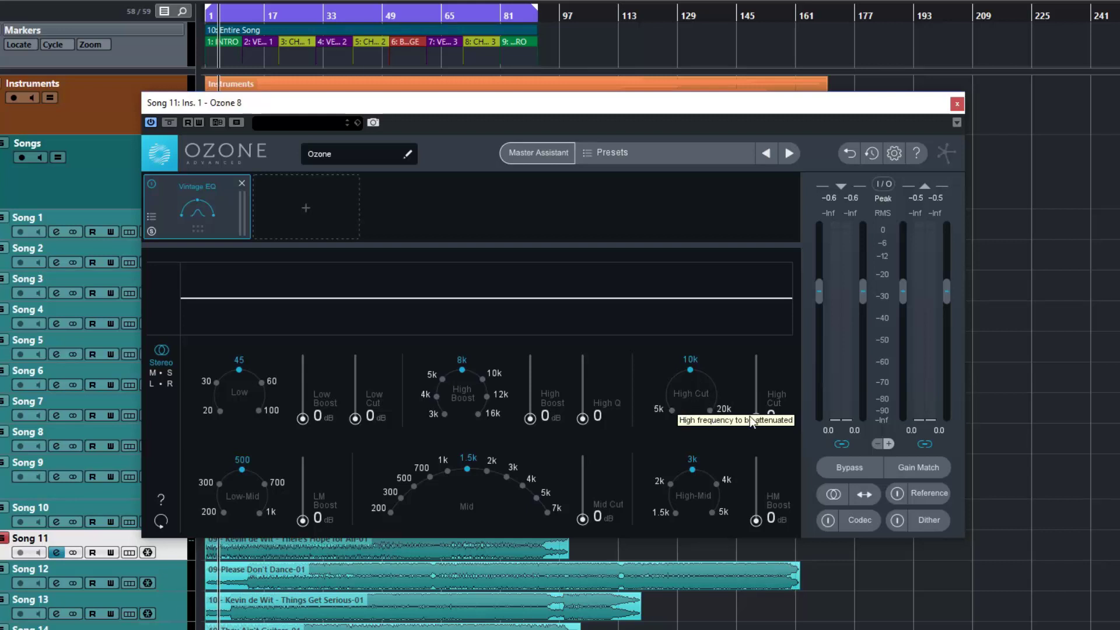
# Try the High Cut at about 7.2 dB and the low-mid, mid and high-mid amounts, returning each to 0 dB.
pyautogui.moveTo(756, 417); pyautogui.dragTo(755, 377)
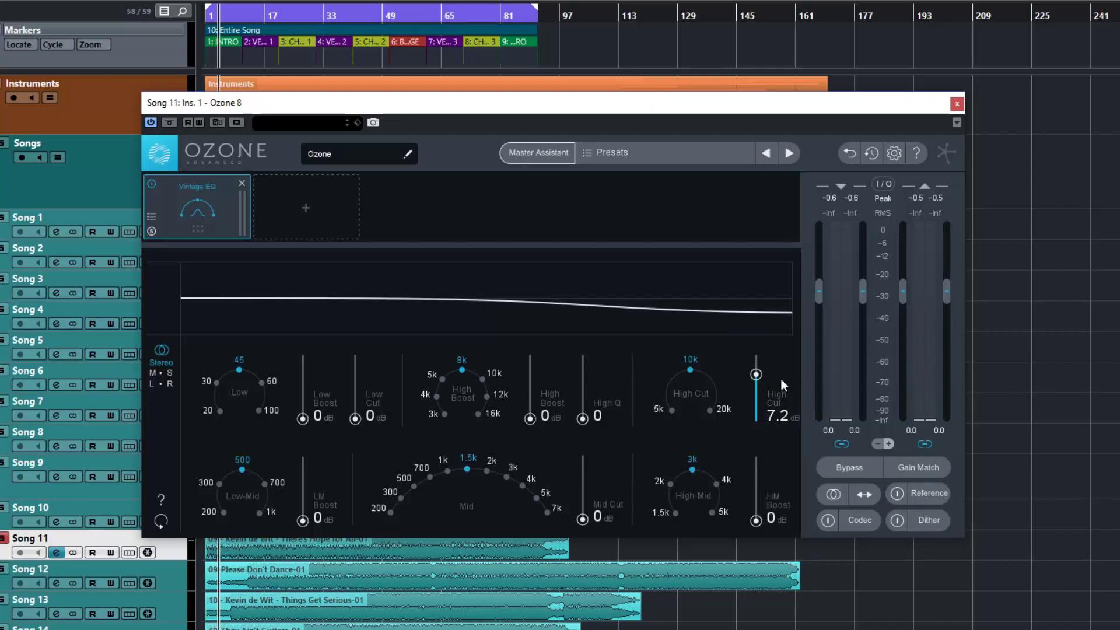
pyautogui.moveTo(763, 374); pyautogui.dragTo(755, 425)
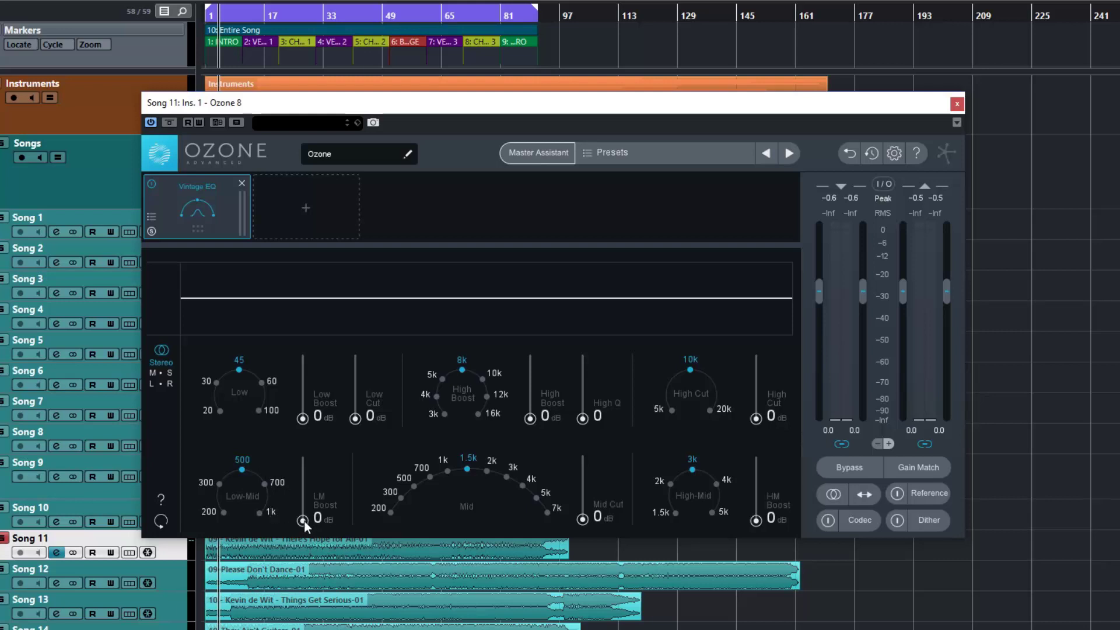
pyautogui.moveTo(304, 520)
pyautogui.mouseDown()
pyautogui.moveTo(306, 477)
pyautogui.moveTo(313, 516)
pyautogui.mouseUp()
pyautogui.moveTo(303, 520)
pyautogui.mouseDown()
pyautogui.moveTo(303, 489)
pyautogui.moveTo(305, 540)
pyautogui.mouseUp()
pyautogui.moveTo(771, 518)
pyautogui.mouseDown()
pyautogui.moveTo(772, 485)
pyautogui.moveTo(771, 537)
pyautogui.mouseUp()
pyautogui.moveTo(582, 518)
pyautogui.mouseDown()
pyautogui.moveTo(587, 474)
pyautogui.moveTo(586, 524)
pyautogui.mouseUp()
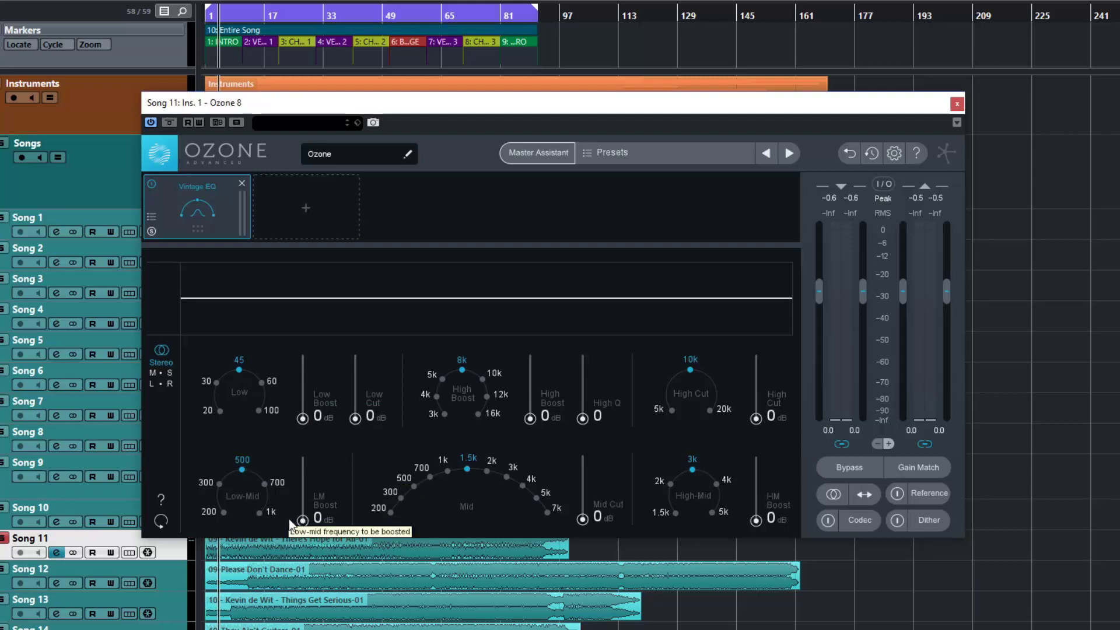
# Boost the Low-Mid band about 9.4 dB, try 1k, 700, 300 and 200, and restore 500 with 0 dB boost.
pyautogui.moveTo(302, 520); pyautogui.dragTo(317, 463)
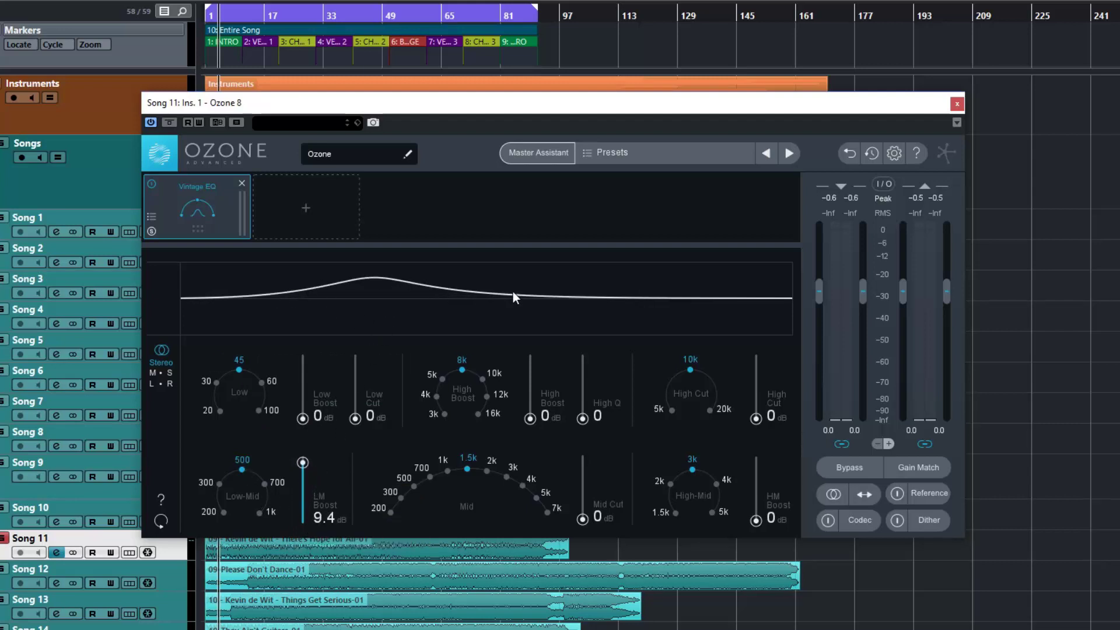
pyautogui.click(259, 512)
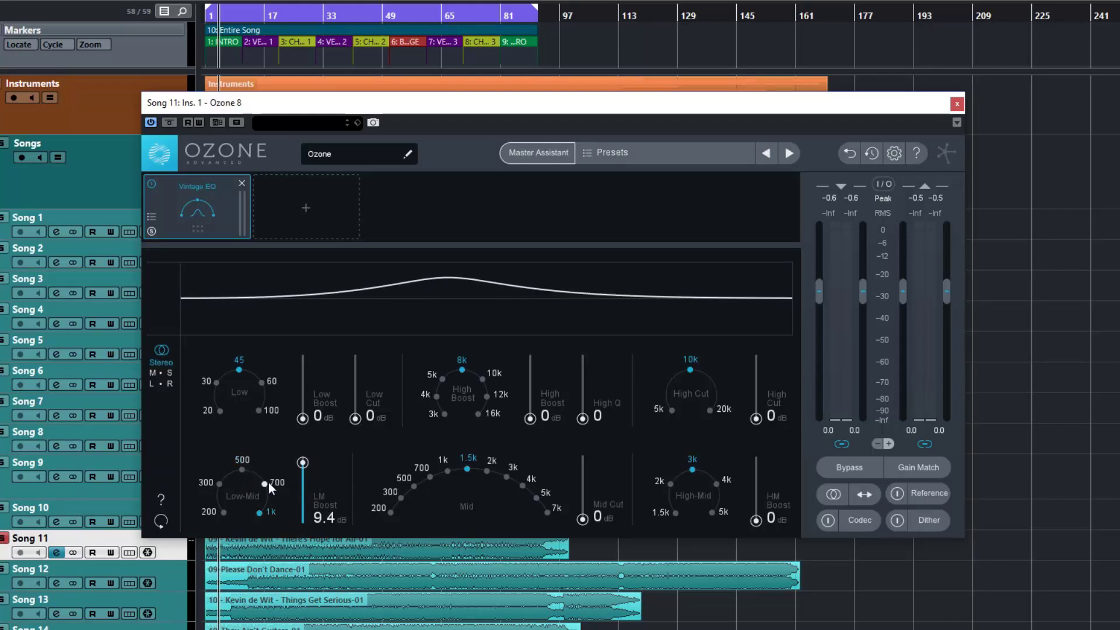
pyautogui.click(268, 483)
pyautogui.click(221, 481)
pyautogui.click(220, 511)
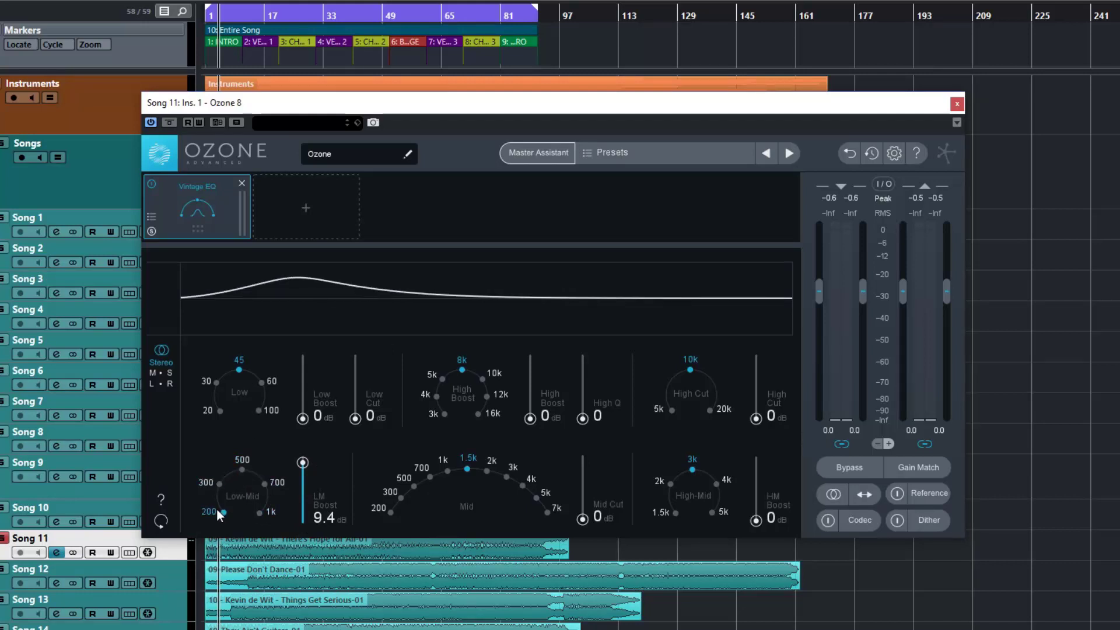
pyautogui.click(241, 469)
pyautogui.moveTo(302, 462); pyautogui.dragTo(297, 527)
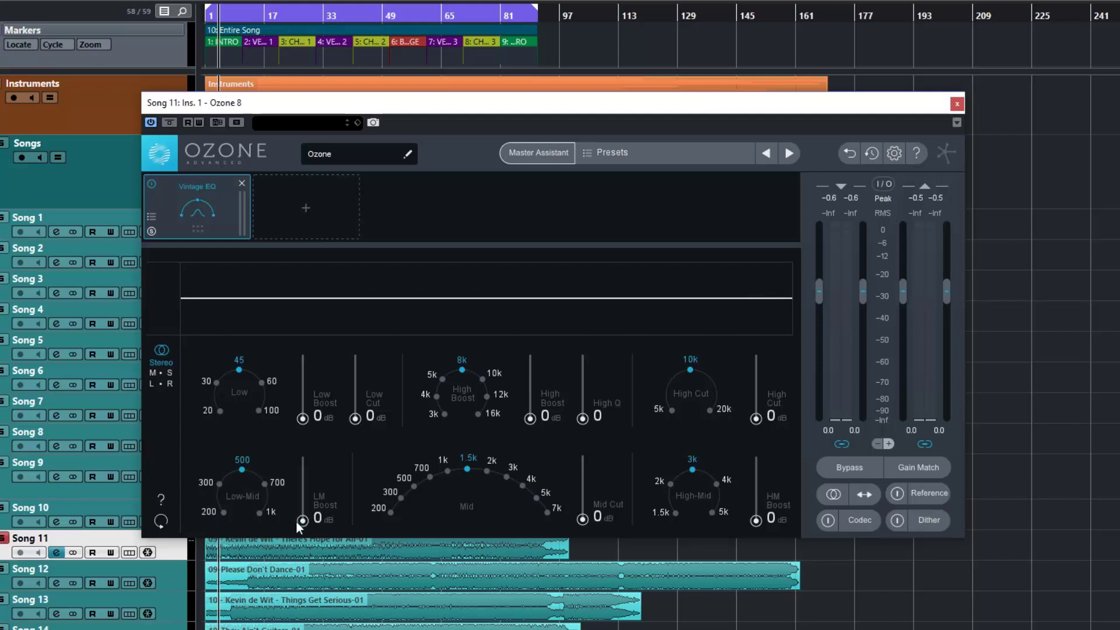
# Set the Mid Cut to about 9.2 dB, try frequencies from 3k to 7k and 200, and restore 1.5k with 0 dB cut.
pyautogui.moveTo(582, 519); pyautogui.dragTo(580, 462)
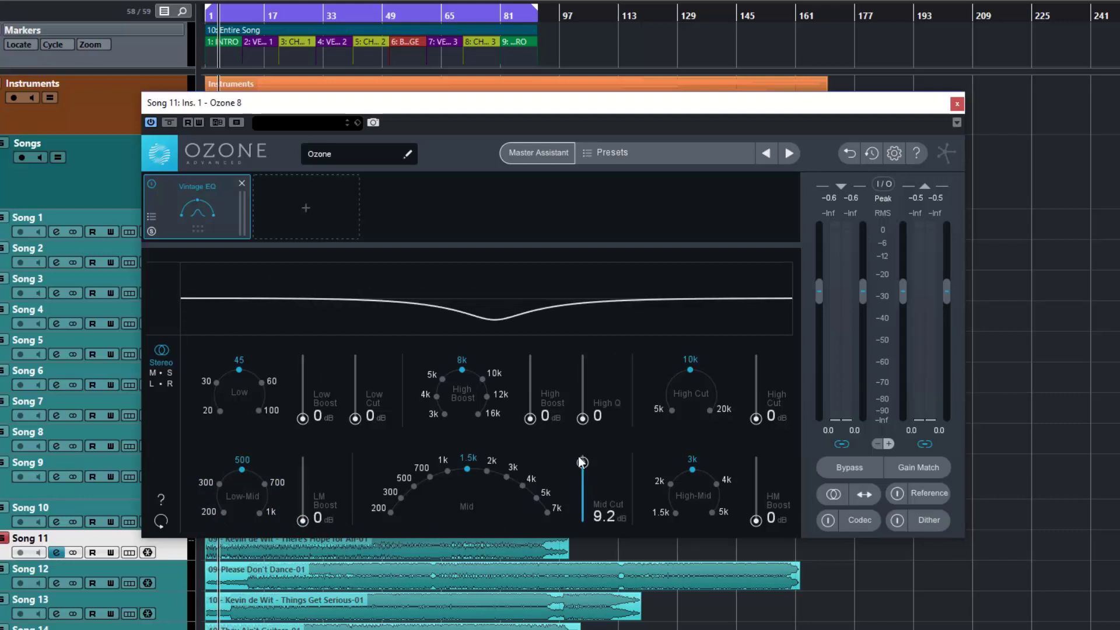
pyautogui.click(507, 477)
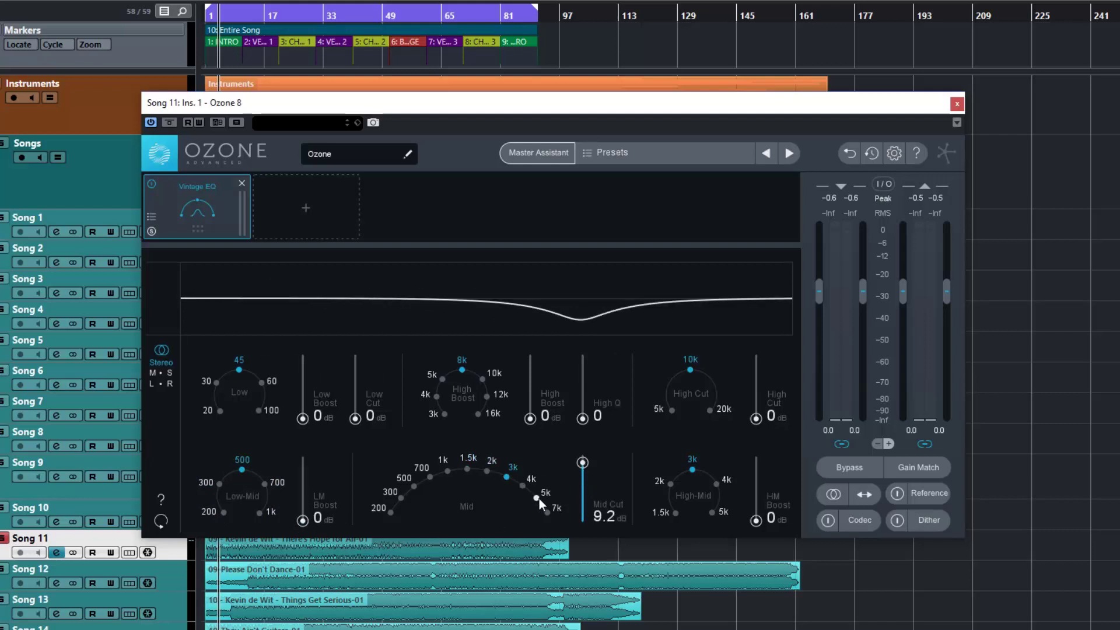
pyautogui.click(546, 511)
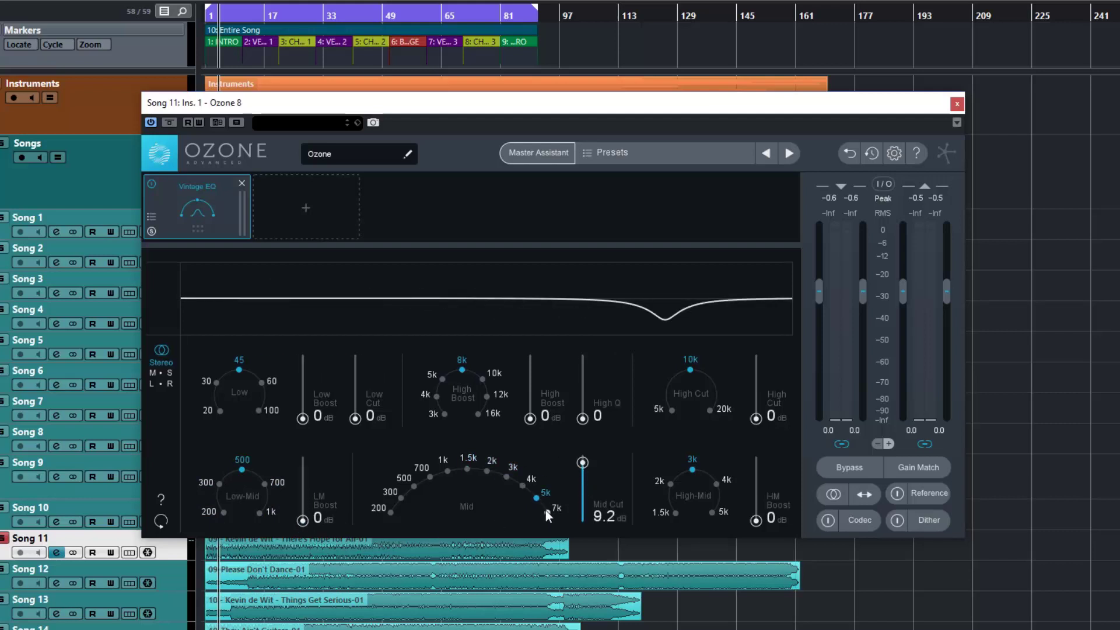
pyautogui.click(391, 512)
pyautogui.moveTo(582, 464); pyautogui.dragTo(581, 565)
pyautogui.click(468, 469)
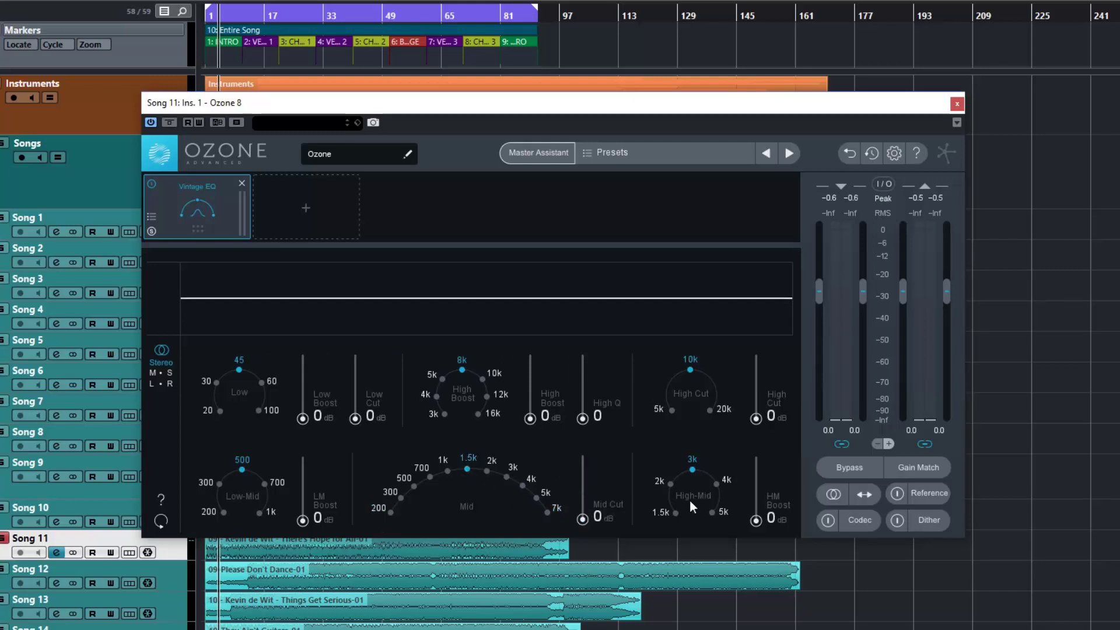
# Boost the High-Mid band 10 dB, try 5k, 4k, 2k and 1.5k, and return the boost to 0 dB, leaving 1.5k selected.
pyautogui.moveTo(755, 519); pyautogui.dragTo(766, 455)
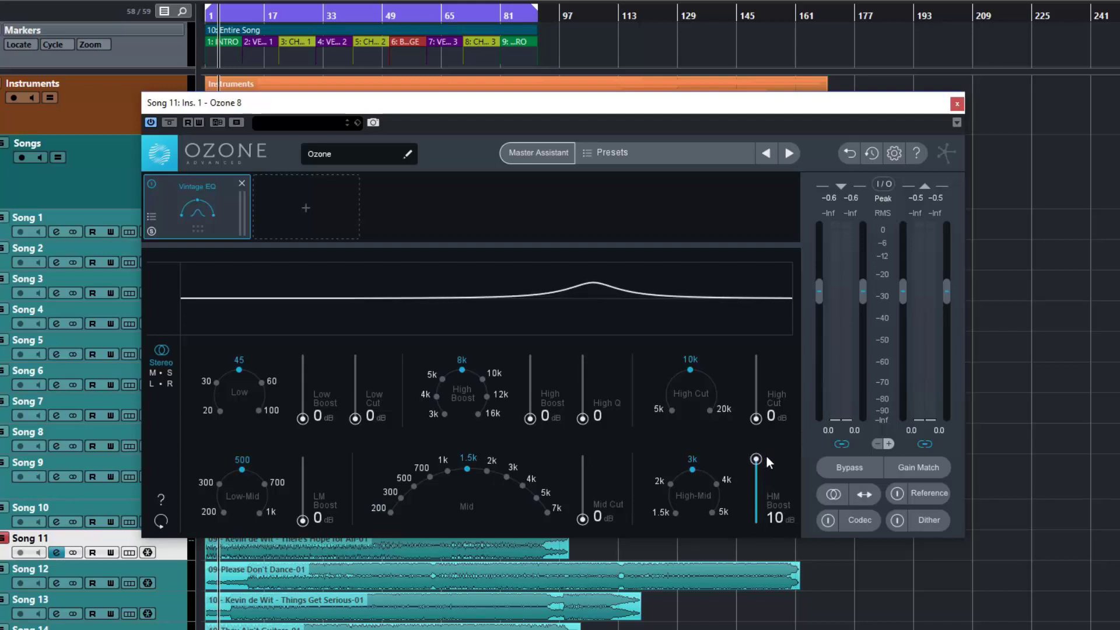
pyautogui.click(712, 510)
pyautogui.click(717, 483)
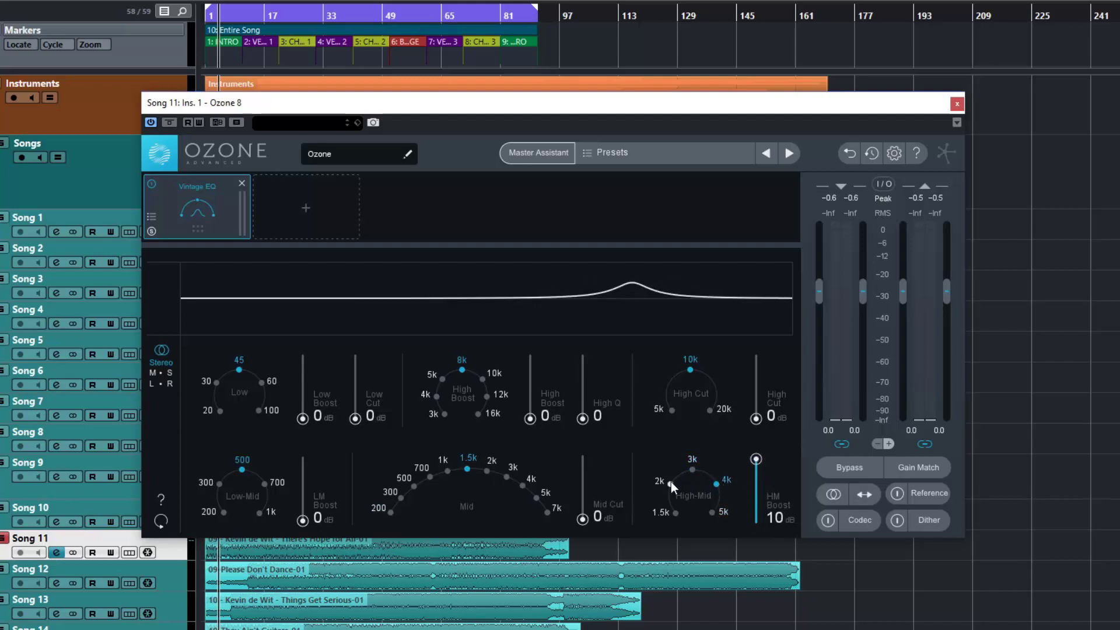
pyautogui.click(671, 482)
pyautogui.click(675, 511)
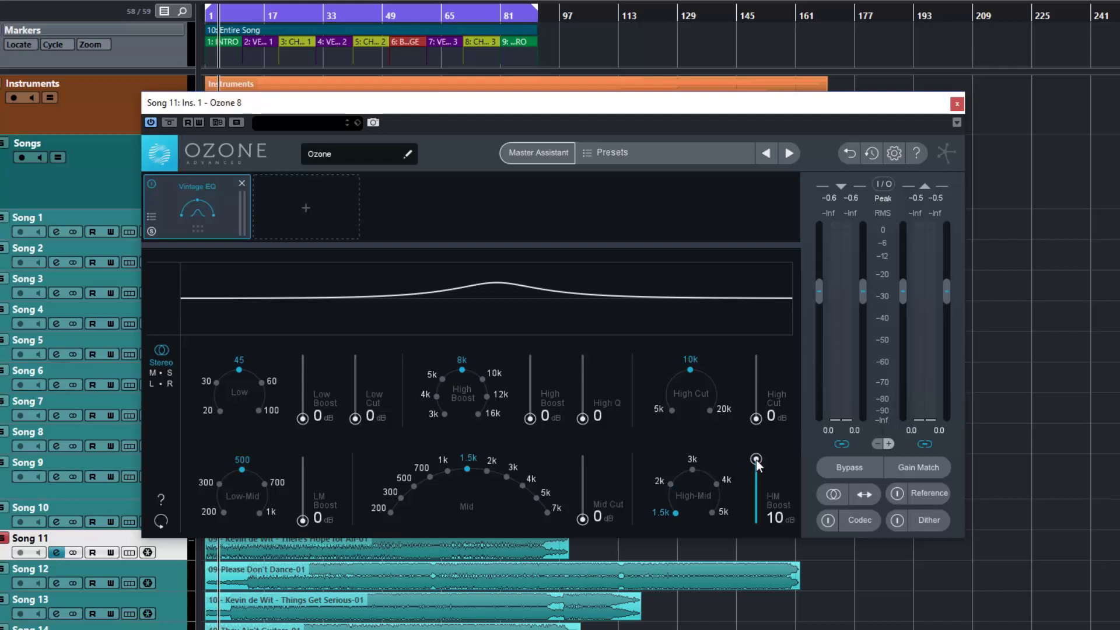
pyautogui.moveTo(756, 459); pyautogui.dragTo(757, 543)
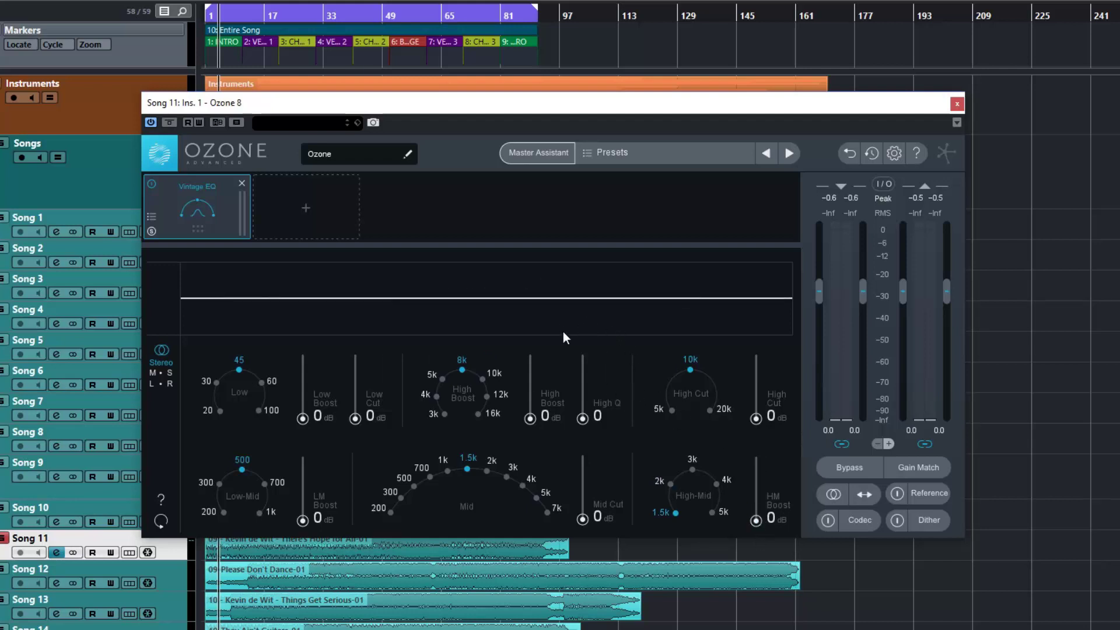
# Set the High Cut to about 8.9 dB, alternate between 5k and 20k, and restore 10k with 0 dB cut.
pyautogui.moveTo(756, 418); pyautogui.dragTo(762, 364)
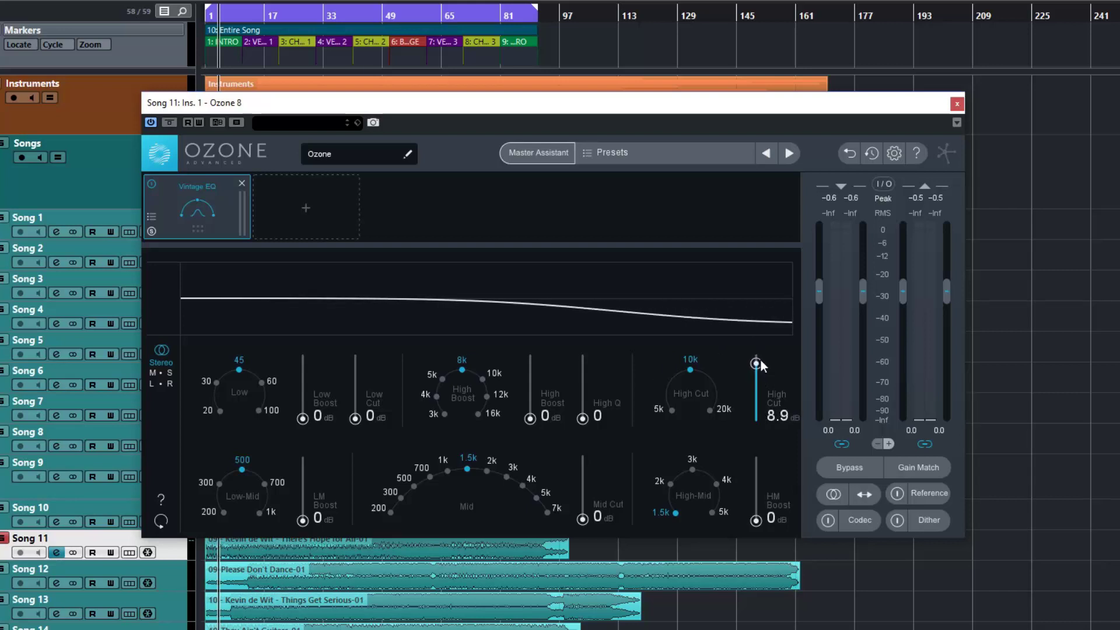
pyautogui.click(672, 410)
pyautogui.click(710, 410)
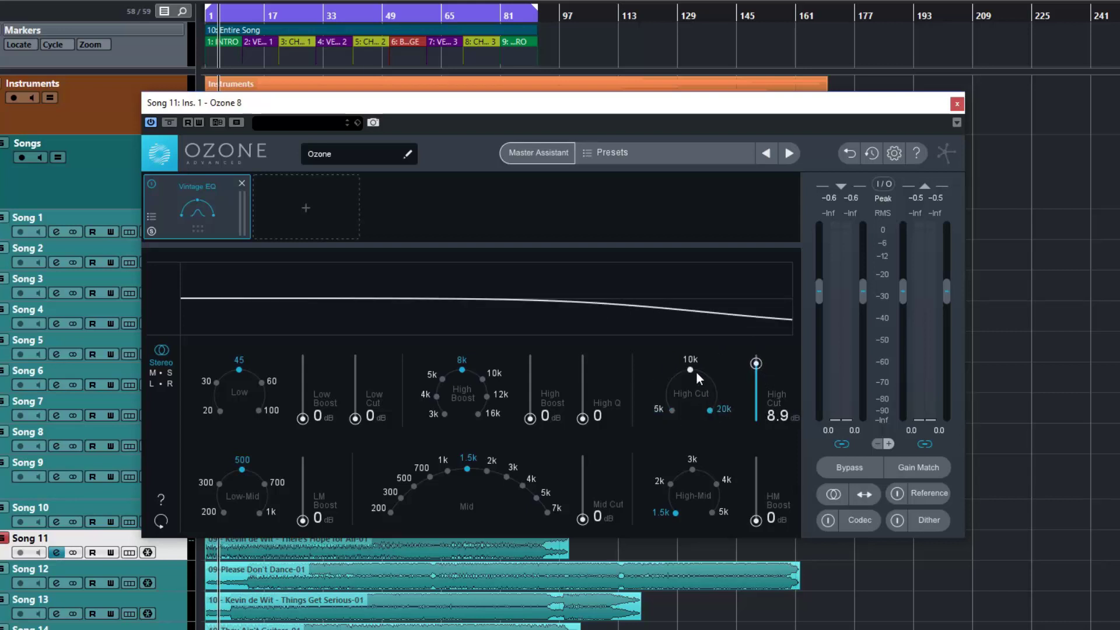
pyautogui.click(672, 411)
pyautogui.click(707, 409)
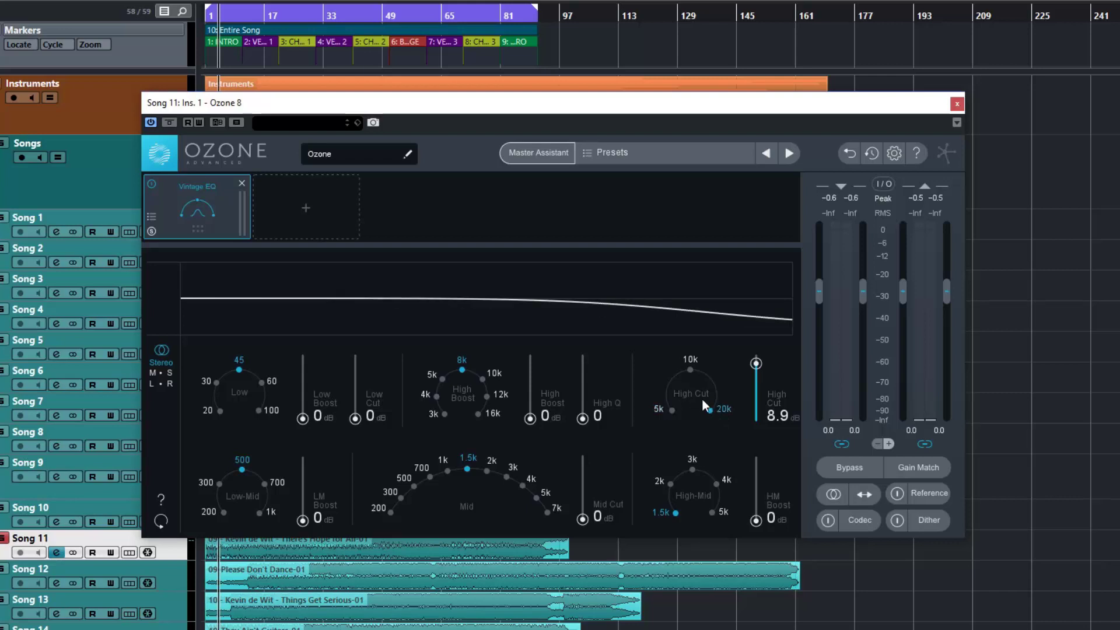
pyautogui.click(672, 410)
pyautogui.moveTo(756, 363); pyautogui.dragTo(739, 433)
pyautogui.click(690, 371)
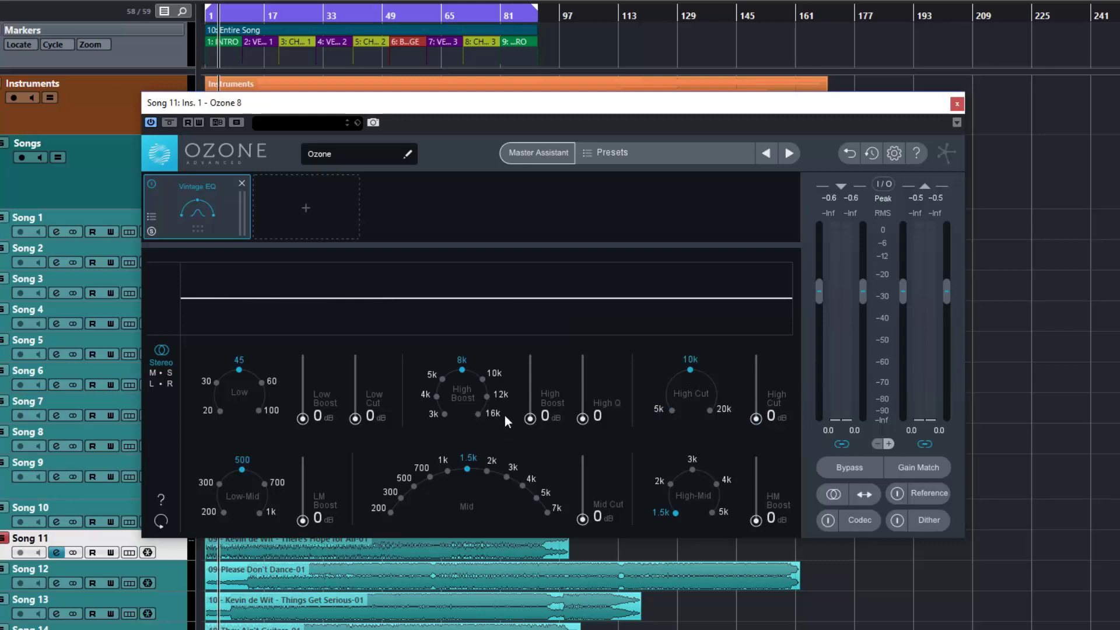
# Set High Boost to about 7.2 dB with High Q at 10, and try frequencies 10k, 12k, 16k and 3k.
pyautogui.moveTo(530, 416); pyautogui.dragTo(541, 352)
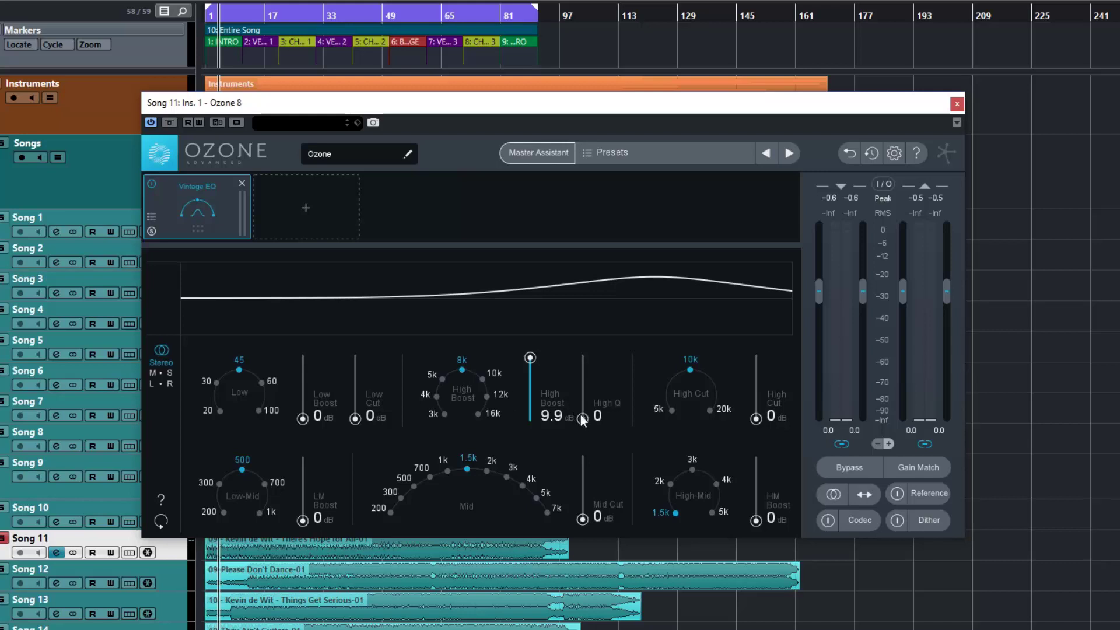
pyautogui.moveTo(584, 419); pyautogui.dragTo(532, 374)
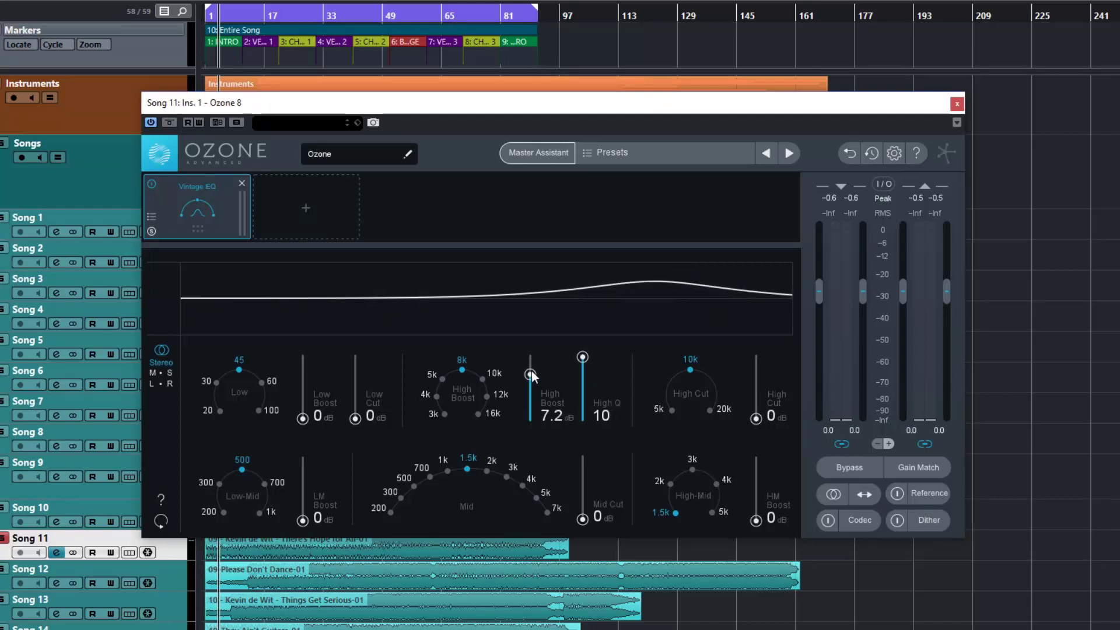
pyautogui.click(487, 373)
pyautogui.click(488, 393)
pyautogui.click(479, 414)
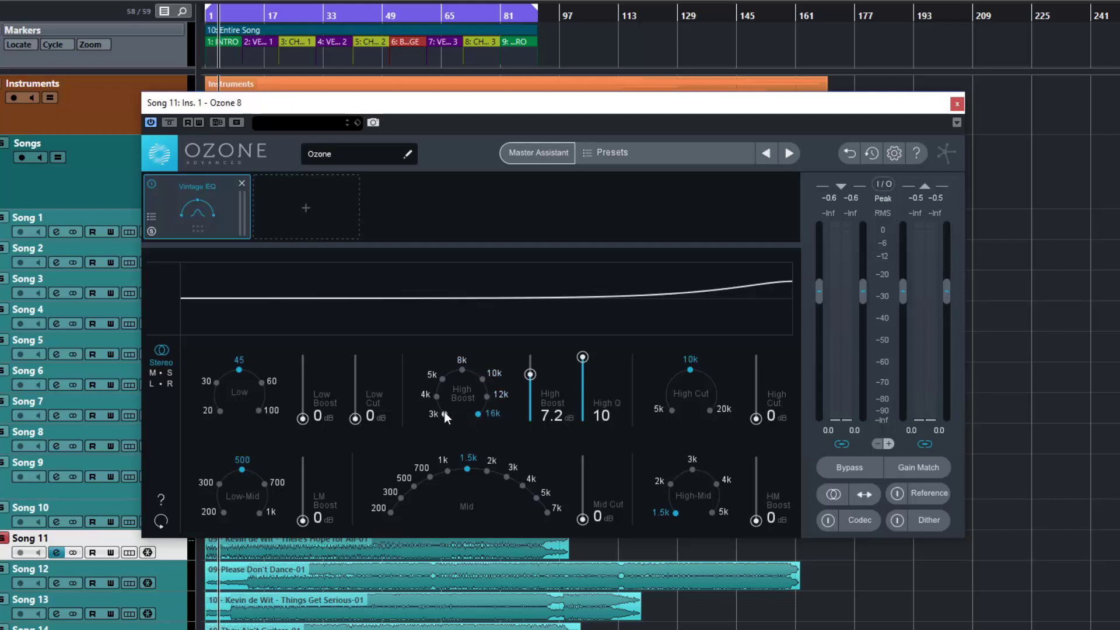
pyautogui.click(444, 415)
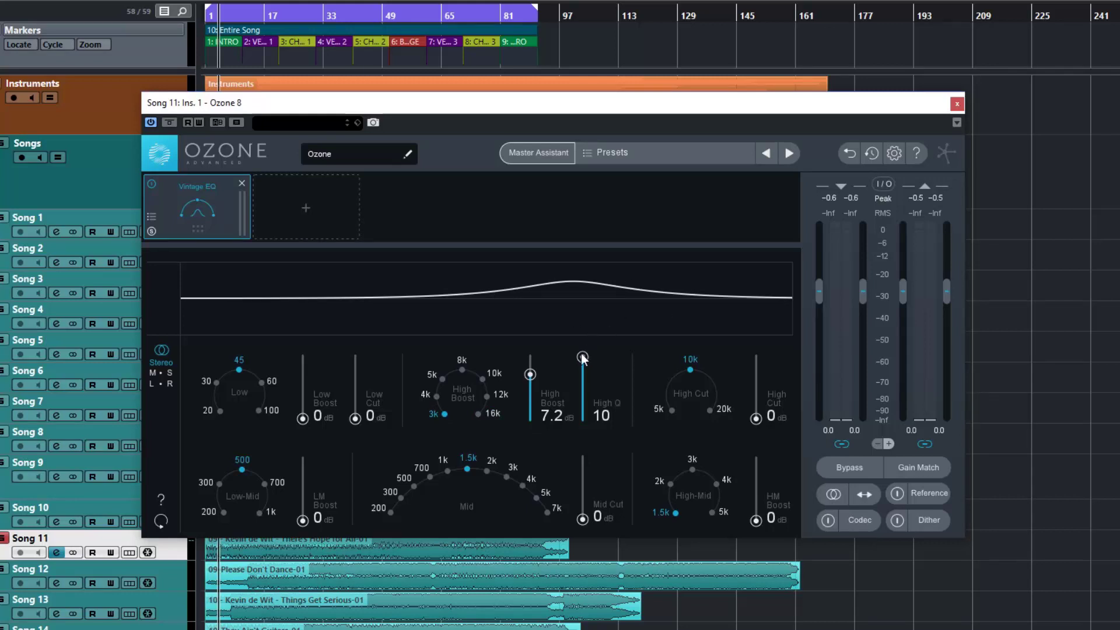
# Reset High Q and High Boost to 0 and return the High Boost frequency to 8k.
pyautogui.moveTo(582, 356); pyautogui.dragTo(583, 453)
pyautogui.moveTo(528, 380); pyautogui.dragTo(529, 435)
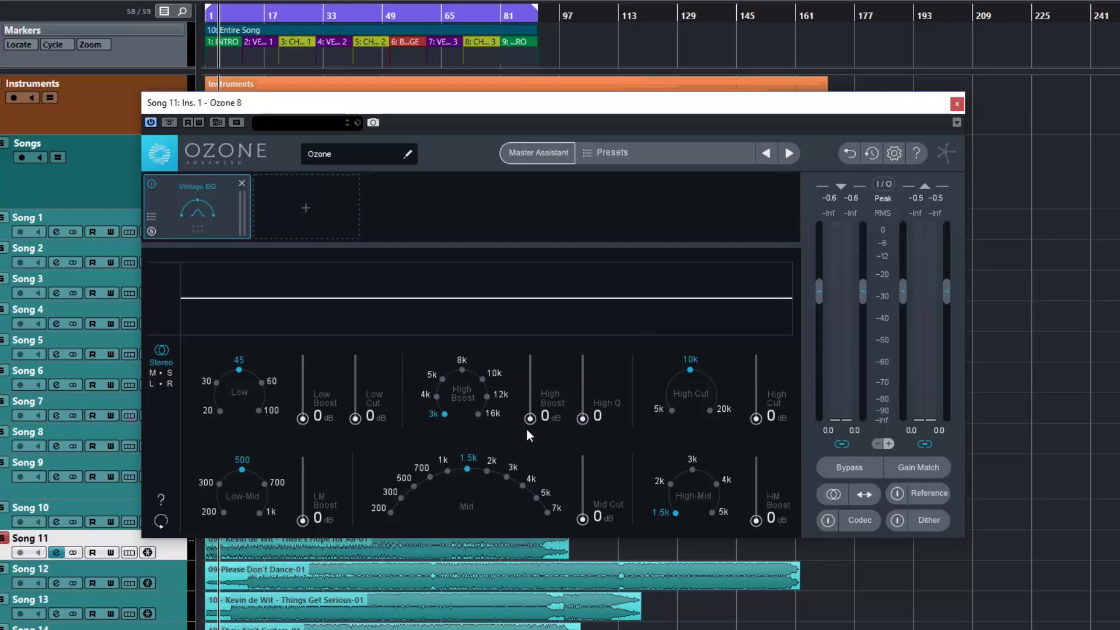
pyautogui.click(462, 370)
# Set the Low band to 60 with a 5.8 dB boost, and toggle the Low Cut before setting it to 6.1 dB.
pyautogui.moveTo(299, 419); pyautogui.dragTo(302, 385)
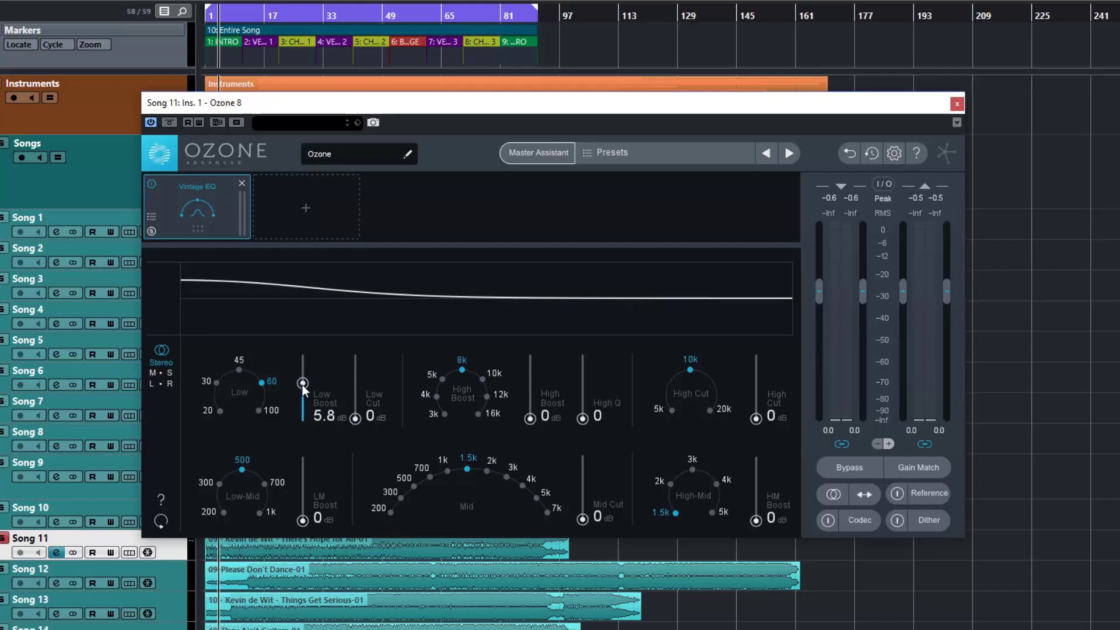
pyautogui.moveTo(355, 419); pyautogui.dragTo(354, 386)
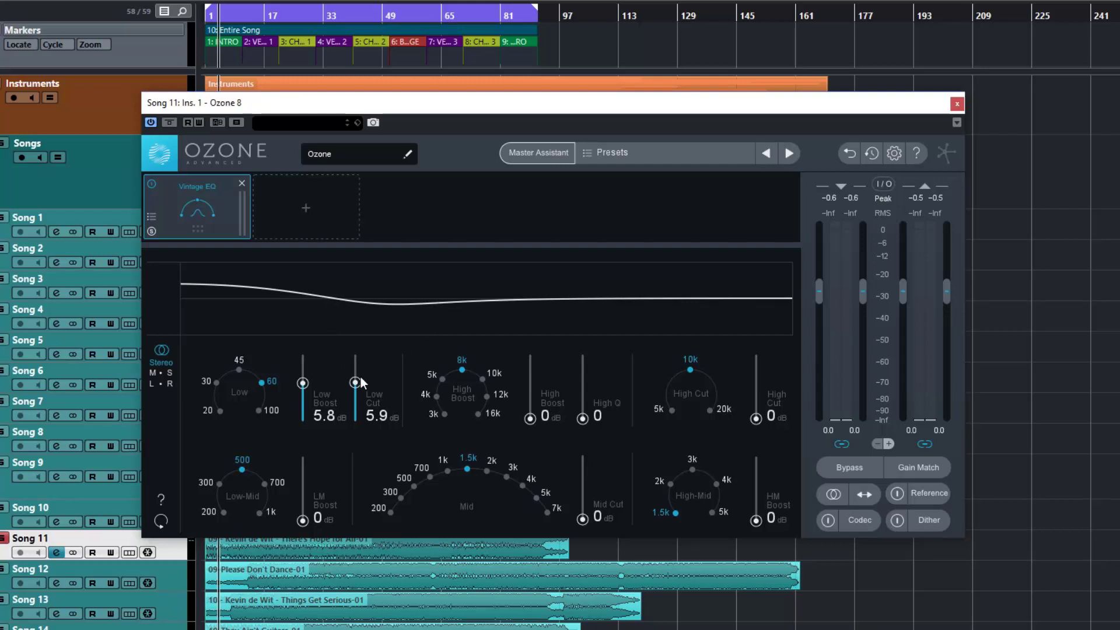
pyautogui.moveTo(360, 377); pyautogui.dragTo(348, 450)
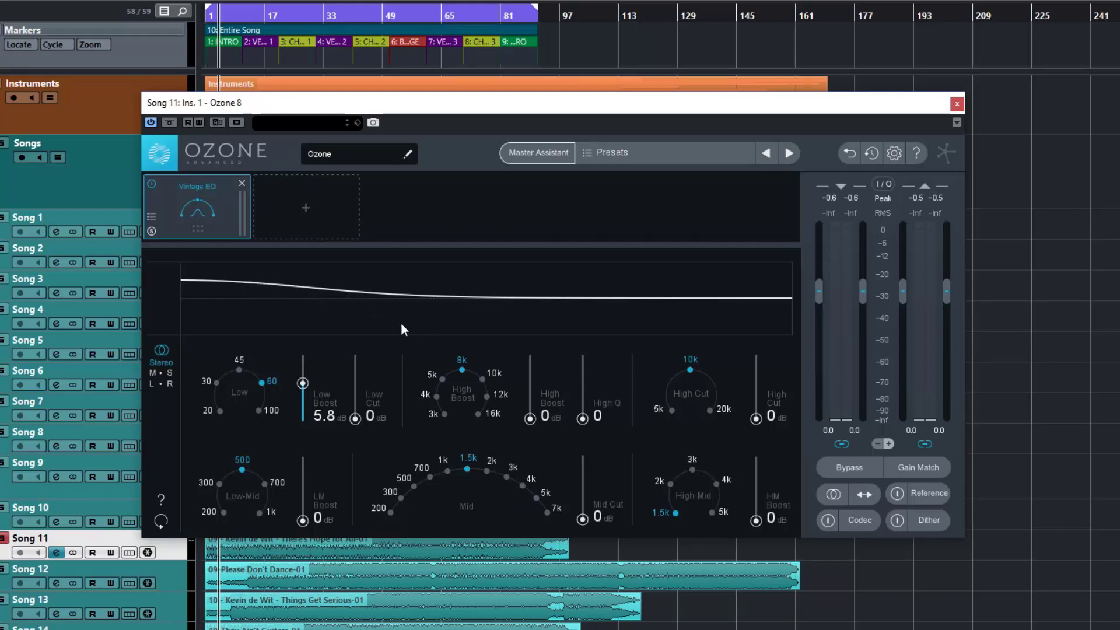
pyautogui.moveTo(355, 418); pyautogui.dragTo(355, 381)
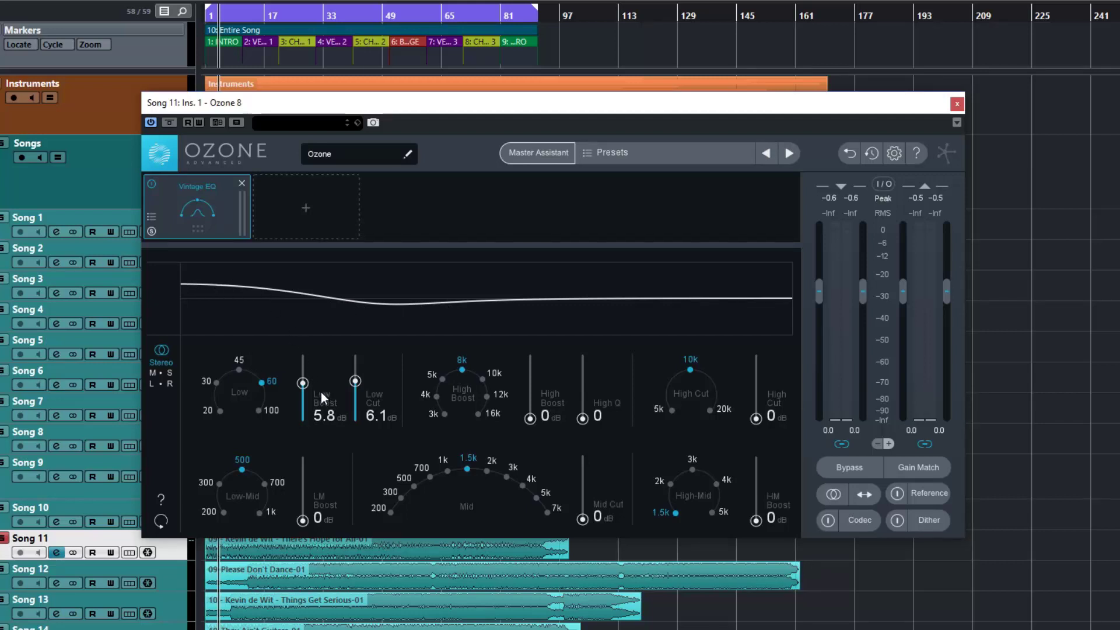
# Try Low frequencies 100, 45, 30 and 20, return to 60, and reset Low Boost and Low Cut to 0 dB.
pyautogui.click(258, 411)
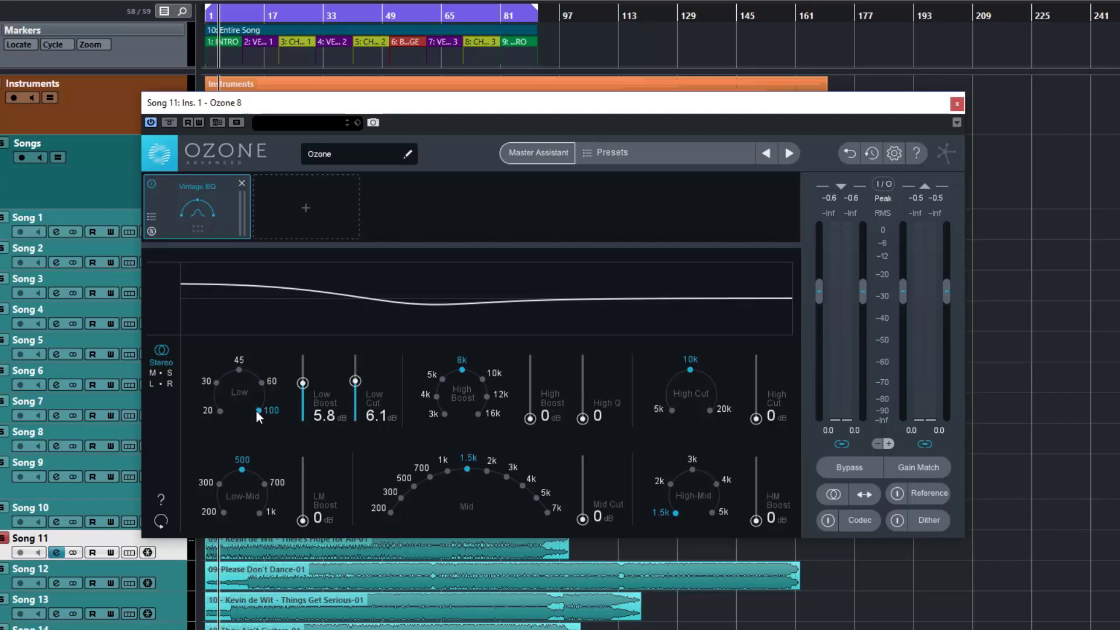
pyautogui.click(238, 369)
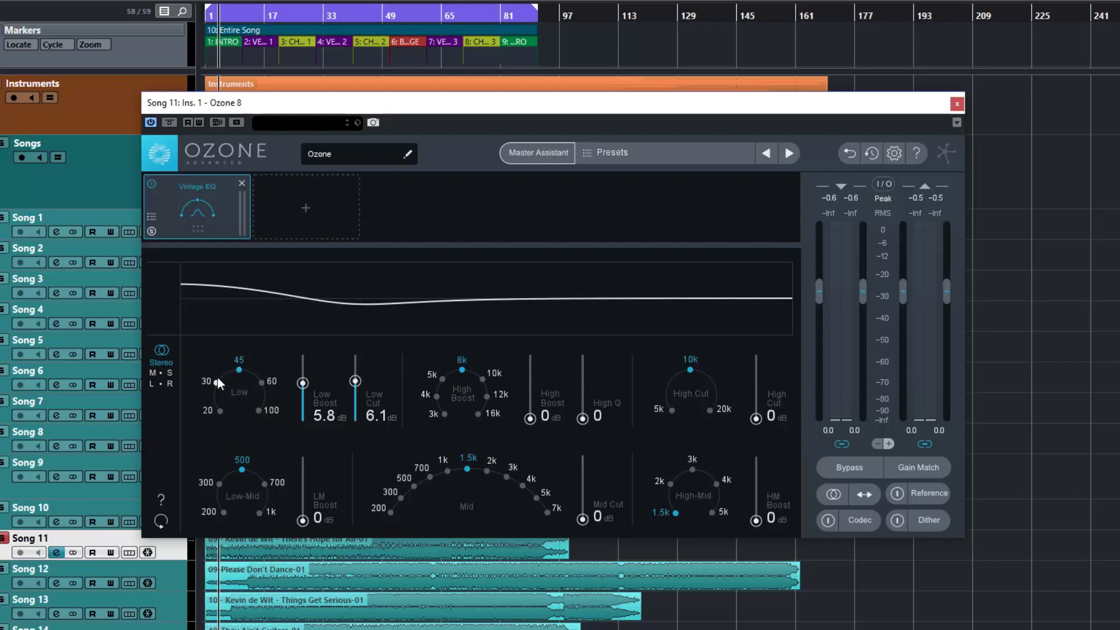
pyautogui.click(218, 379)
pyautogui.click(221, 410)
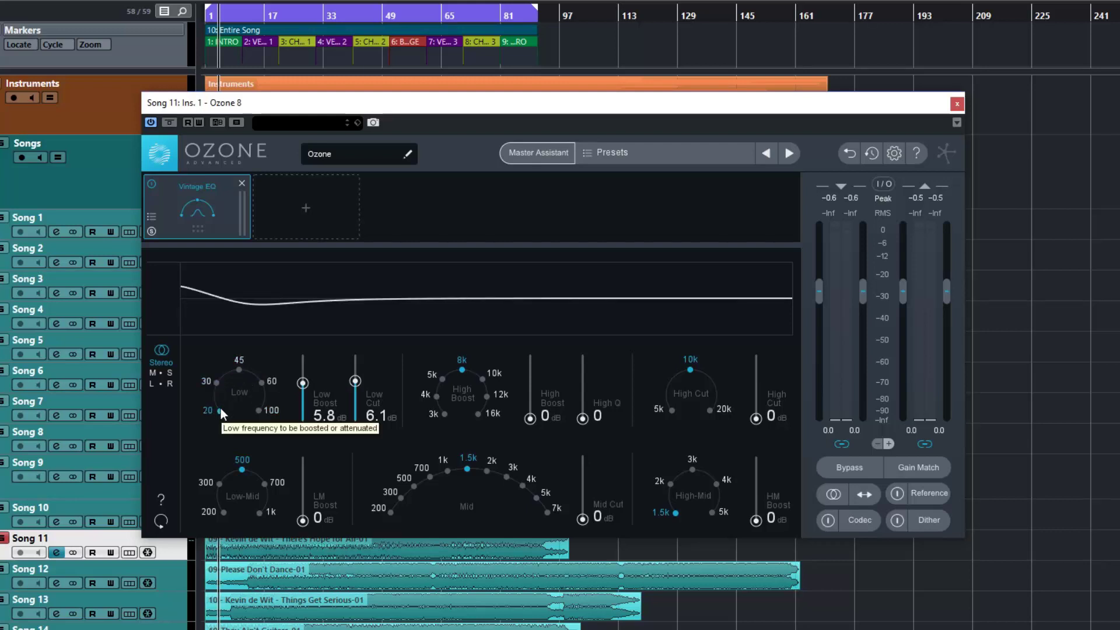
pyautogui.click(259, 411)
pyautogui.click(239, 369)
pyautogui.click(262, 382)
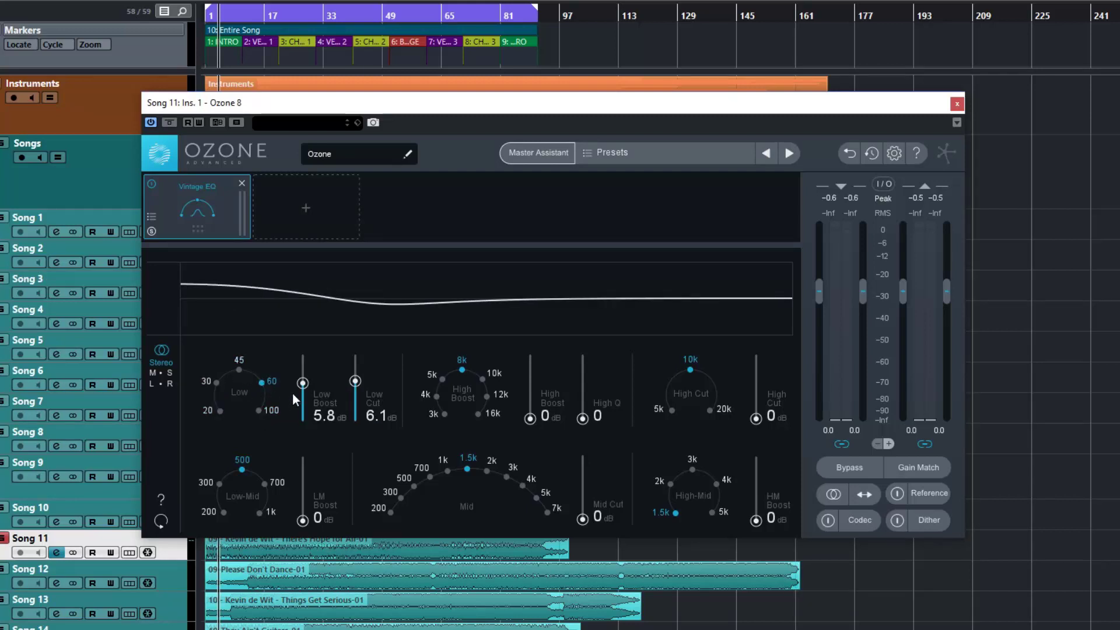
pyautogui.moveTo(303, 382); pyautogui.dragTo(310, 425)
pyautogui.moveTo(355, 380); pyautogui.dragTo(365, 434)
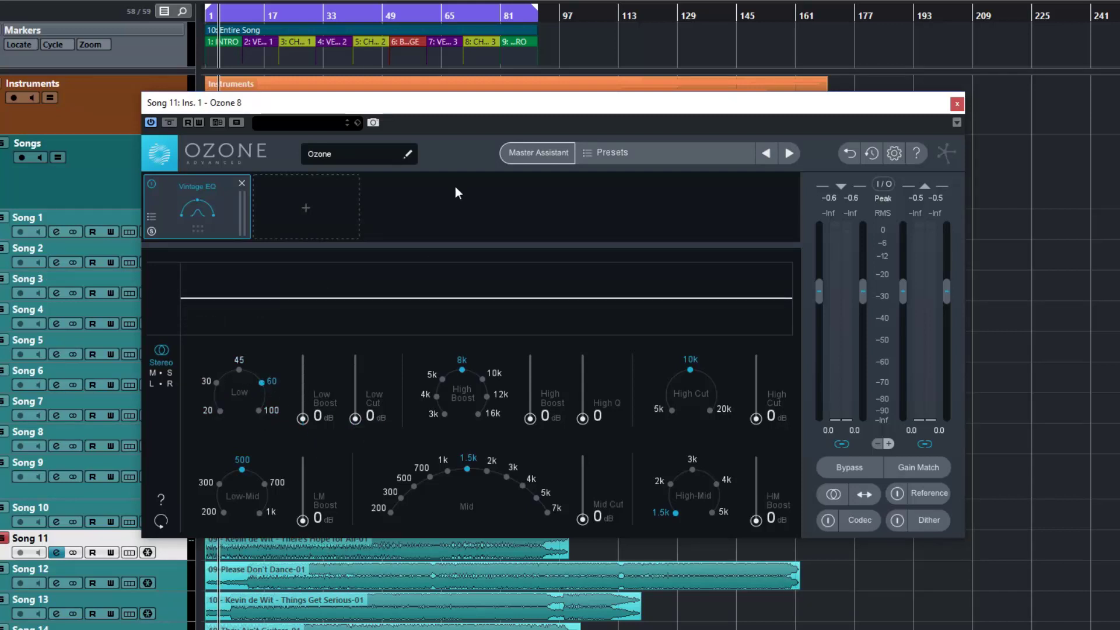
# Move the plug-in window aside, show the EQ's mid/side and left/right modes, and return it to Stereo.
pyautogui.moveTo(482, 108); pyautogui.dragTo(567, 98)
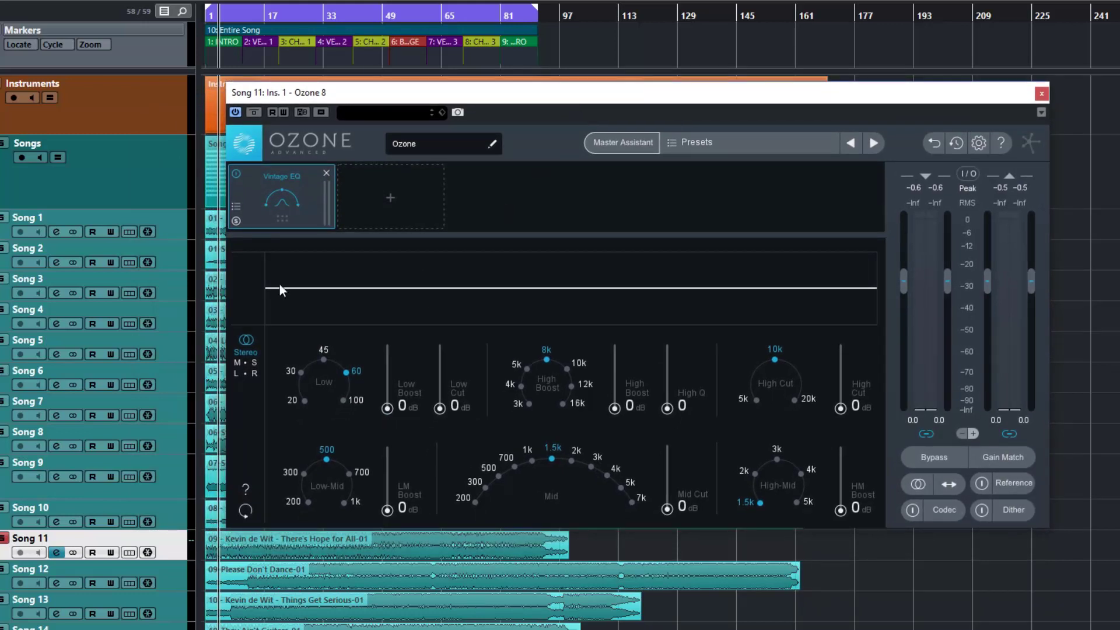
pyautogui.click(249, 362)
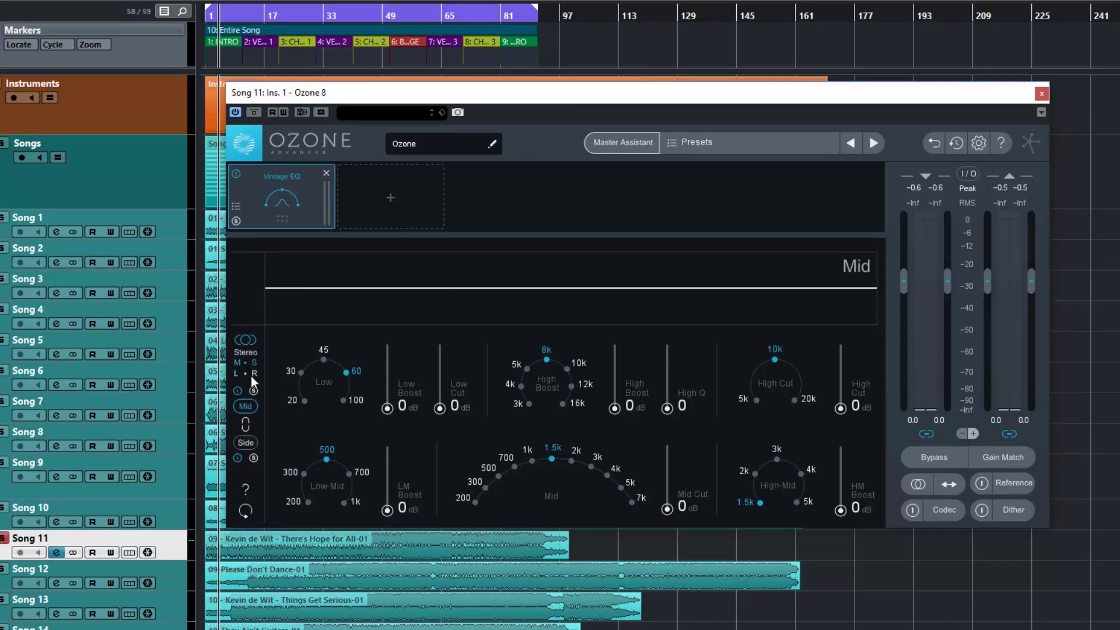
pyautogui.click(251, 376)
pyautogui.click(247, 352)
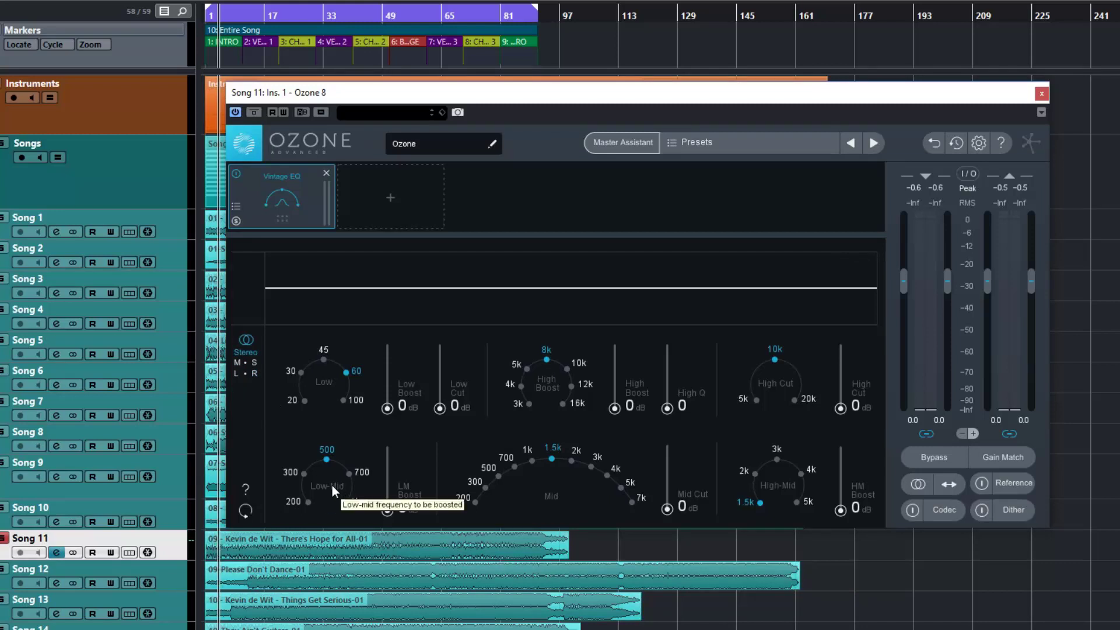
# Start playback and audition an 8.8 dB Low-Mid boost at 500, 1k and 200, returning to 500 with 0 dB boost.
pyautogui.press('space')
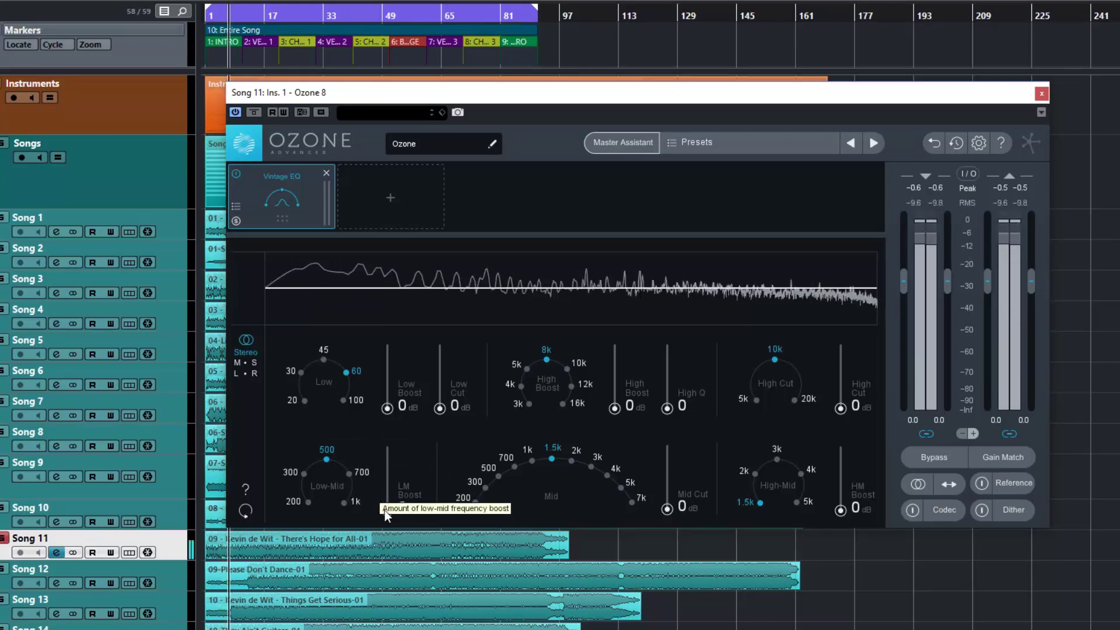
pyautogui.moveTo(386, 487); pyautogui.dragTo(393, 456)
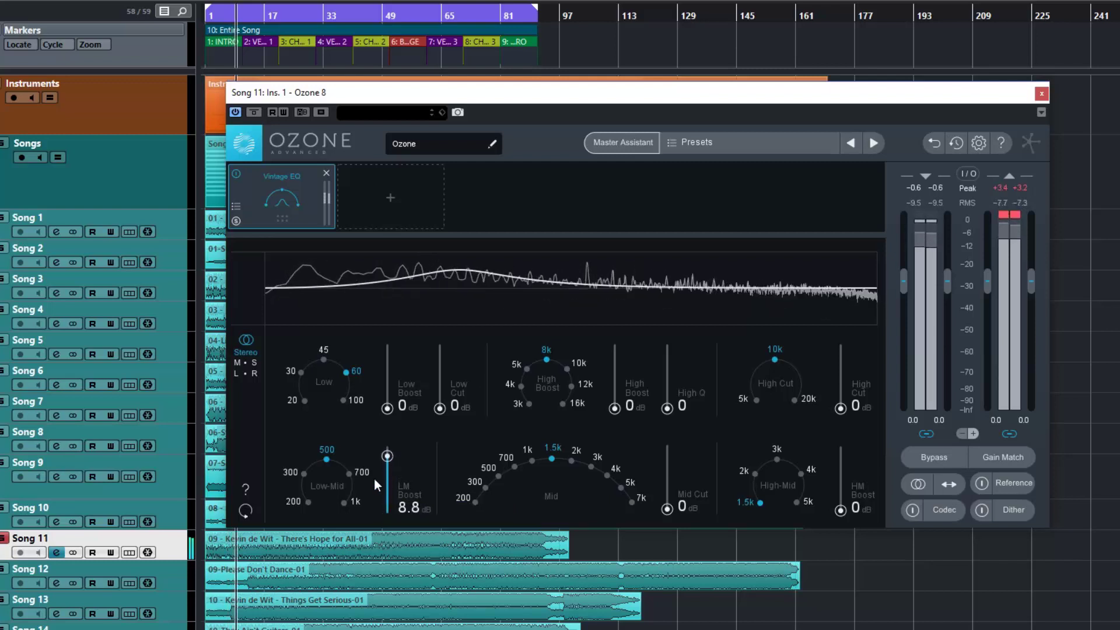
pyautogui.click(344, 502)
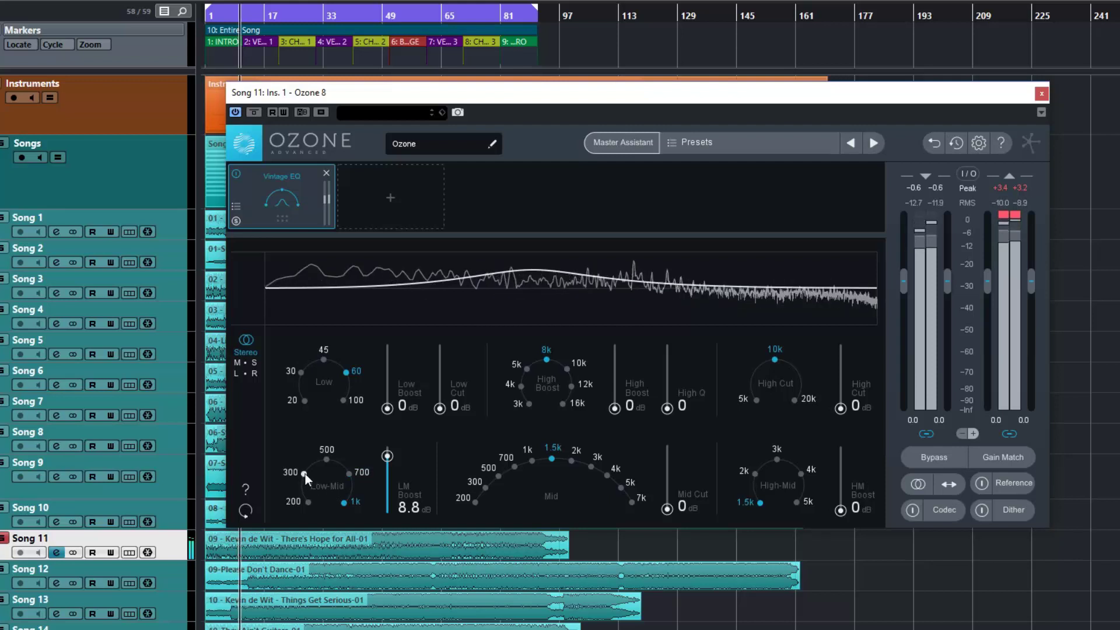
pyautogui.click(308, 502)
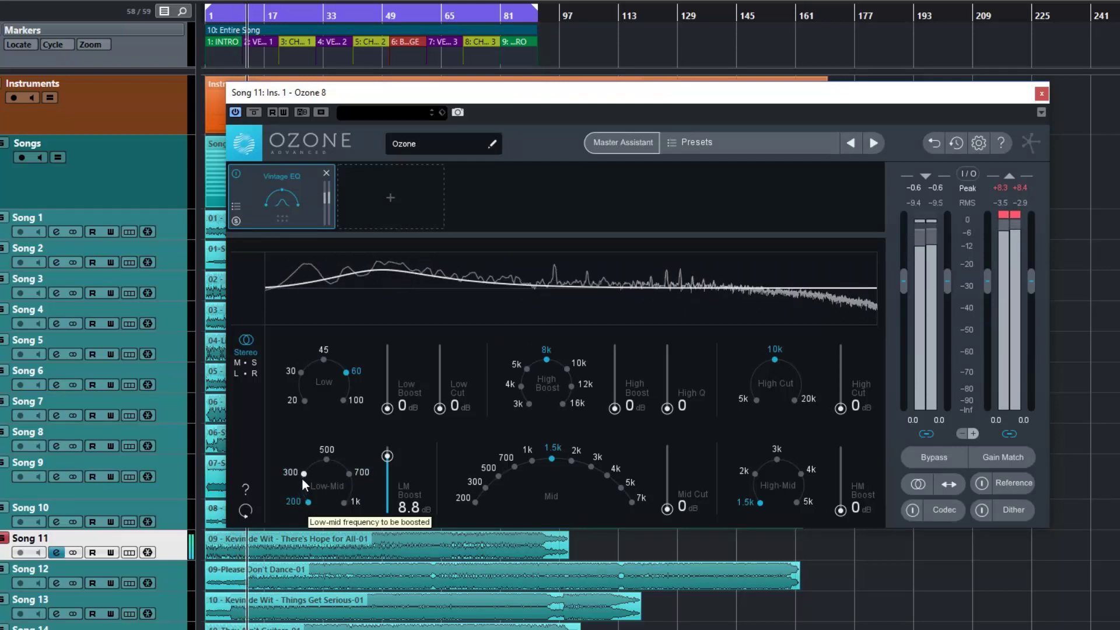
pyautogui.click(327, 460)
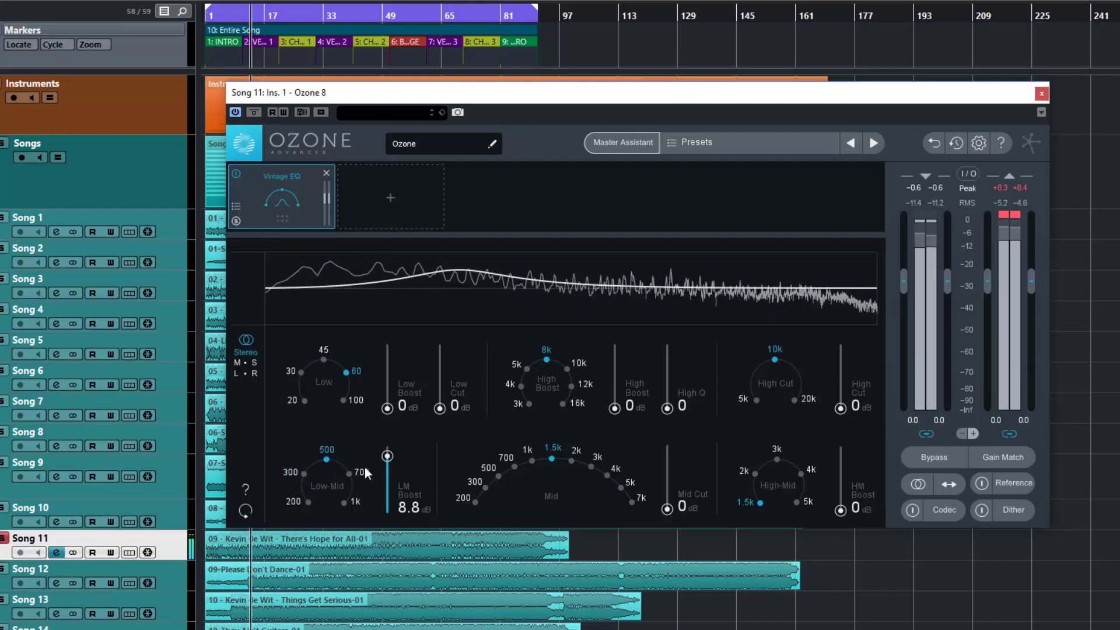
pyautogui.moveTo(387, 454); pyautogui.dragTo(391, 516)
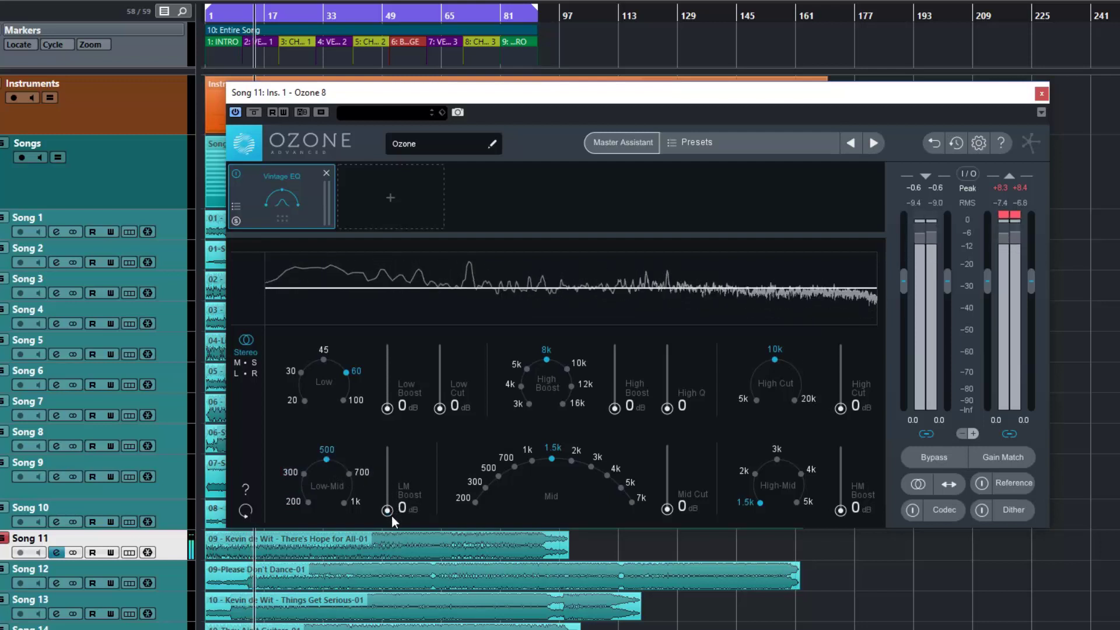
# Audition an 8.9 dB High-Mid boost at 2k, 3k, 4k and 5k, then leave 3k selected with 0 dB boost.
pyautogui.moveTo(844, 512); pyautogui.dragTo(849, 457)
pyautogui.click(755, 473)
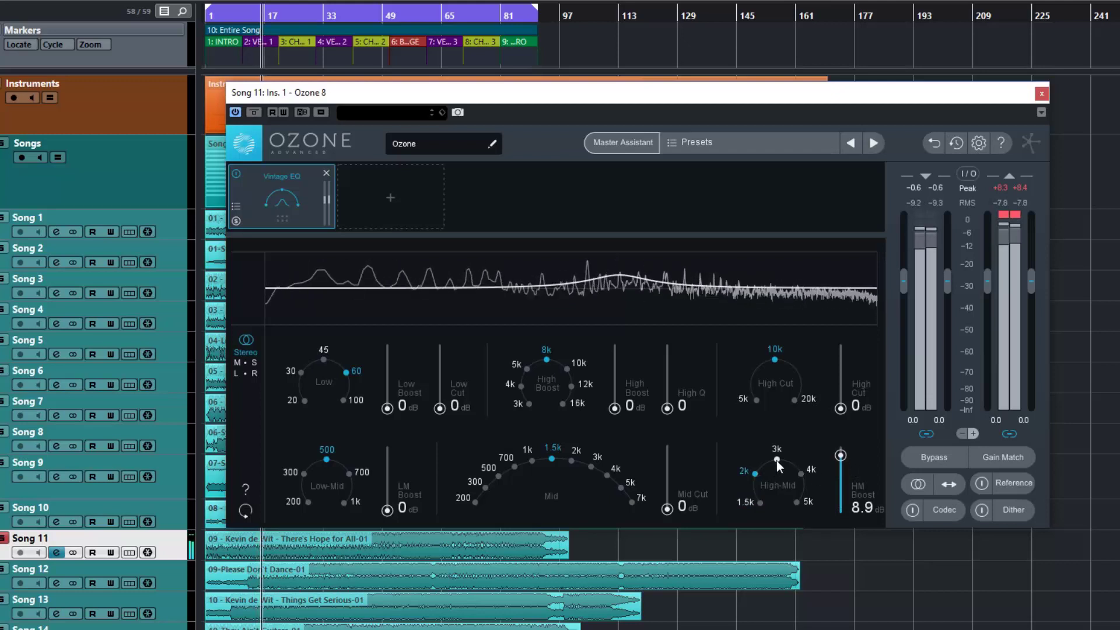
pyautogui.click(800, 473)
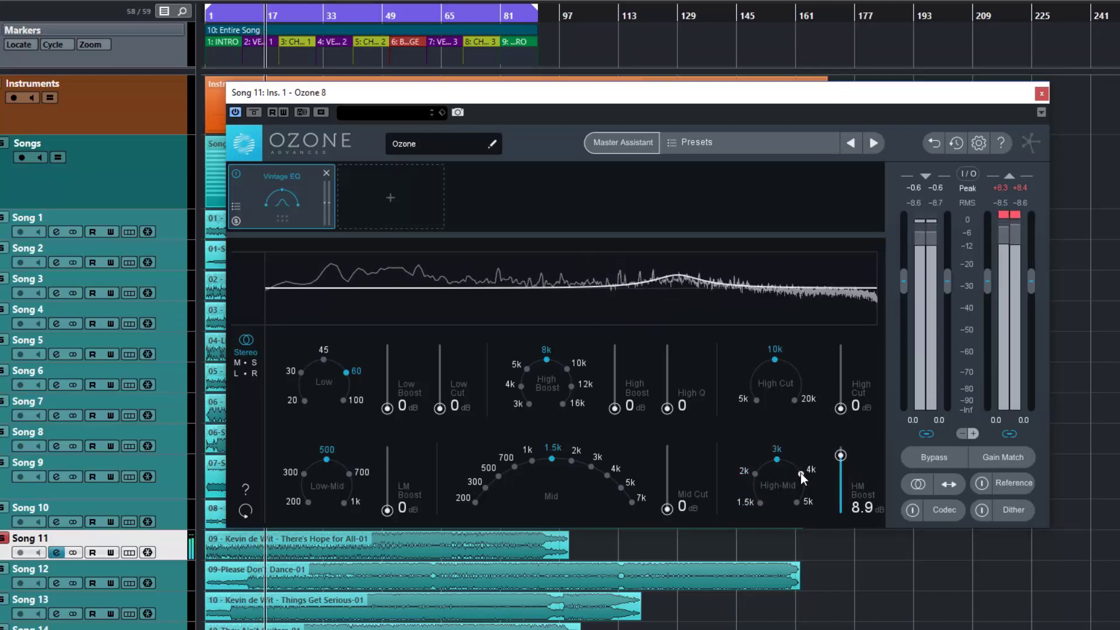
pyautogui.click(797, 502)
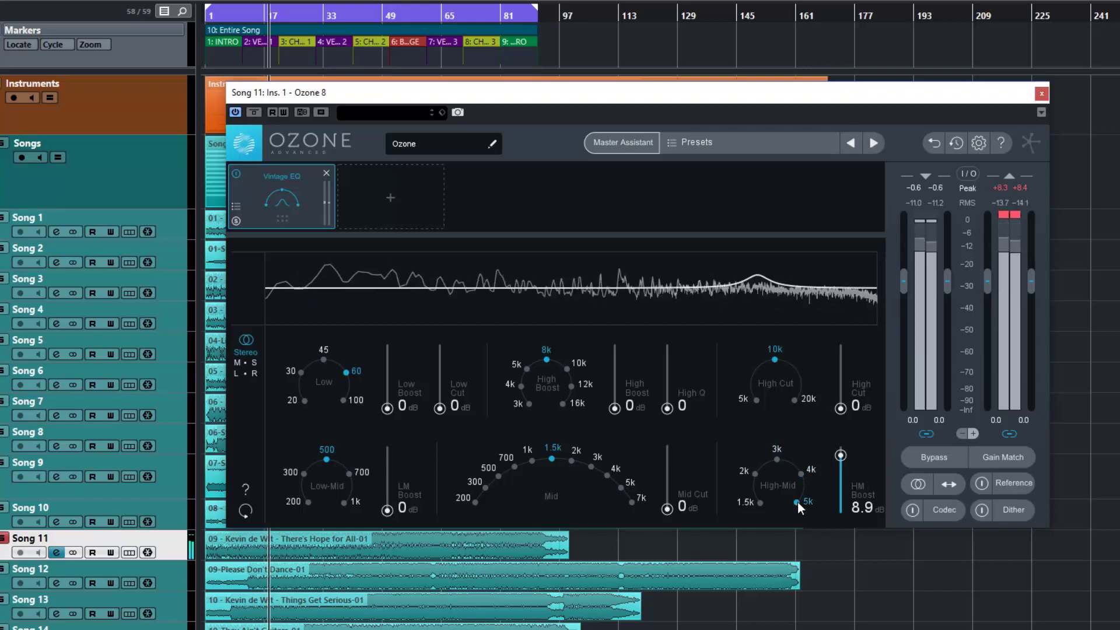
pyautogui.click(777, 459)
pyautogui.moveTo(840, 455); pyautogui.dragTo(840, 511)
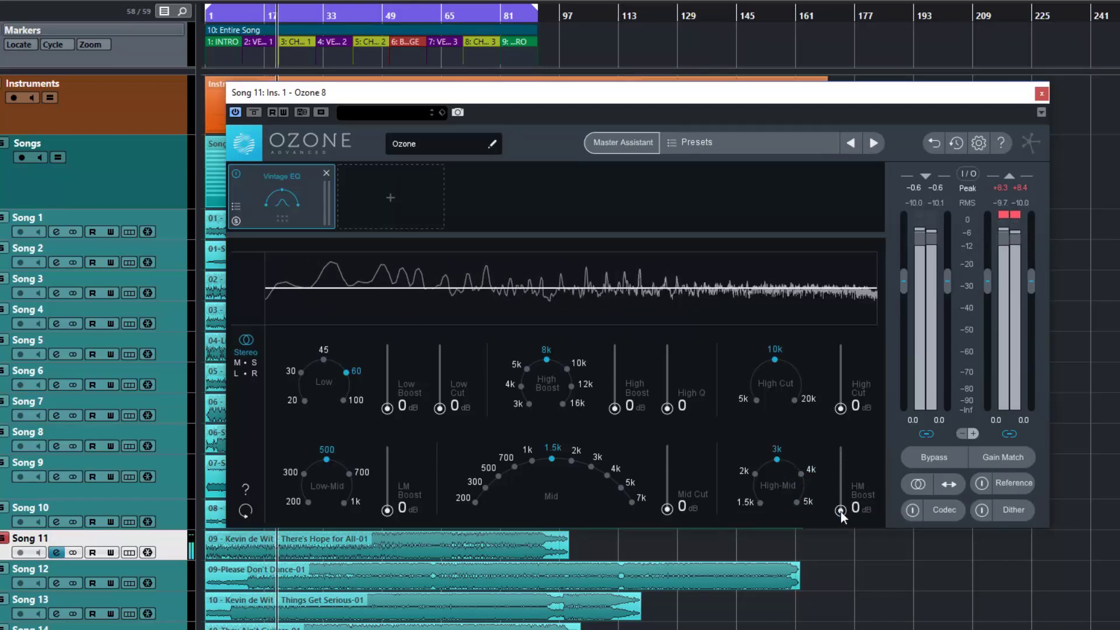
# Audition a 10 dB High Cut at 10k, 20k and 5k, and restore 10k with 0 dB cut.
pyautogui.moveTo(840, 409); pyautogui.dragTo(848, 342)
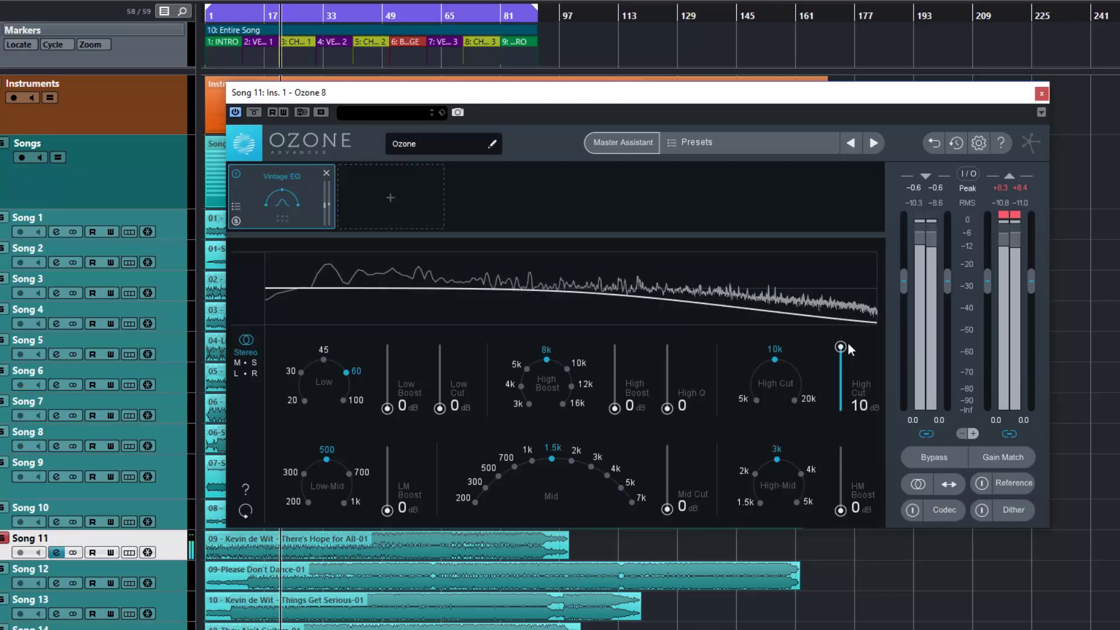
pyautogui.click(757, 401)
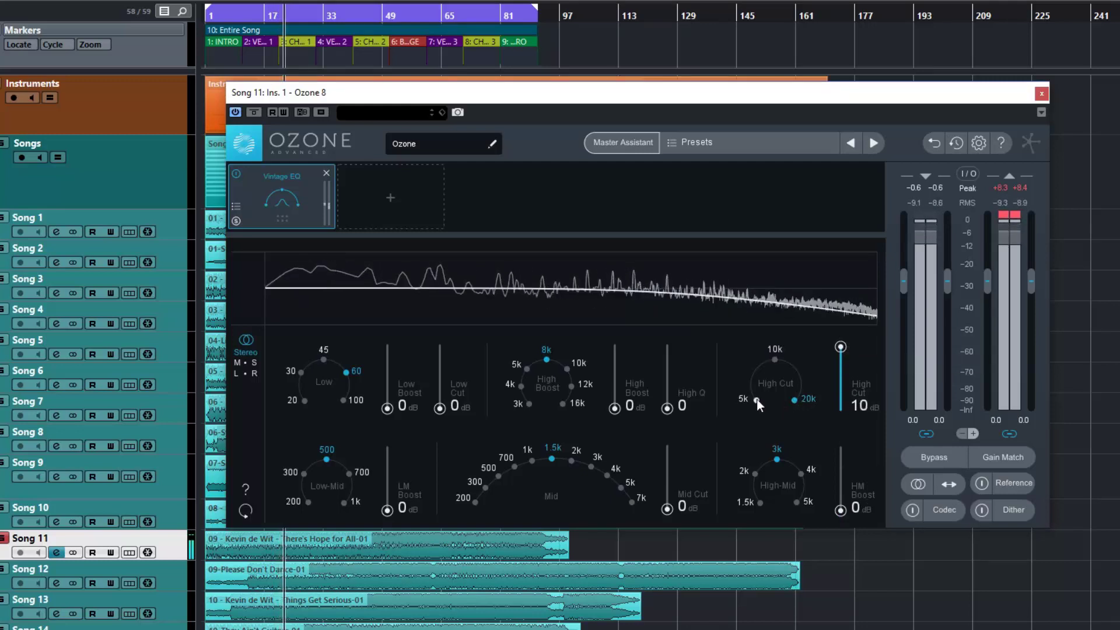
pyautogui.click(775, 360)
pyautogui.moveTo(835, 355); pyautogui.dragTo(834, 413)
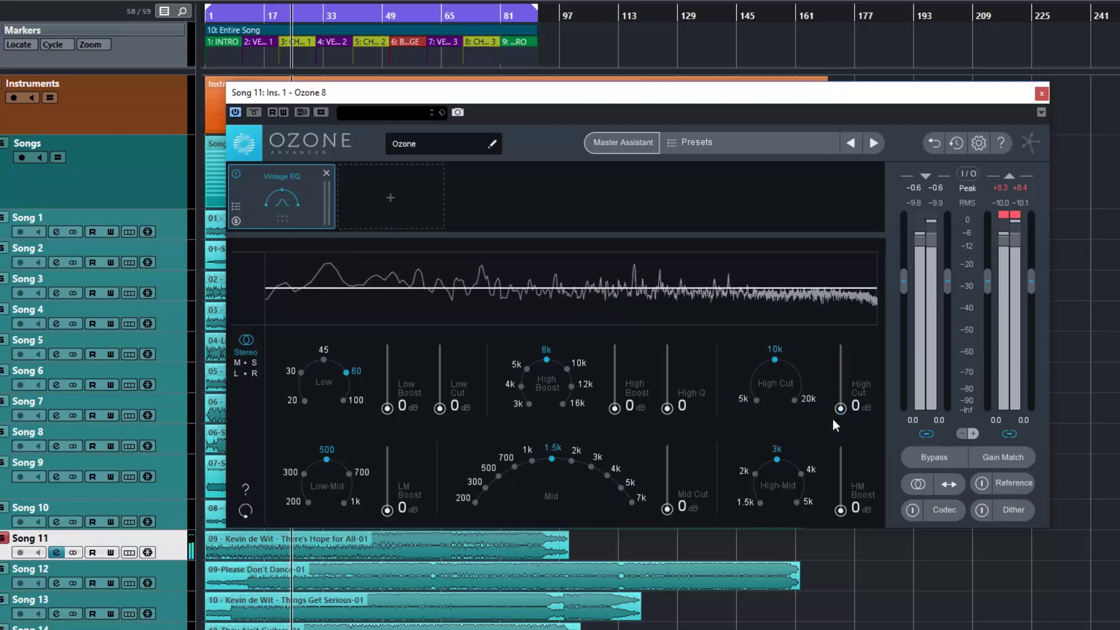
# Audition an 8.9 dB Mid Cut while sweeping its frequency from 7k down to 200, and restore 1.5k with 0 dB cut.
pyautogui.moveTo(666, 508); pyautogui.dragTo(671, 452)
pyautogui.click(632, 501)
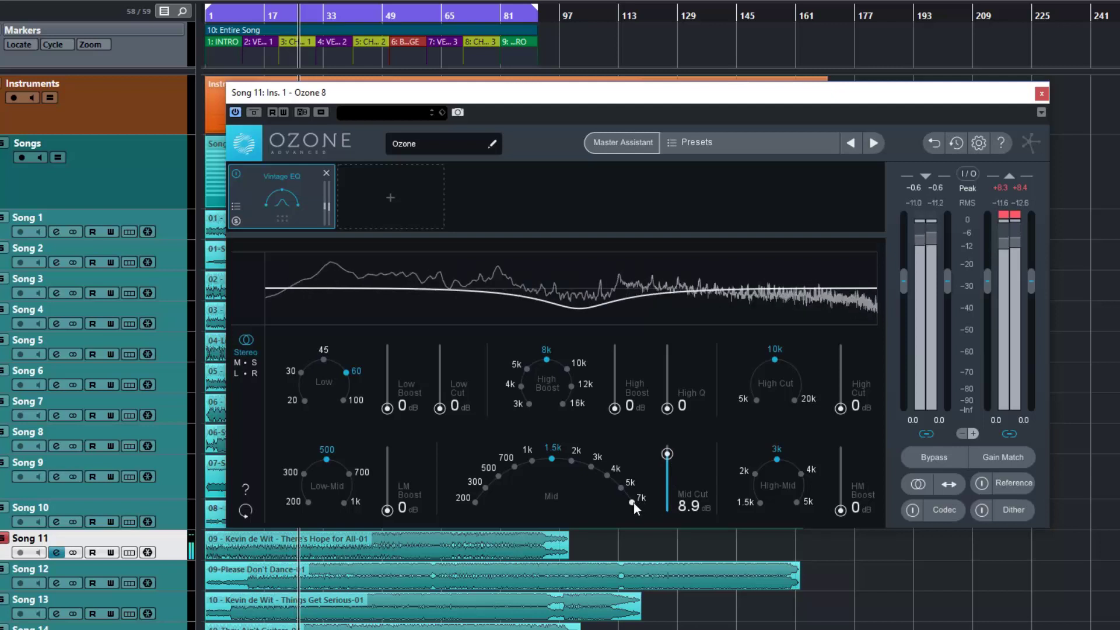
pyautogui.click(622, 487)
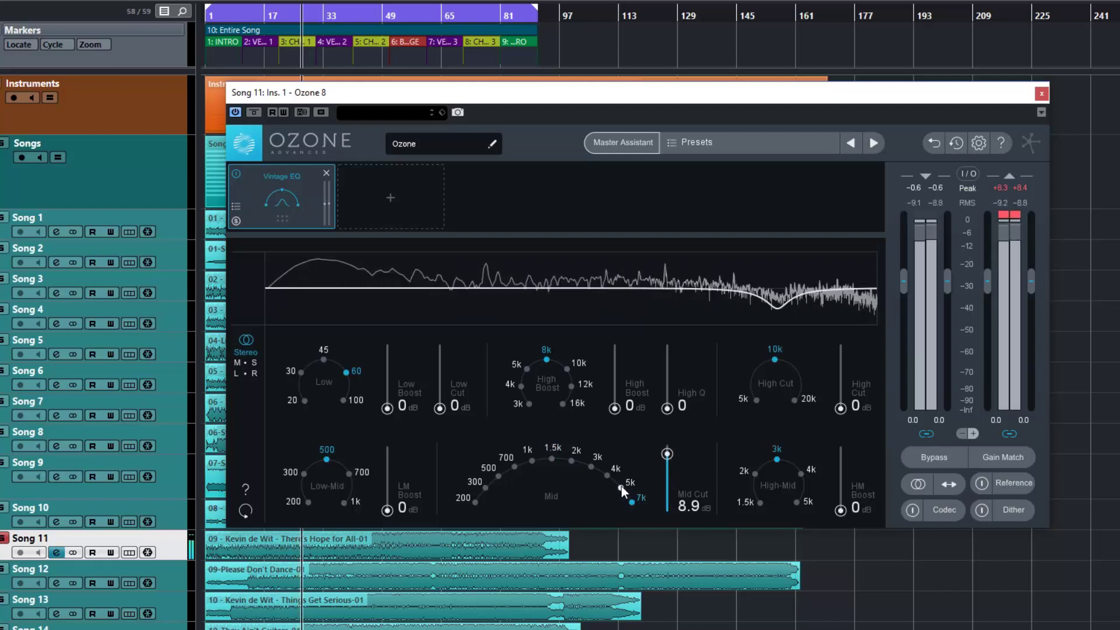
pyautogui.click(592, 467)
pyautogui.click(572, 460)
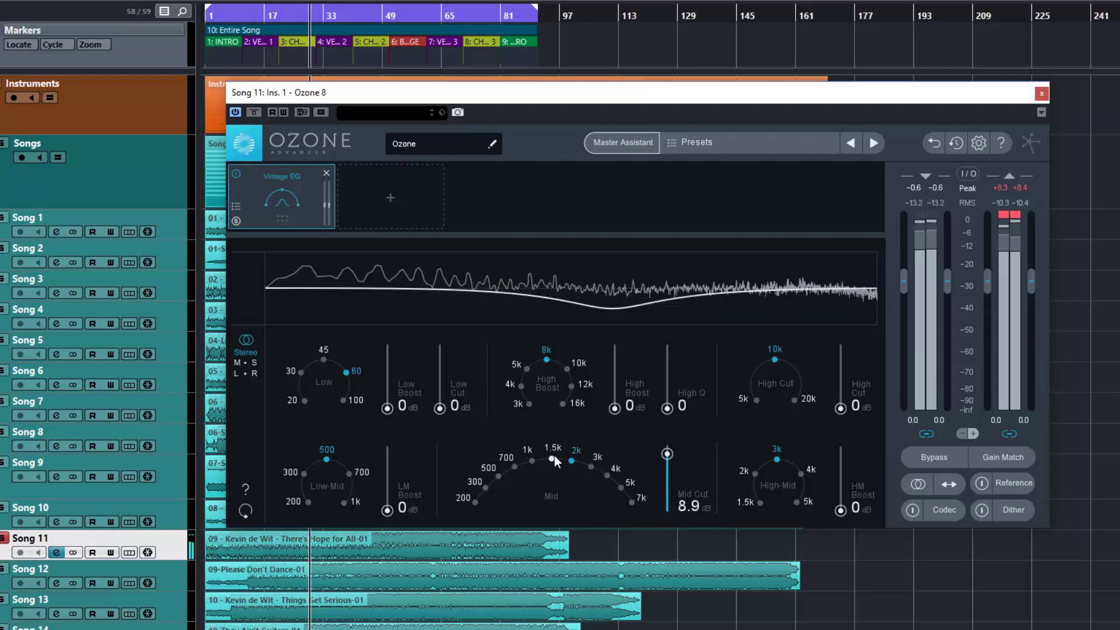
pyautogui.click(551, 459)
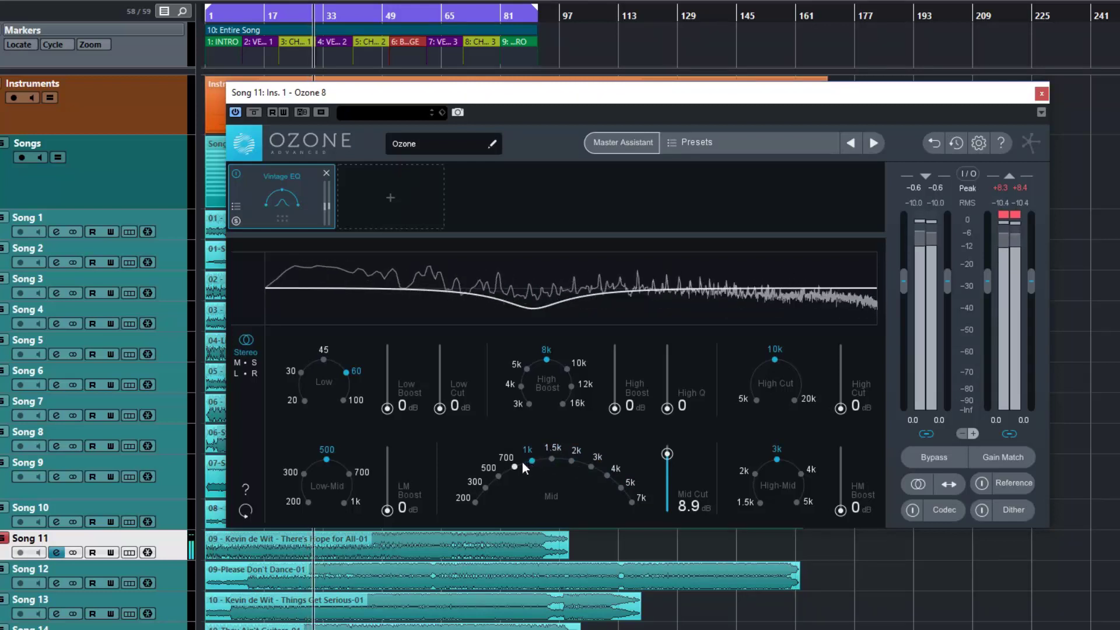
pyautogui.click(515, 465)
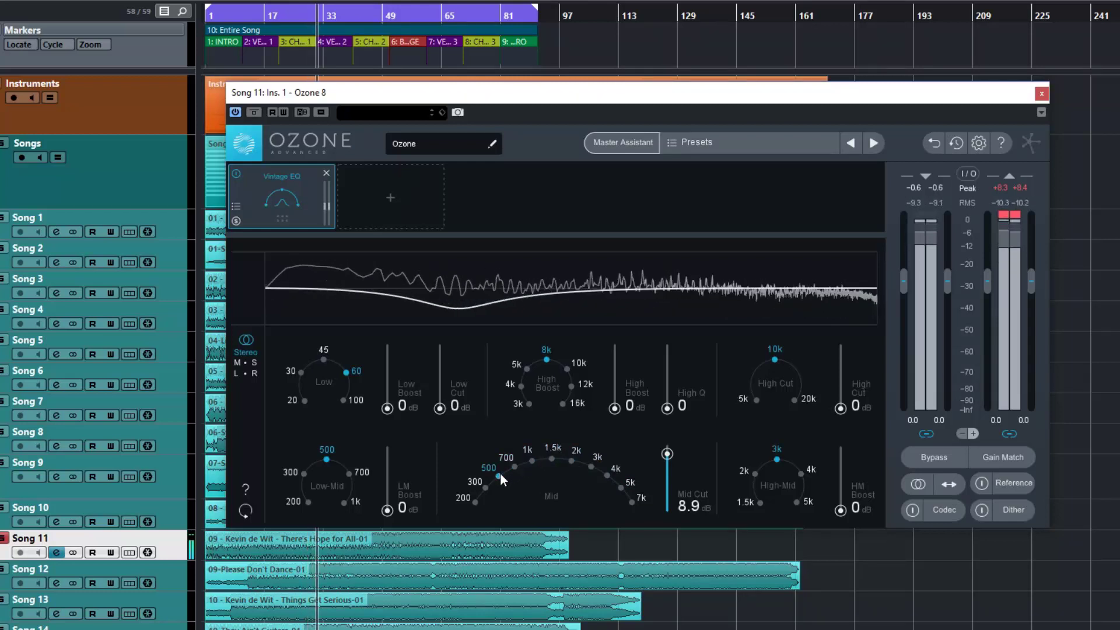
pyautogui.click(486, 487)
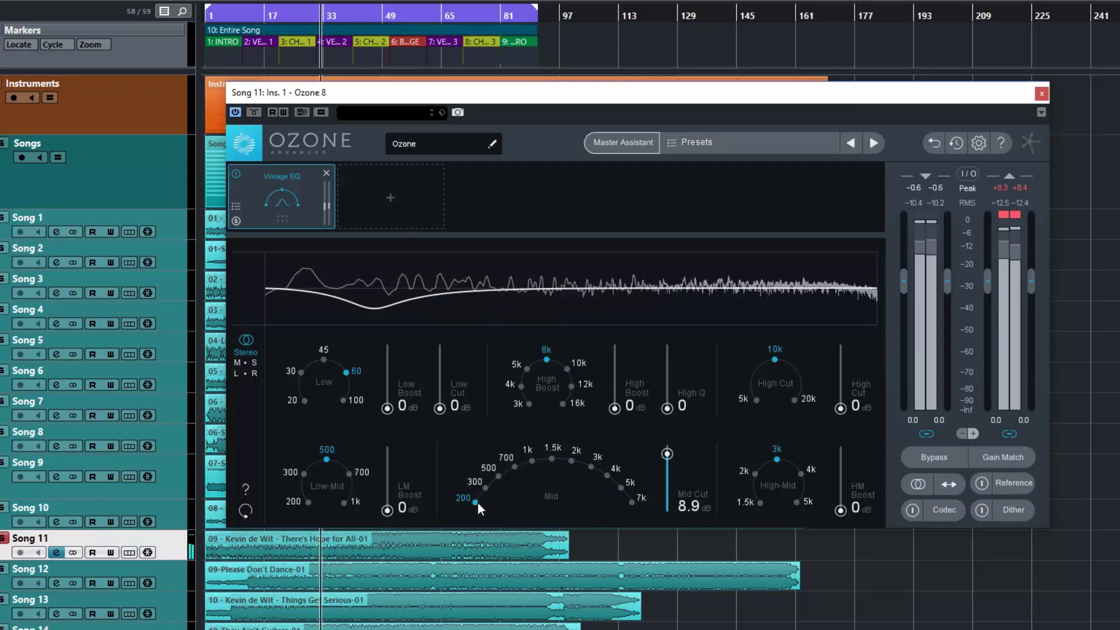
pyautogui.click(551, 460)
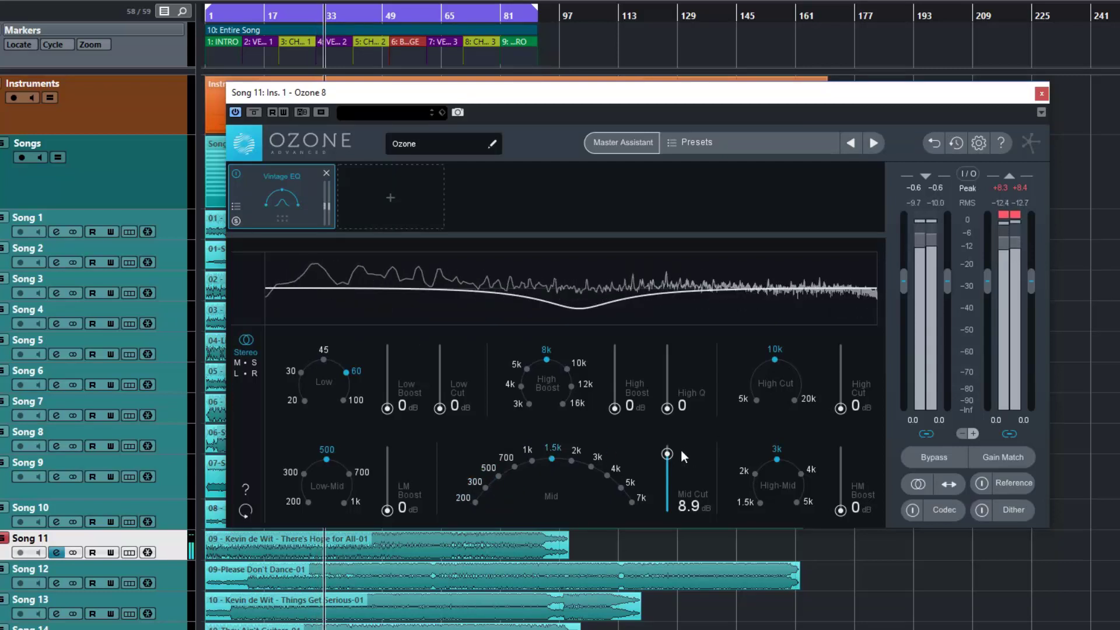
pyautogui.moveTo(668, 453); pyautogui.dragTo(666, 512)
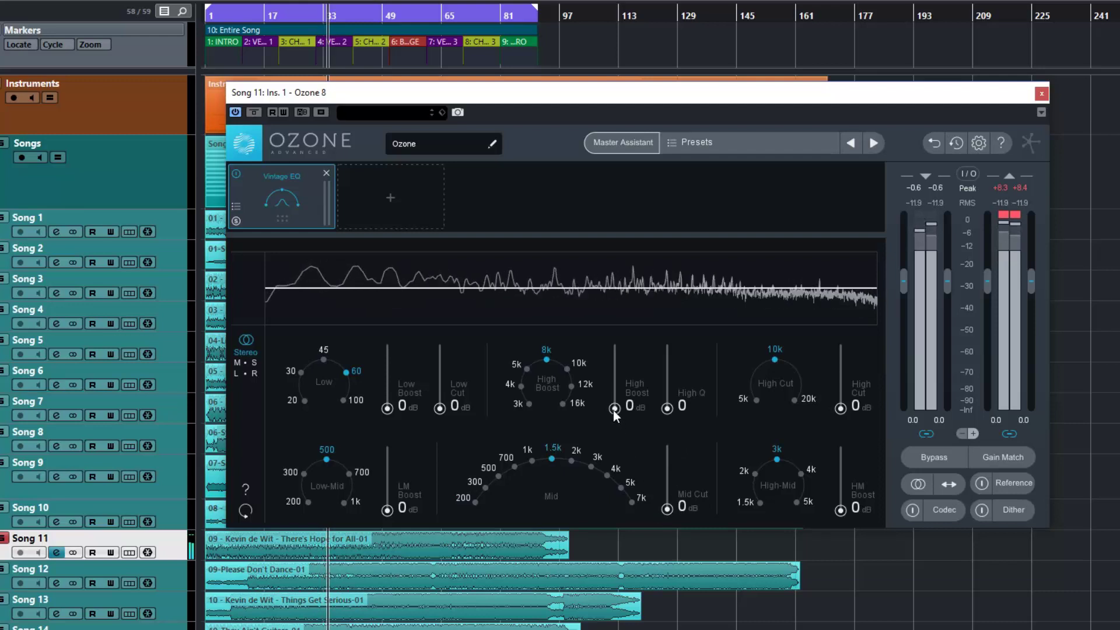
# Audition a 10 dB High Boost at 8k, and a 7.5 dB High Boost at 16k.
pyautogui.moveTo(615, 408); pyautogui.dragTo(615, 347)
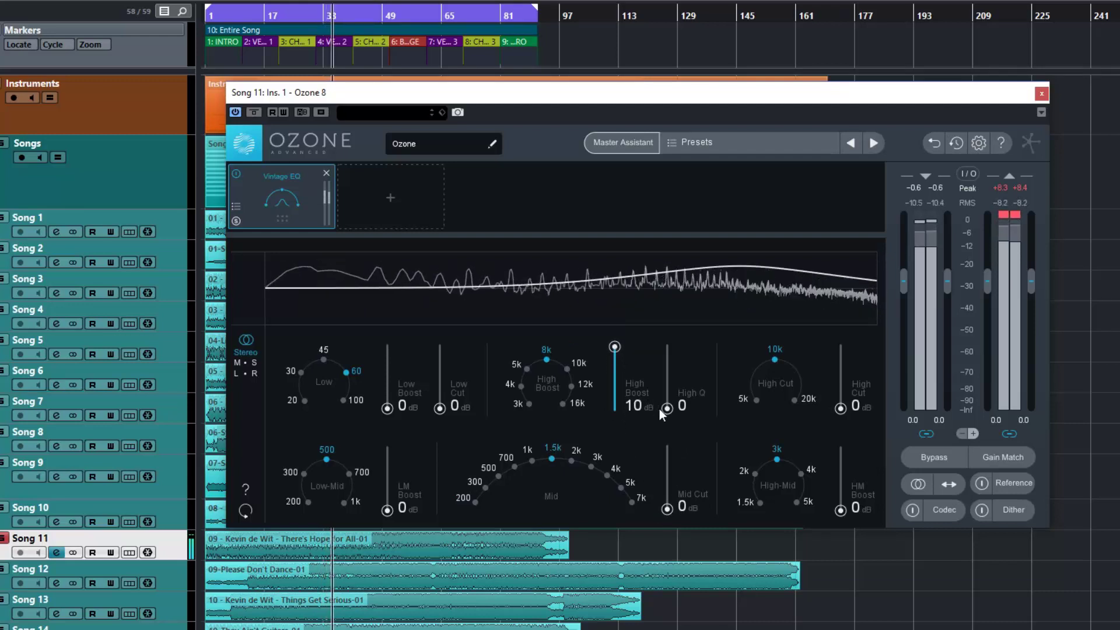
pyautogui.moveTo(667, 408)
pyautogui.mouseDown()
pyautogui.moveTo(667, 349)
pyautogui.moveTo(670, 403)
pyautogui.mouseUp()
pyautogui.moveTo(615, 349)
pyautogui.mouseDown()
pyautogui.moveTo(617, 376)
pyautogui.moveTo(619, 364)
pyautogui.mouseUp()
pyautogui.click(566, 403)
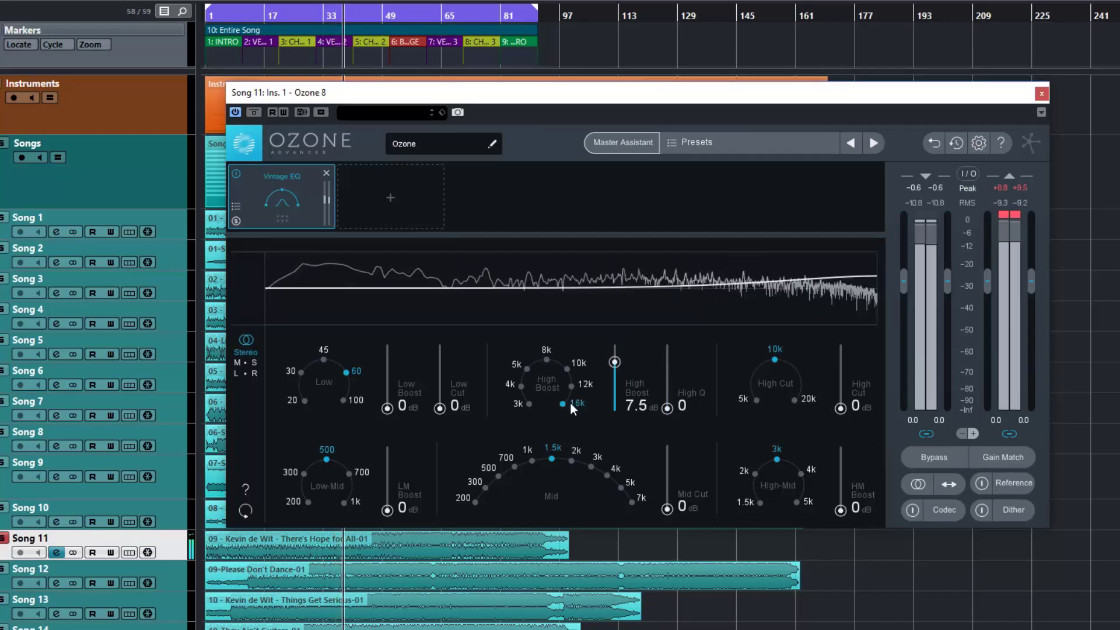
# Raise the High Q to 10 and the High Boost to 8.9 dB at 16k, and audition them at 12k and 10k.
pyautogui.moveTo(667, 407); pyautogui.dragTo(623, 357)
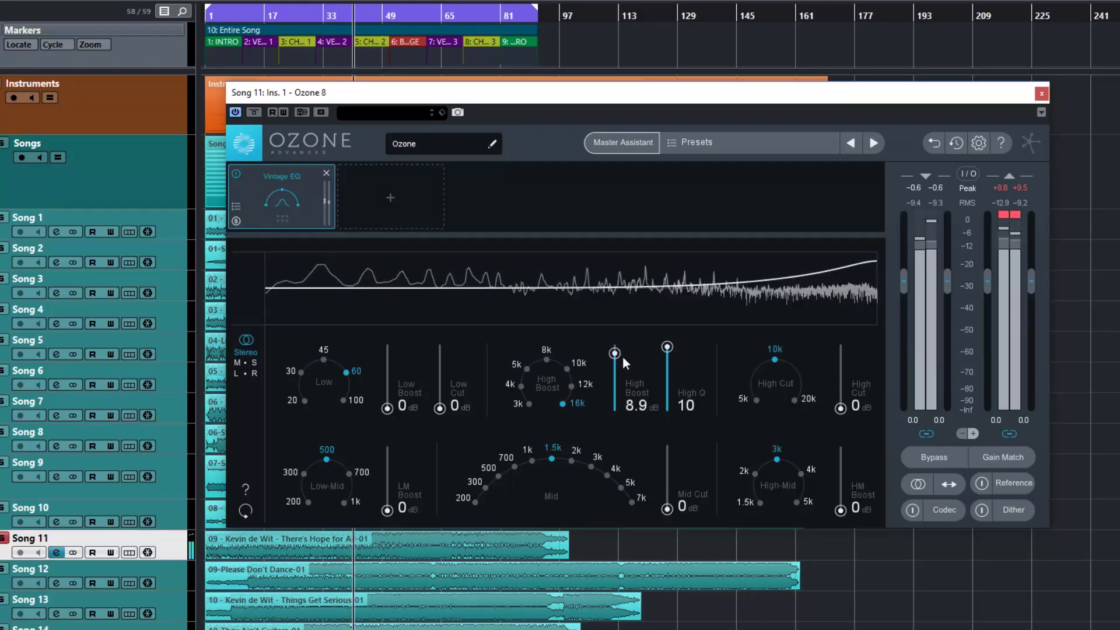
pyautogui.click(571, 385)
pyautogui.click(567, 369)
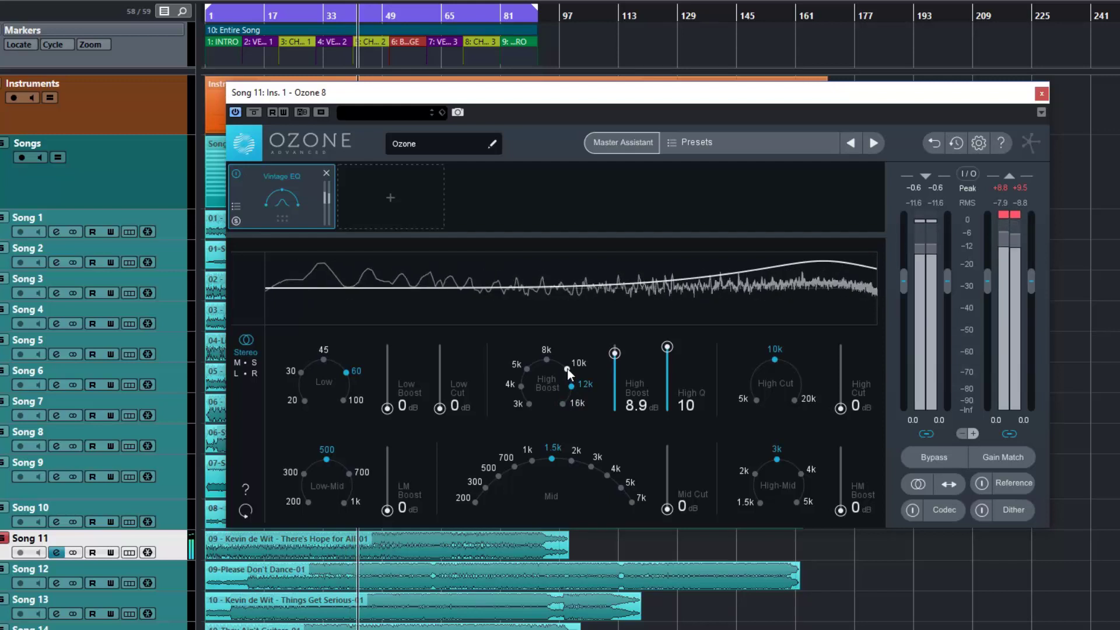
# Audition a 6.2 dB High Boost with a High Q of 6.9 from 10k down to 3k, and leave 5k selected with both at 0.
pyautogui.moveTo(615, 354); pyautogui.dragTo(667, 369)
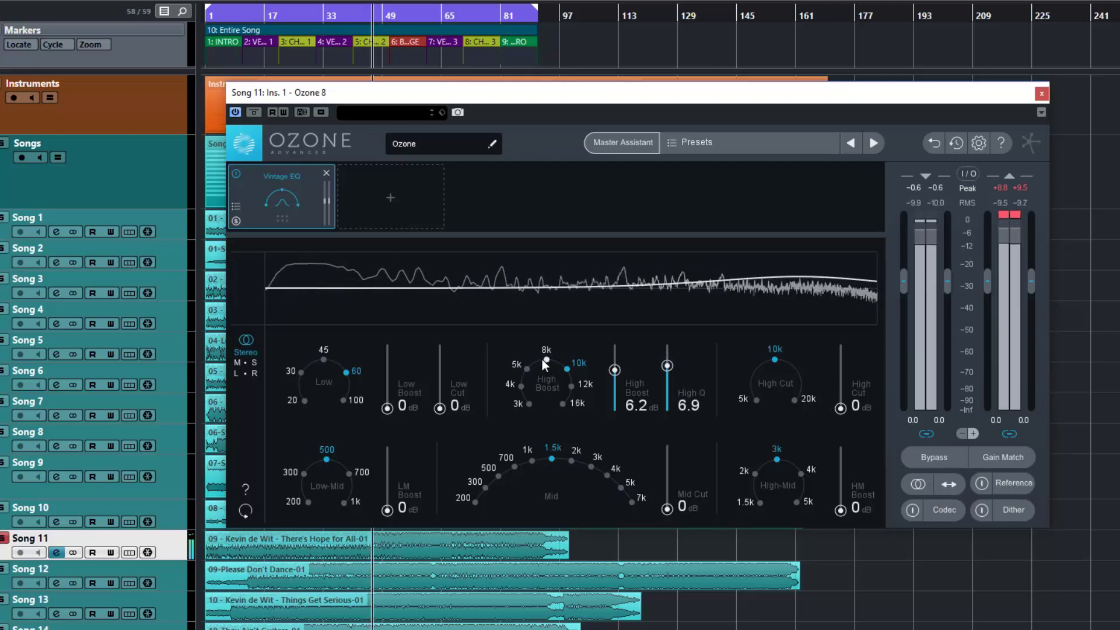
pyautogui.click(527, 368)
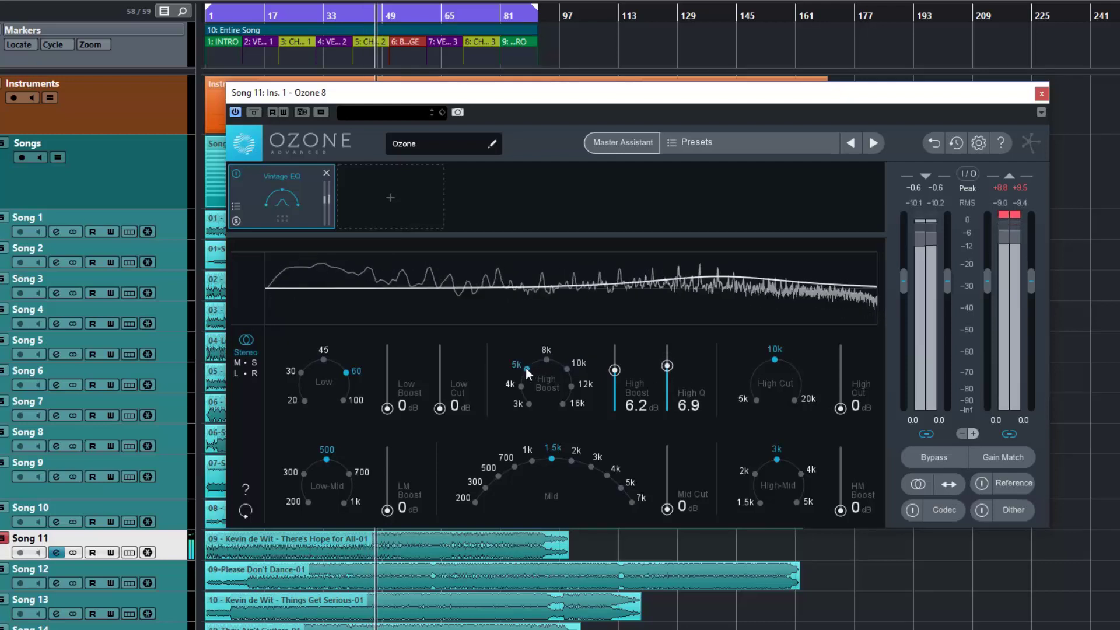
pyautogui.click(522, 386)
pyautogui.click(530, 403)
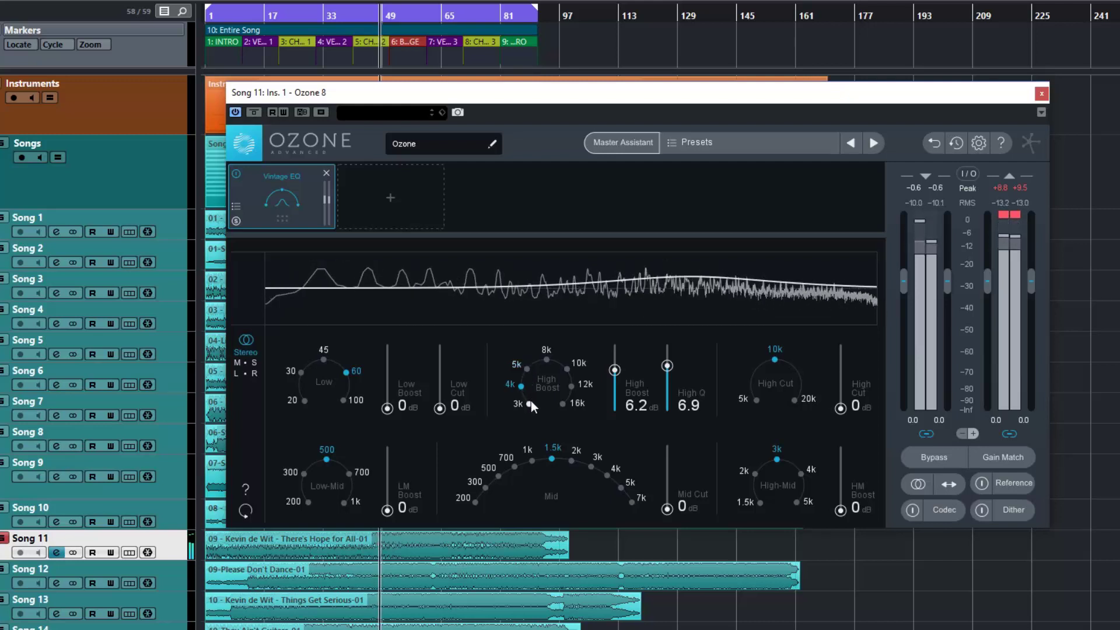
pyautogui.click(527, 369)
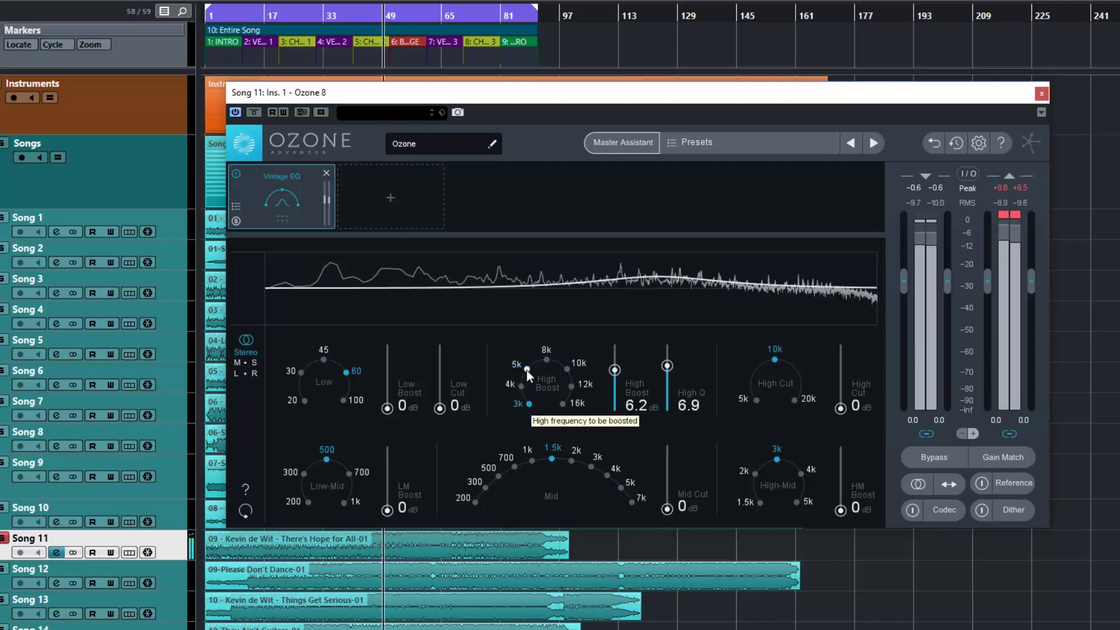
pyautogui.moveTo(615, 370); pyautogui.dragTo(614, 407)
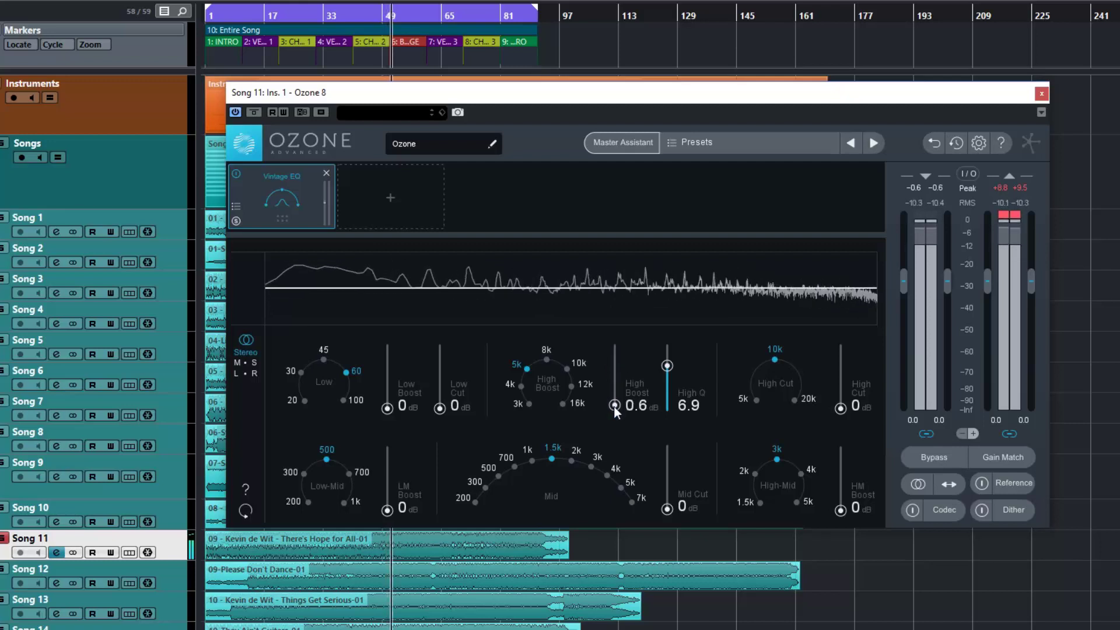
pyautogui.moveTo(663, 370); pyautogui.dragTo(613, 419)
# Audition a 6.4 dB Low Boost at 60, 100, 30 and 20, and return the Low frequency to 60.
pyautogui.moveTo(387, 407); pyautogui.dragTo(390, 370)
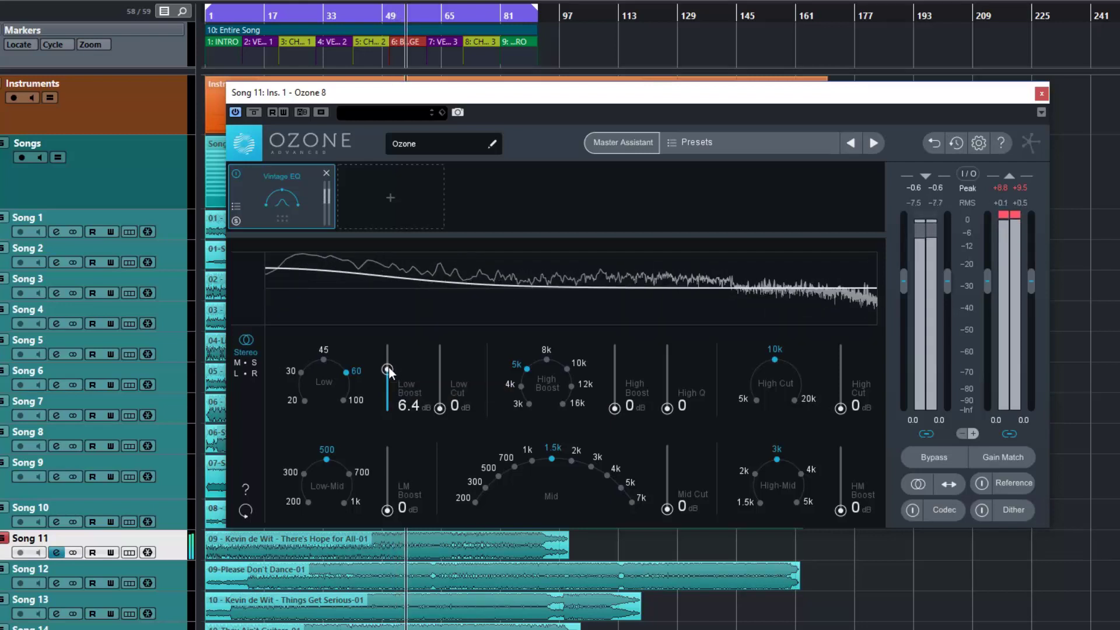
pyautogui.click(344, 400)
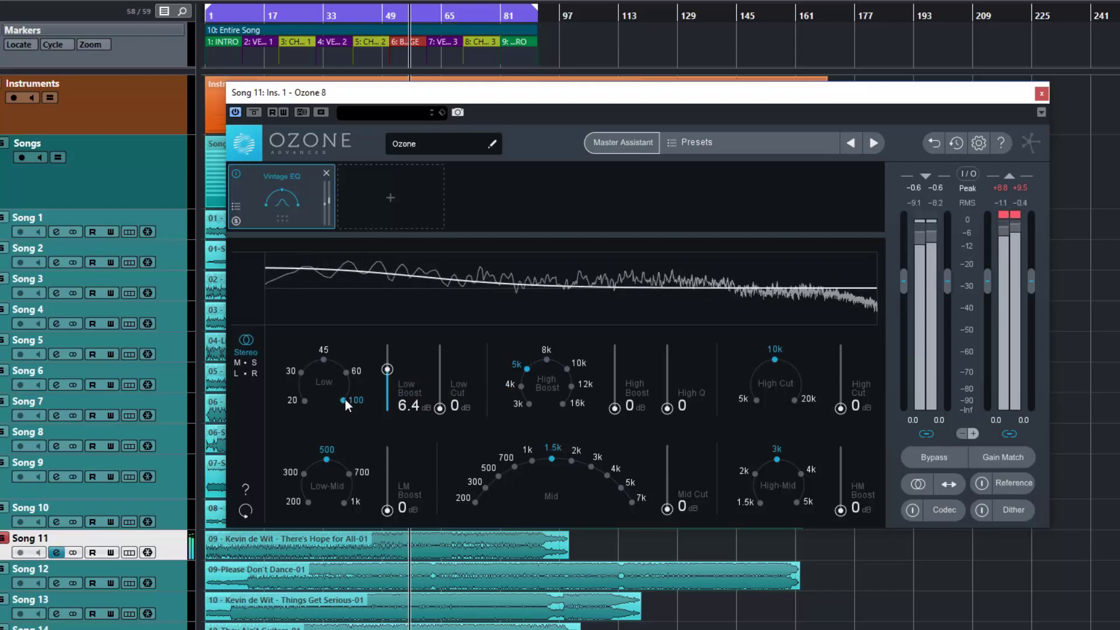
pyautogui.click(302, 372)
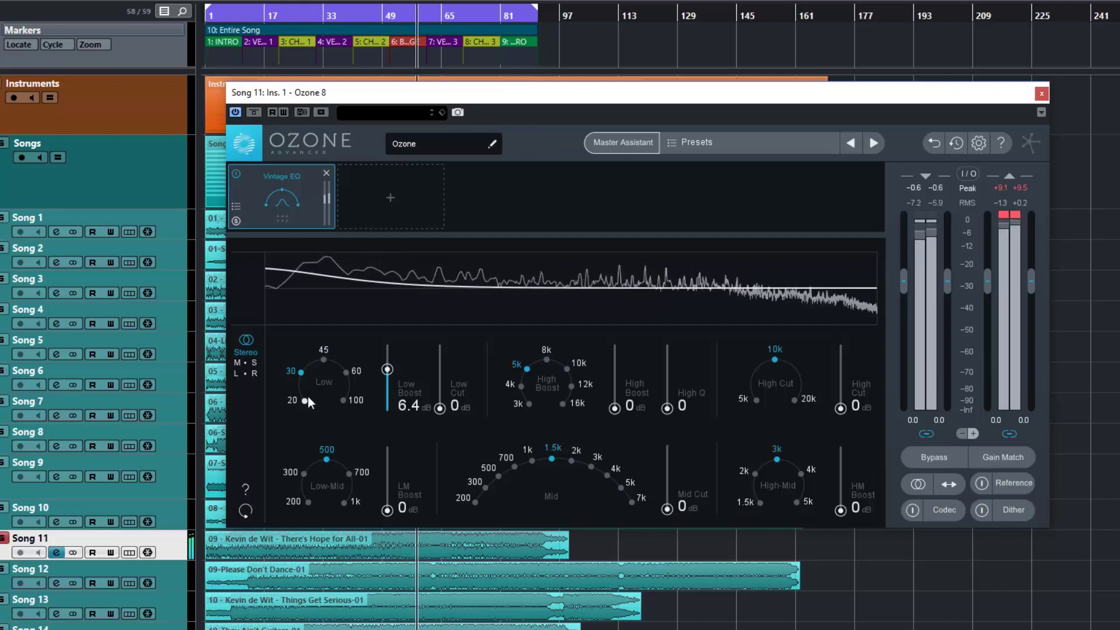
pyautogui.click(305, 396)
pyautogui.click(347, 370)
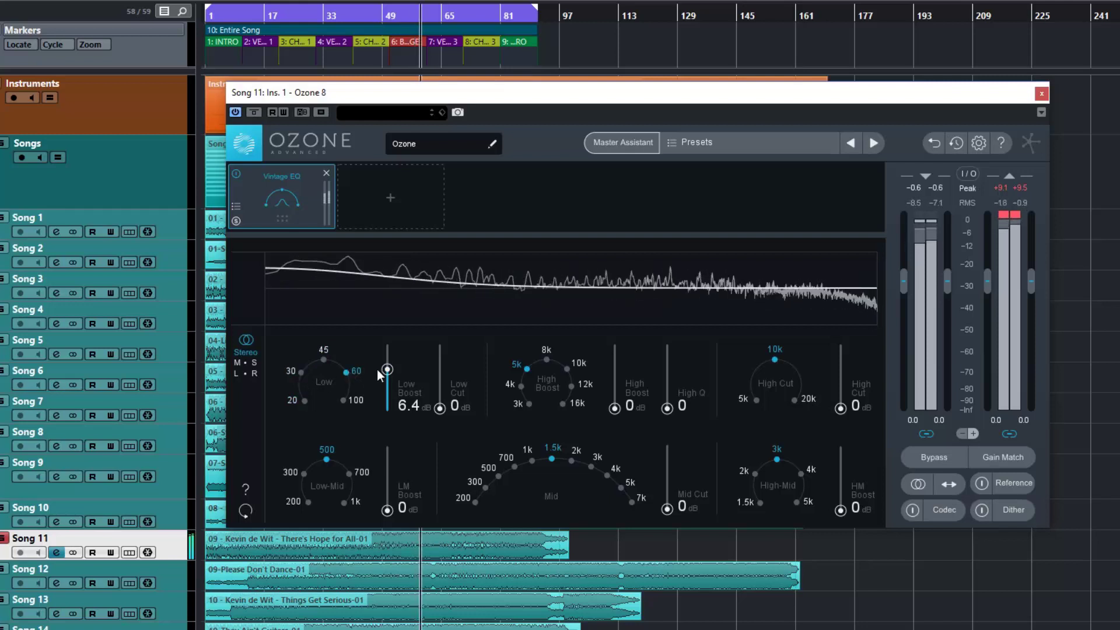
# Replace the Low Boost with a 6.7 dB Low Cut, audition it from 100 down to 20, reset it to 0 dB and stop playback.
pyautogui.moveTo(384, 369); pyautogui.dragTo(444, 367)
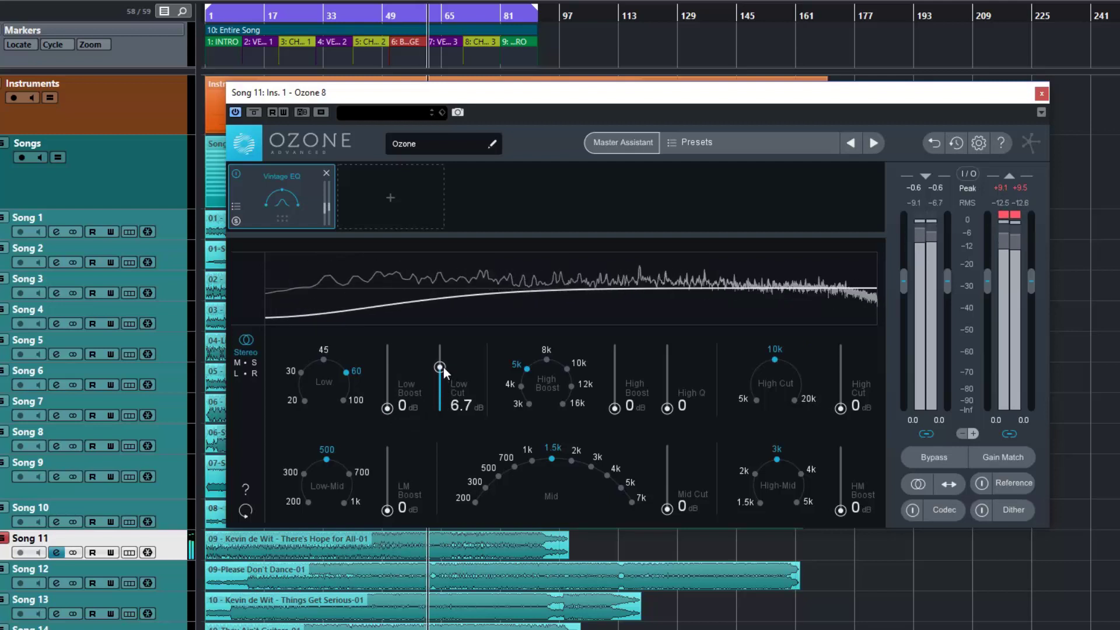
pyautogui.click(347, 400)
pyautogui.click(327, 361)
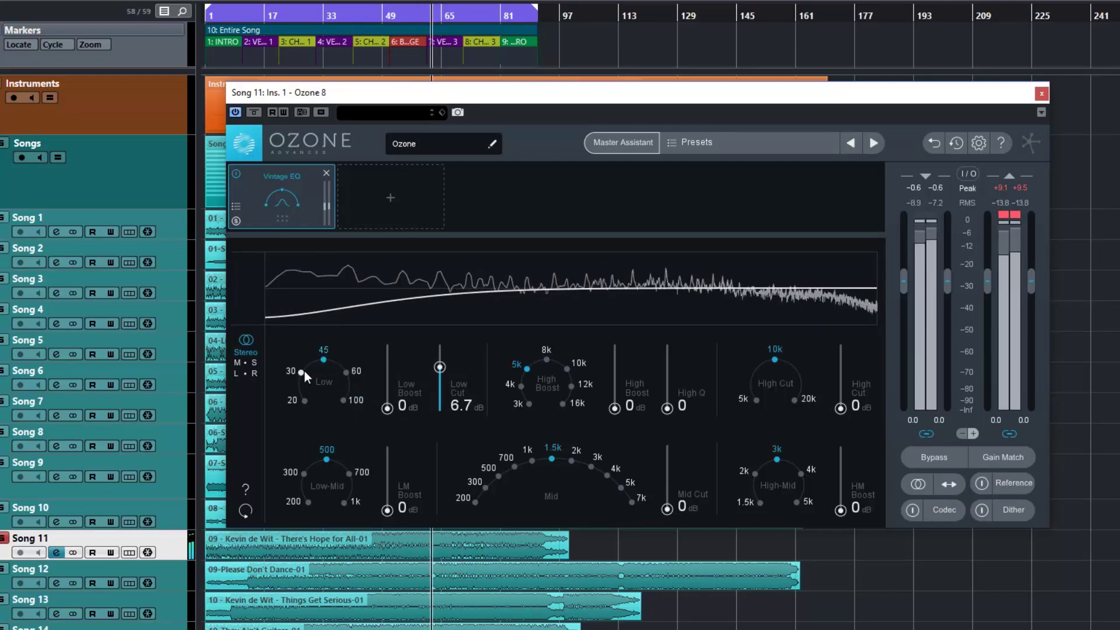
pyautogui.click(300, 373)
pyautogui.click(303, 399)
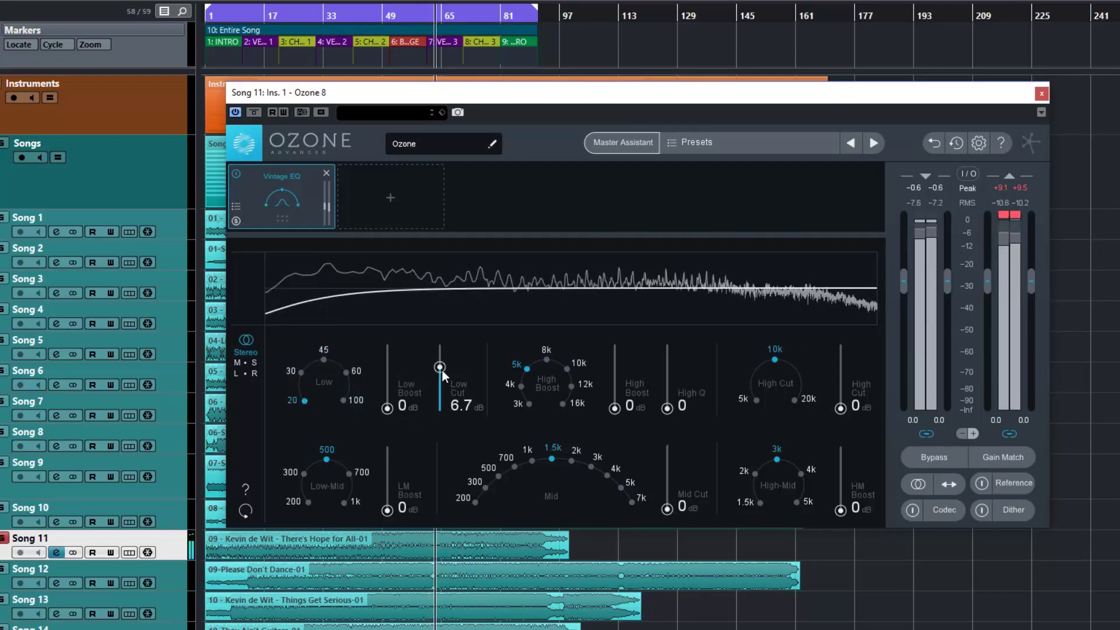
pyautogui.moveTo(442, 368); pyautogui.dragTo(435, 415)
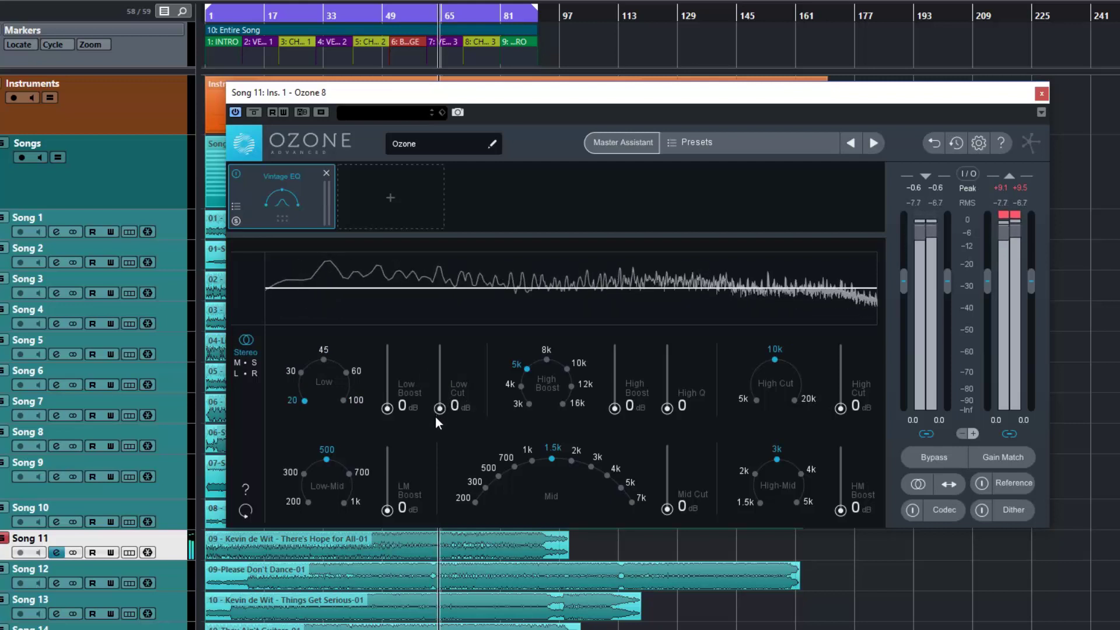
pyautogui.press('space')
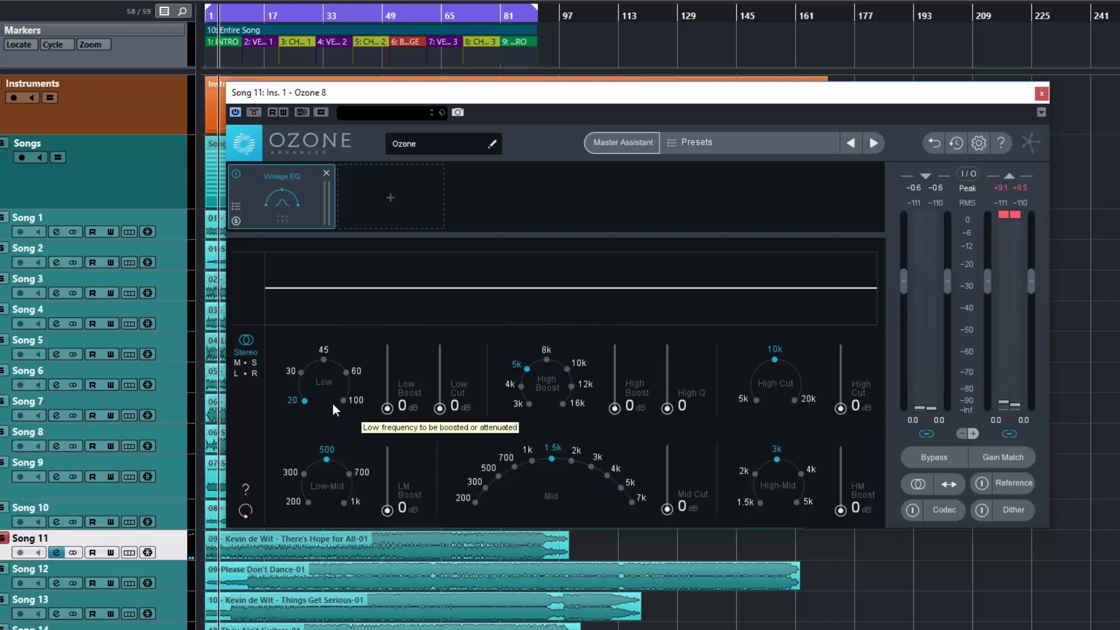
# Set the Low frequency to 60, start playback and audition a Low Boost raised from 6.0 to 6.6 dB.
pyautogui.click(345, 372)
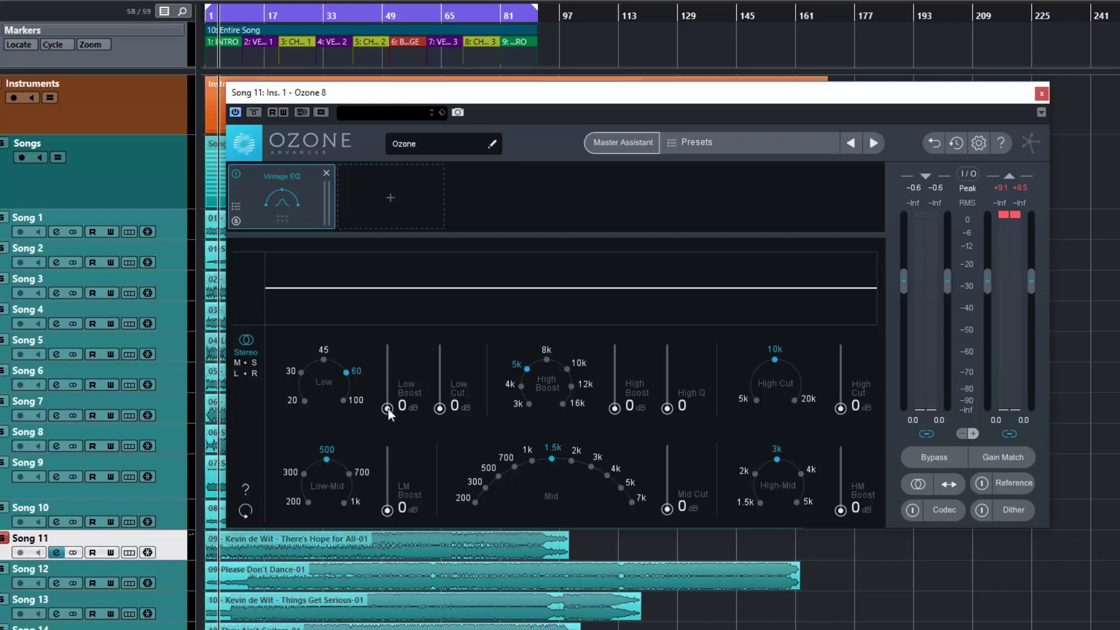
pyautogui.moveTo(387, 408); pyautogui.dragTo(393, 372)
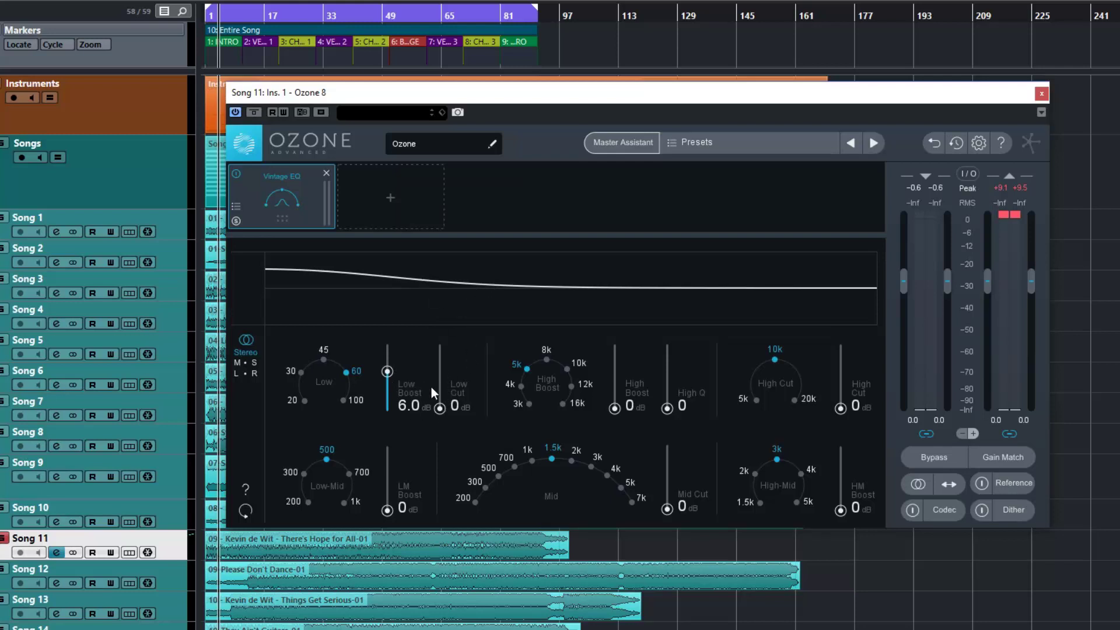
pyautogui.press('space')
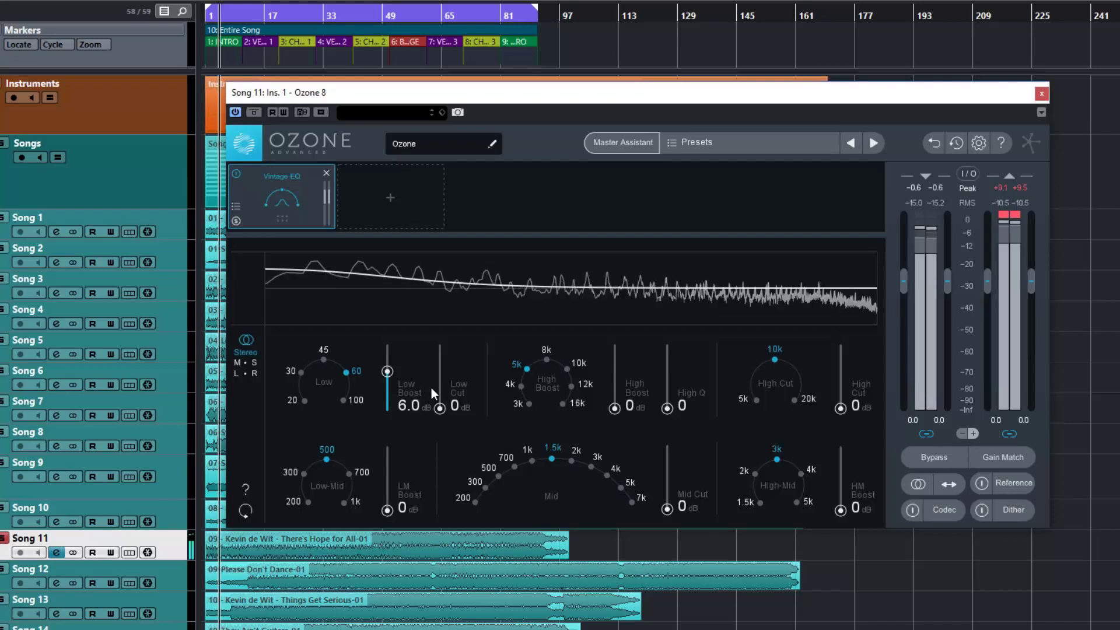
pyautogui.moveTo(384, 376)
pyautogui.mouseDown()
pyautogui.moveTo(387, 430)
pyautogui.moveTo(387, 366)
pyautogui.mouseUp()
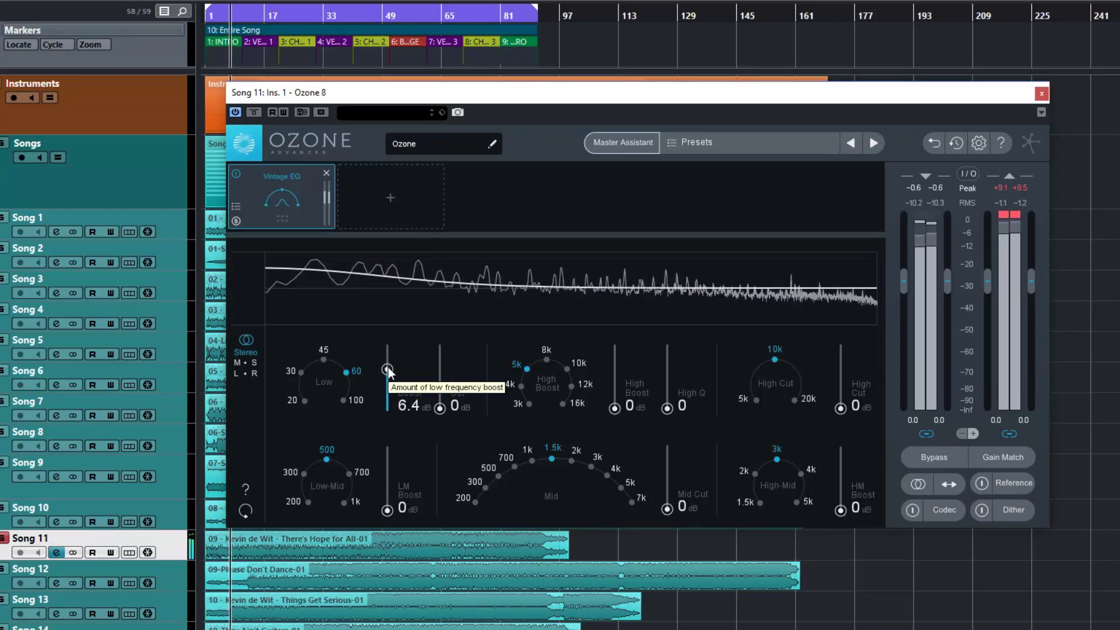
pyautogui.moveTo(388, 367); pyautogui.dragTo(388, 366)
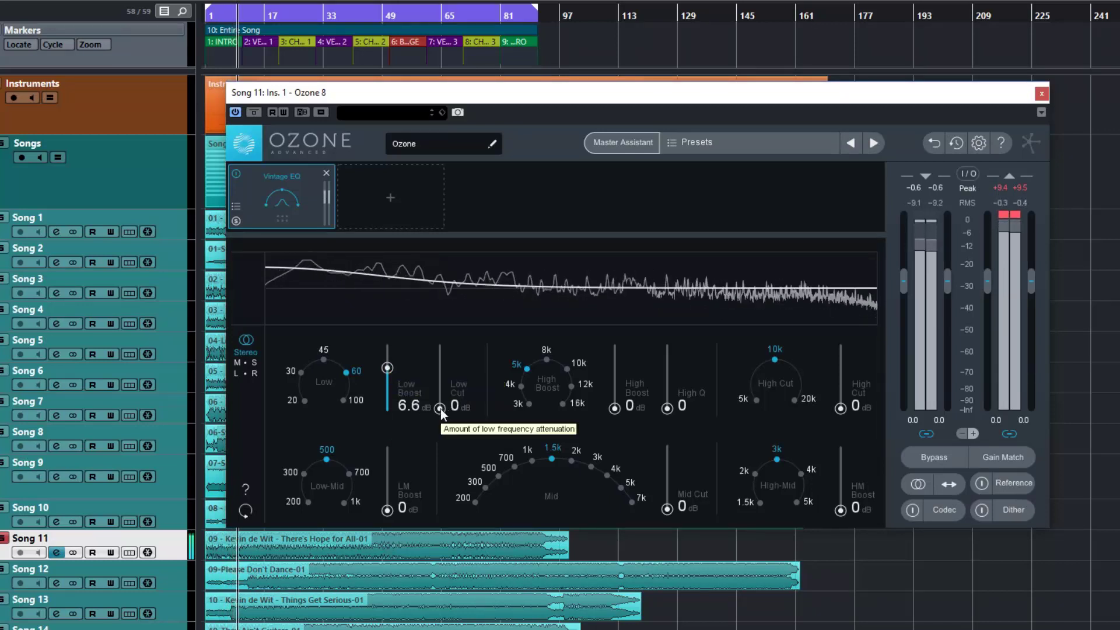
# Compare the Low Boost with and without a Low Cut, settle the cut at 6.1 dB, and bypass and re-enable the Vintage EQ module.
pyautogui.moveTo(439, 408); pyautogui.dragTo(439, 371)
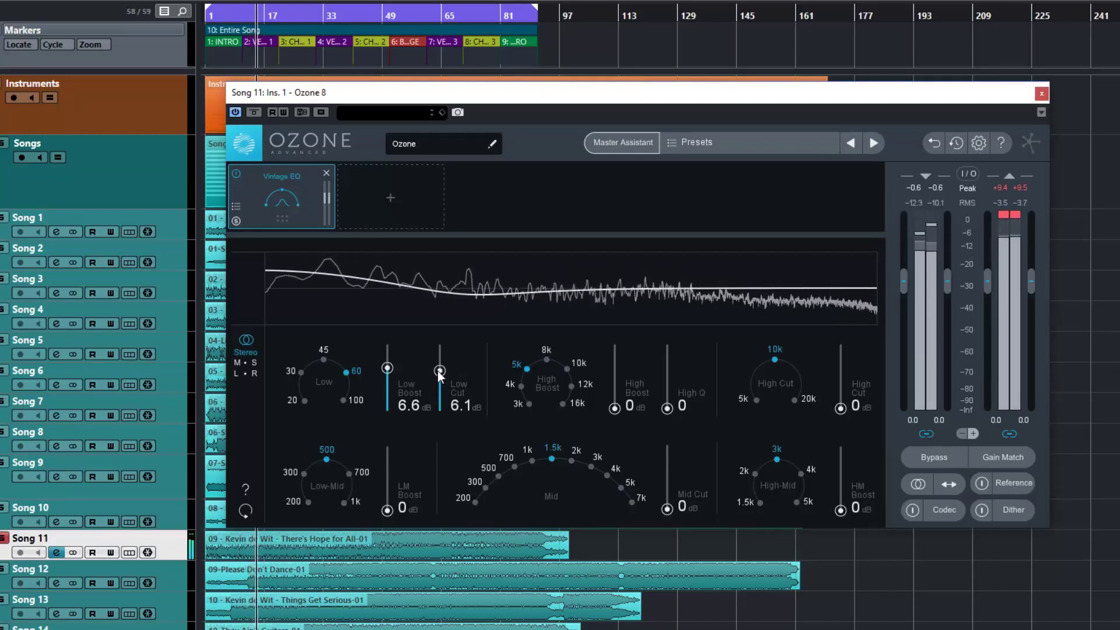
pyautogui.moveTo(437, 371); pyautogui.dragTo(437, 416)
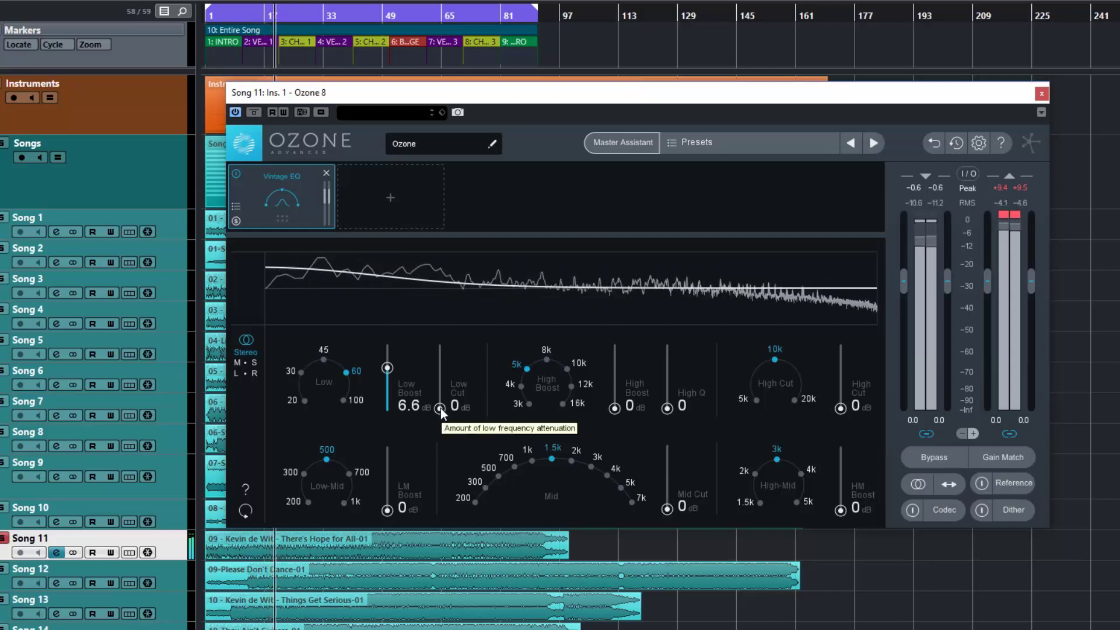
pyautogui.moveTo(440, 408); pyautogui.dragTo(439, 370)
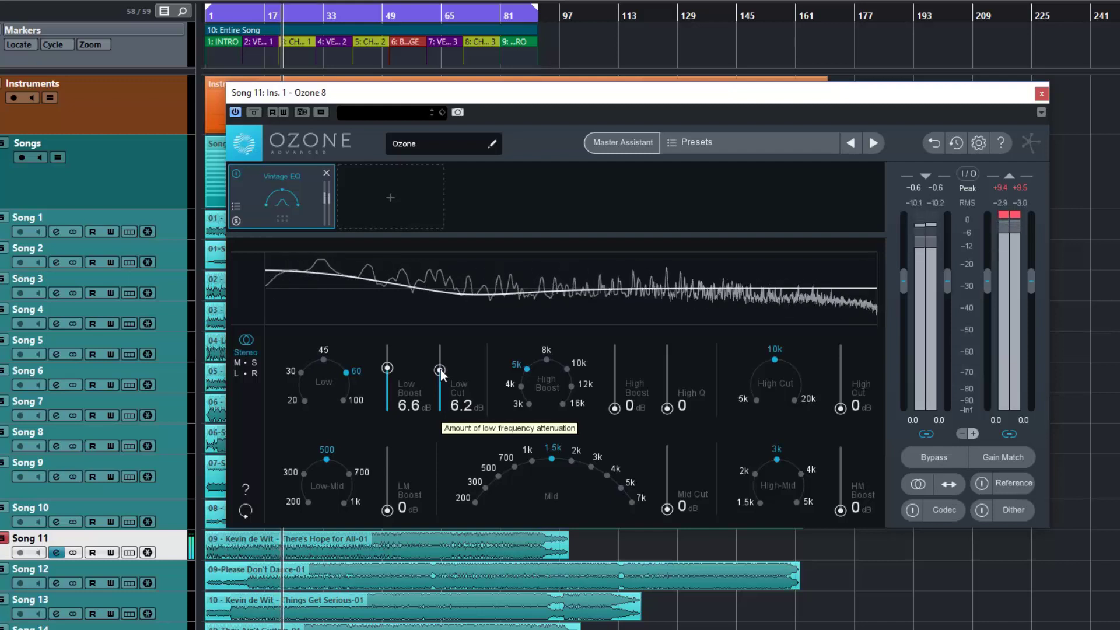
pyautogui.moveTo(440, 369); pyautogui.dragTo(440, 370)
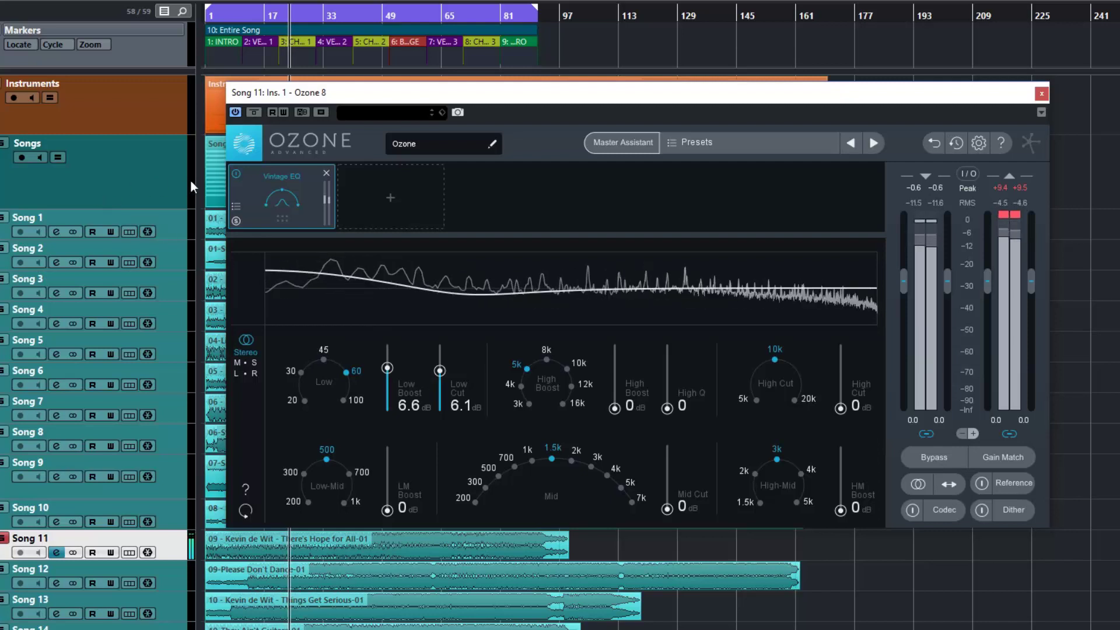
pyautogui.click(236, 173)
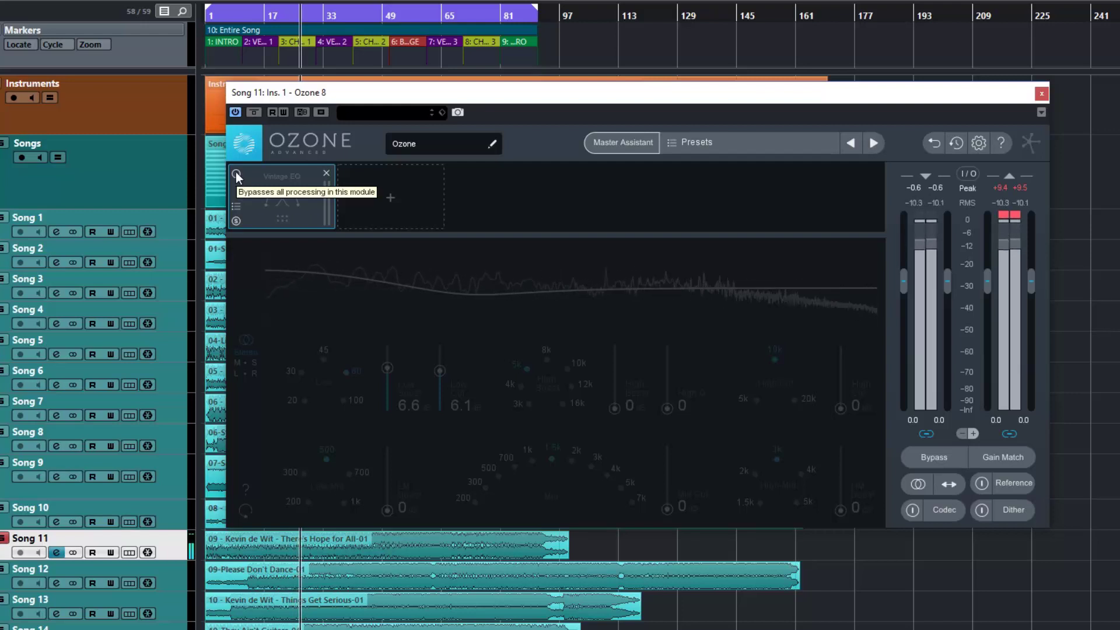
pyautogui.click(235, 173)
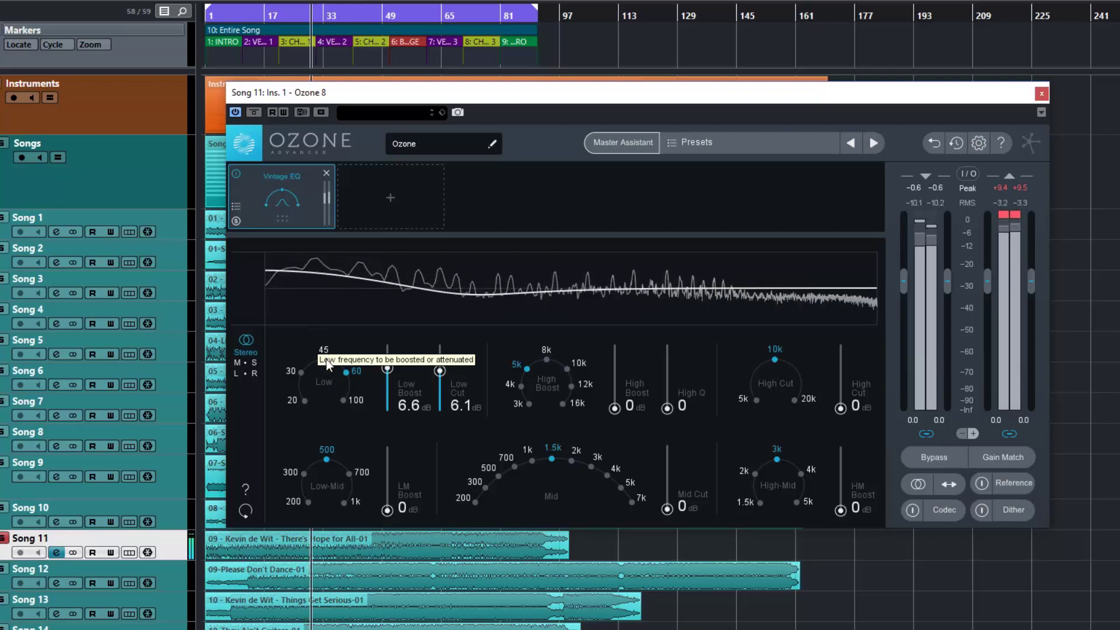
# Audition the combined Low Boost and Low Cut at 30 and 45, and compare a 0 dB Low Cut with 6.6 dB.
pyautogui.click(301, 372)
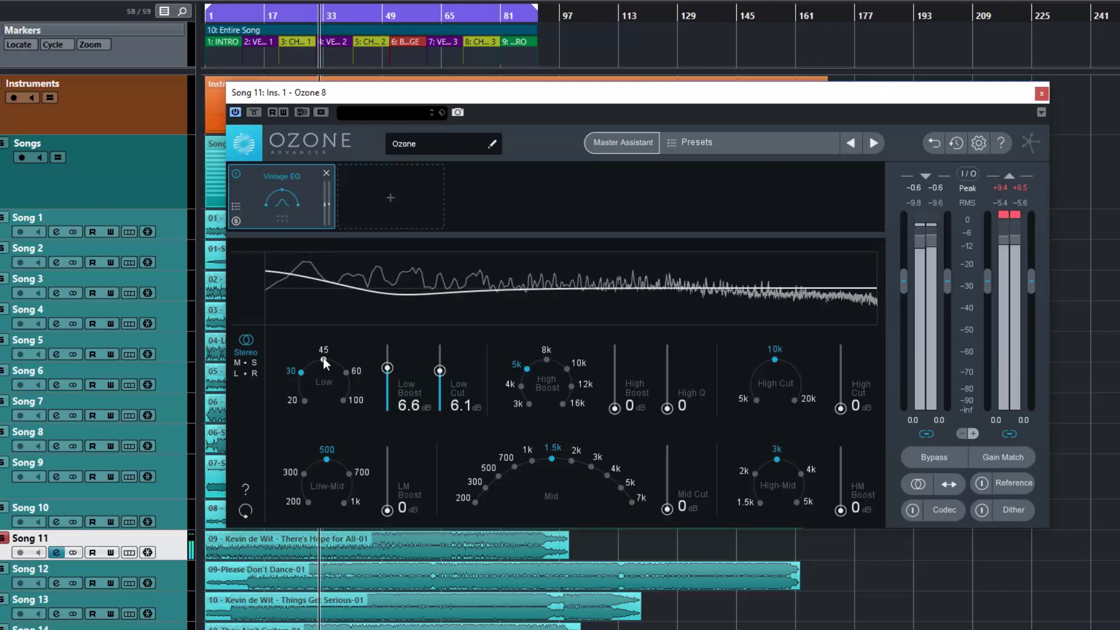
pyautogui.click(323, 358)
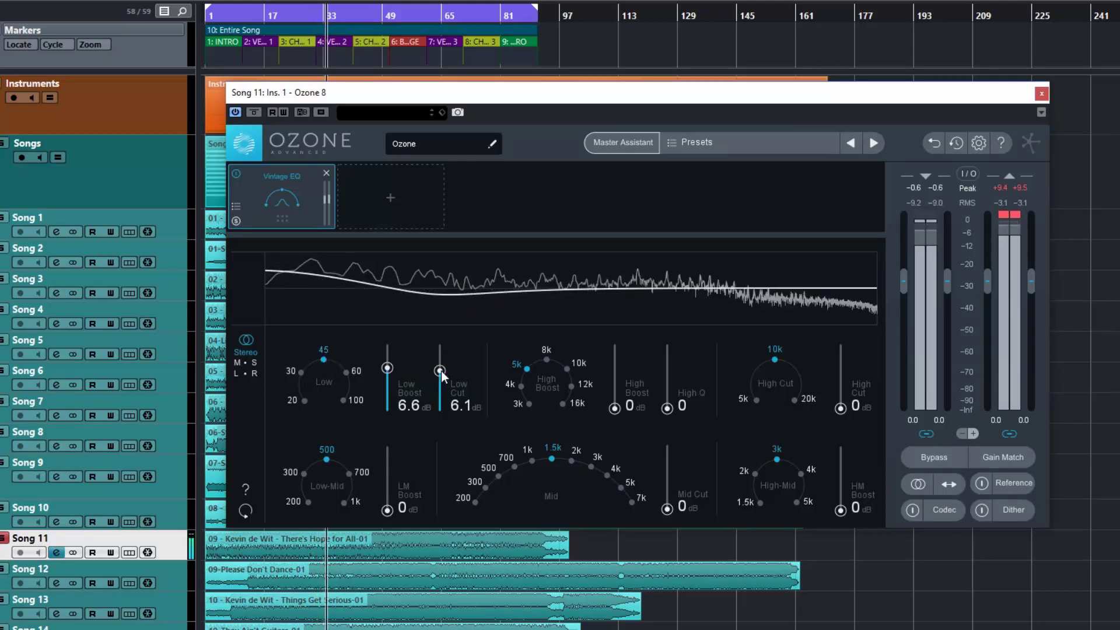
pyautogui.moveTo(440, 371); pyautogui.dragTo(439, 411)
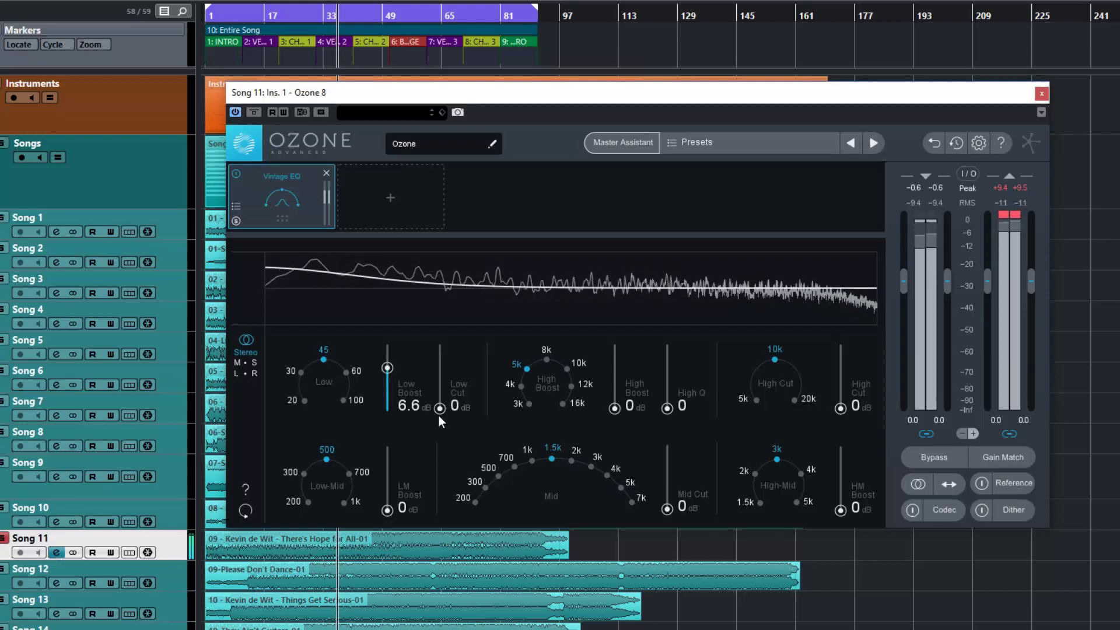
pyautogui.moveTo(438, 415); pyautogui.dragTo(442, 372)
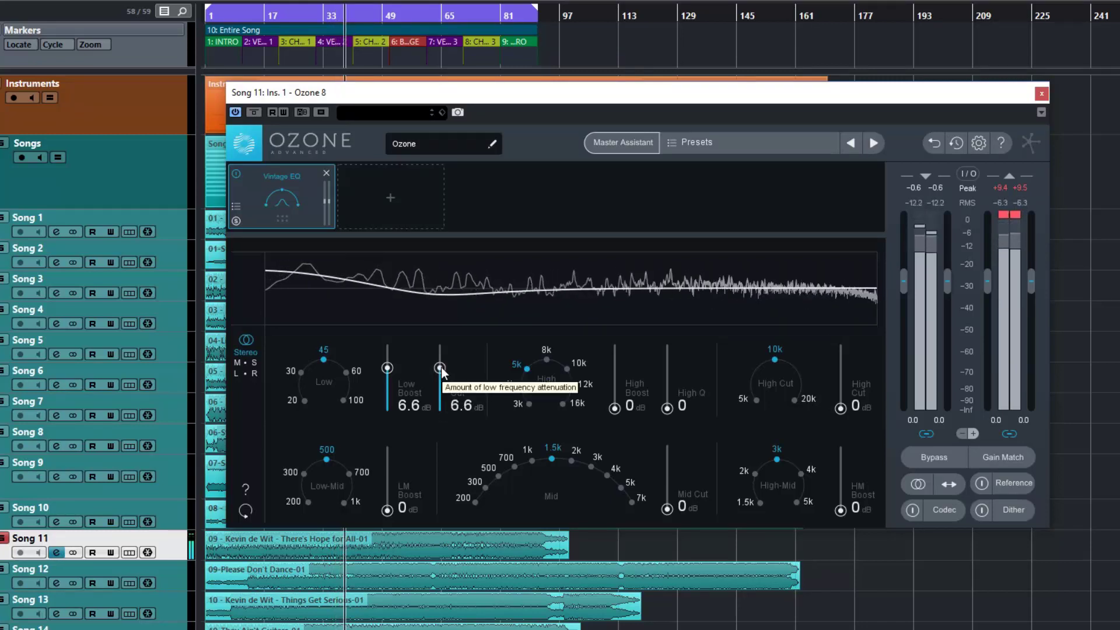
# Stop playback, reset the Low Boost and Low Cut to 0 dB, and switch the Vintage EQ to Mid/Side processing.
pyautogui.press('space')
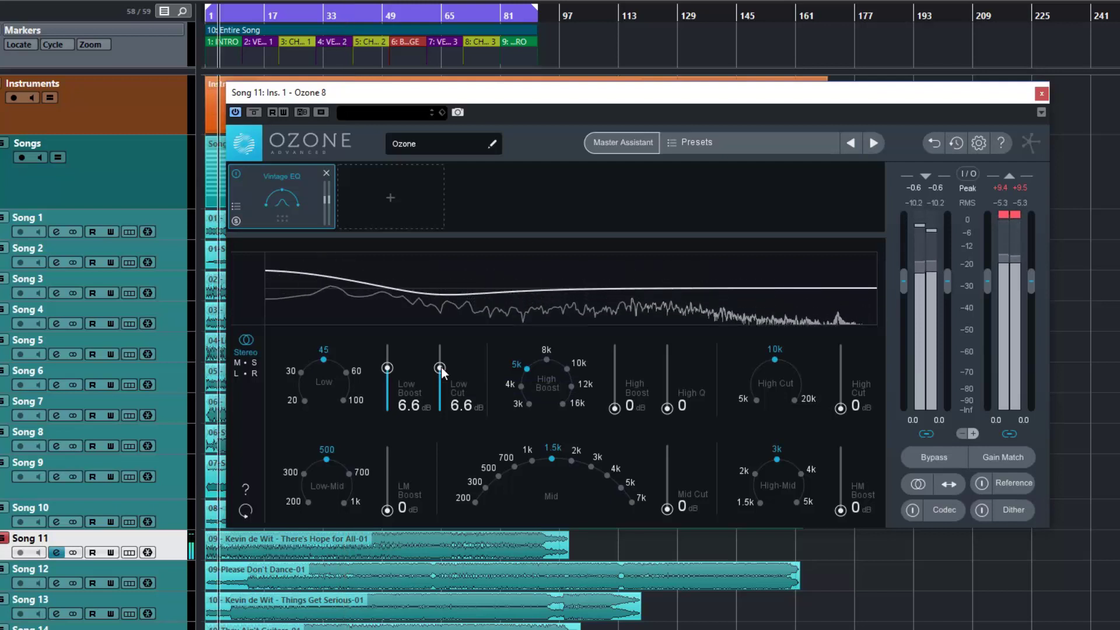
pyautogui.doubleClick(388, 369)
pyautogui.doubleClick(440, 376)
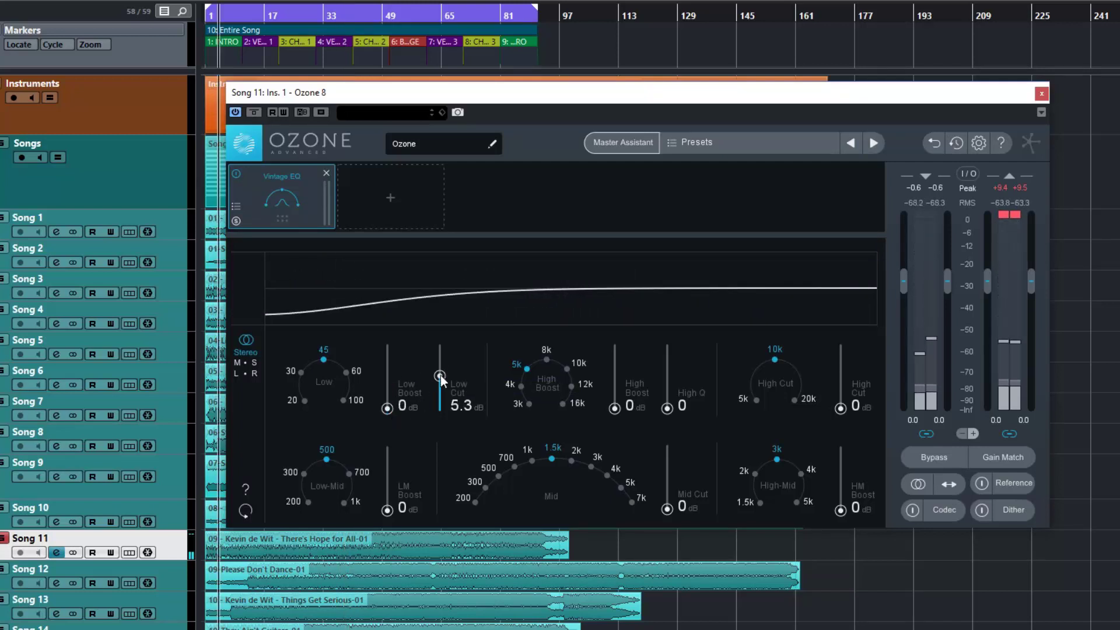
pyautogui.click(253, 363)
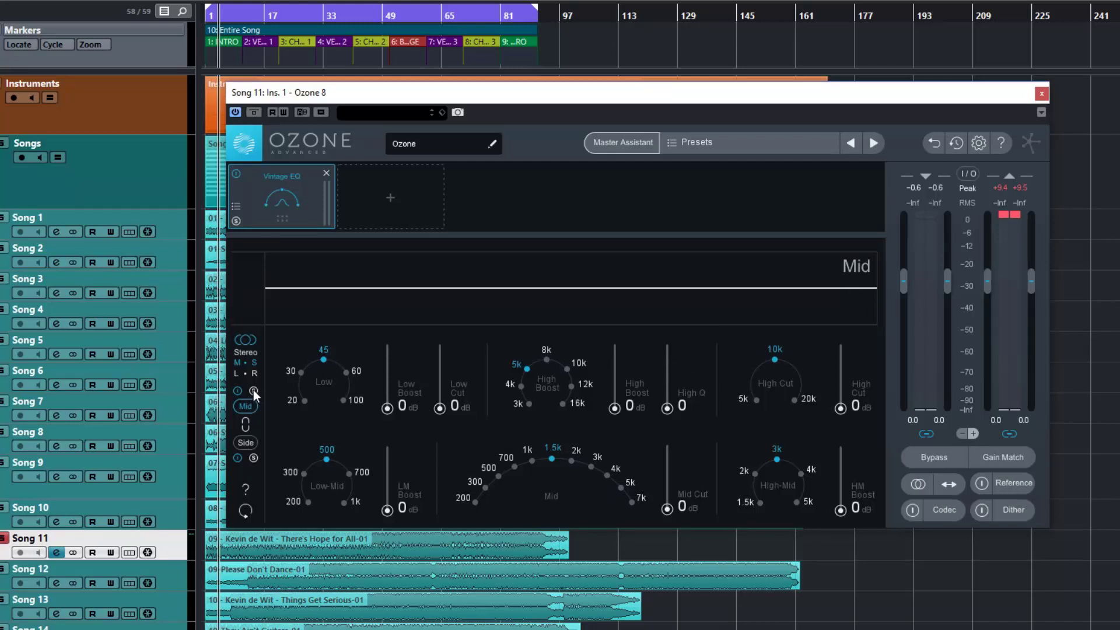
# Start playback and audition a Mid-channel High Boost of 6.0 dB at 8k, then at 5k with the boost reduced to 4.2 dB.
pyautogui.press('space')
pyautogui.click(546, 359)
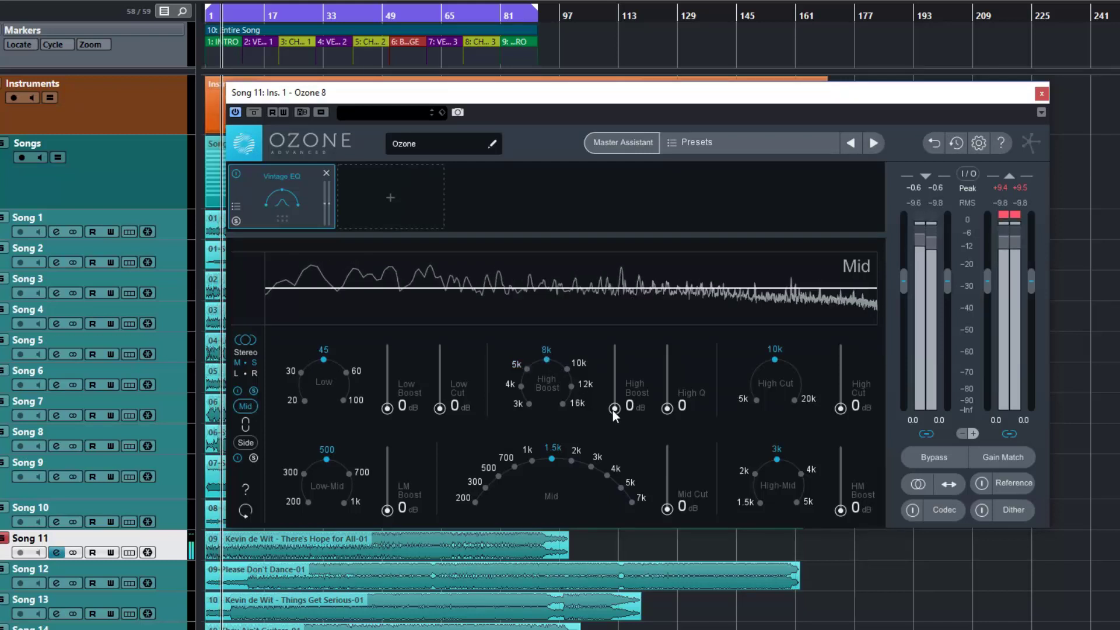
pyautogui.moveTo(614, 410); pyautogui.dragTo(618, 373)
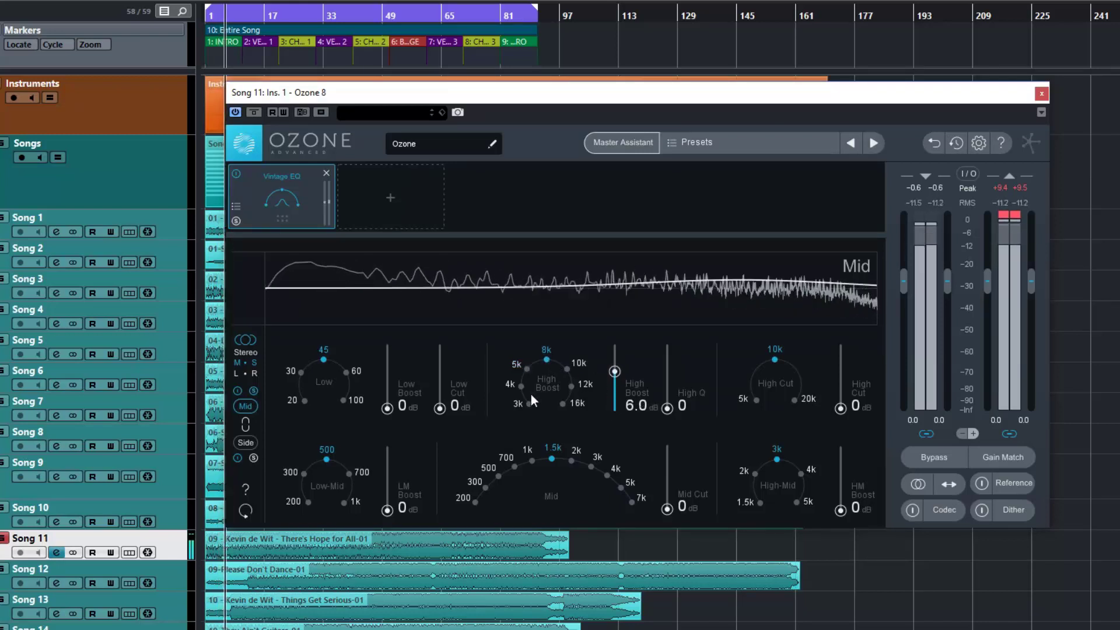
pyautogui.click(525, 371)
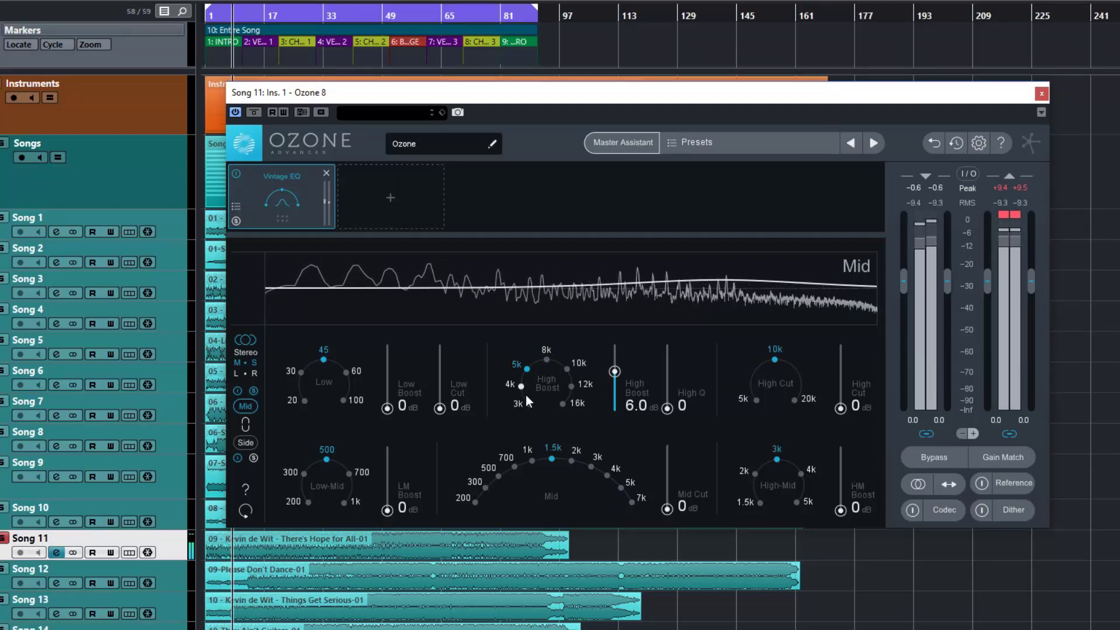
pyautogui.moveTo(615, 372); pyautogui.dragTo(614, 381)
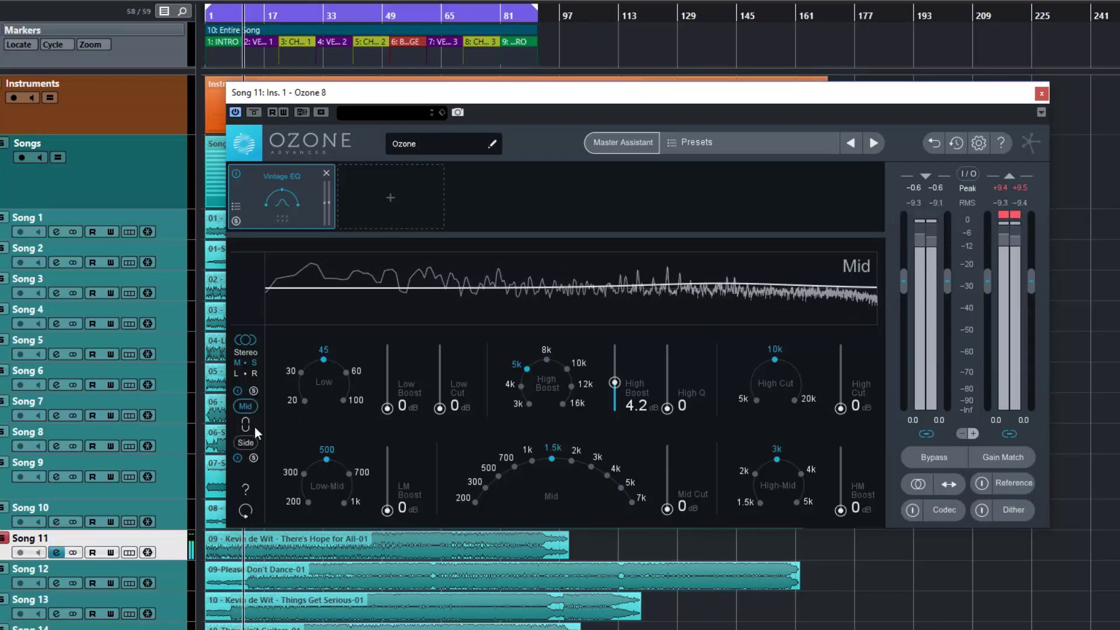
# Solo and unsolo the Side signal, and check the Mid channel's processing toggle while the song plays.
pyautogui.click(252, 457)
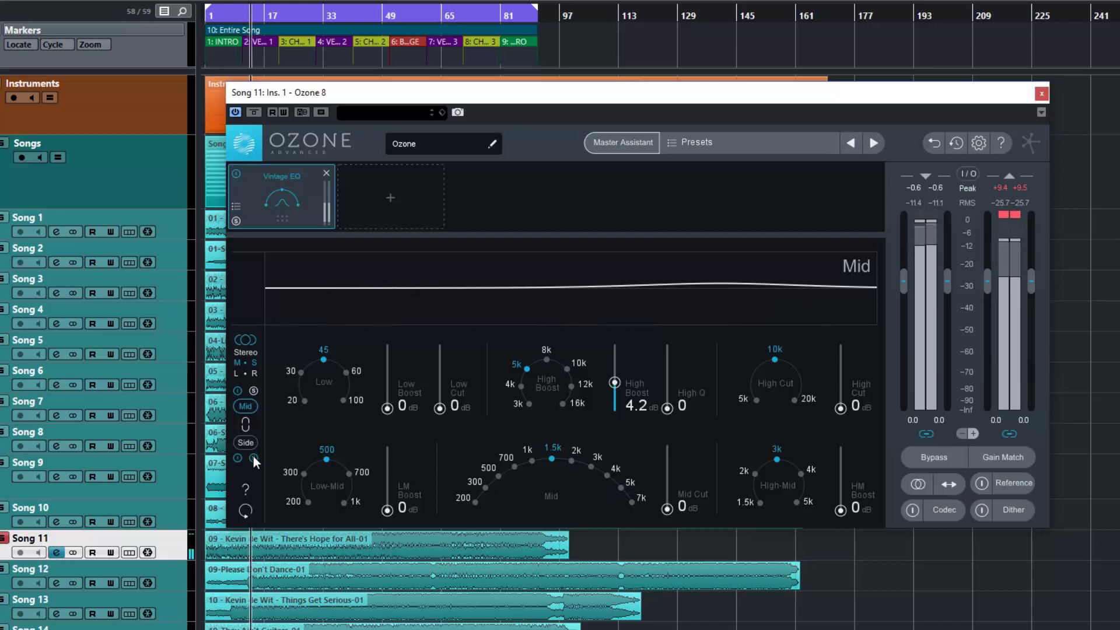
pyautogui.click(253, 457)
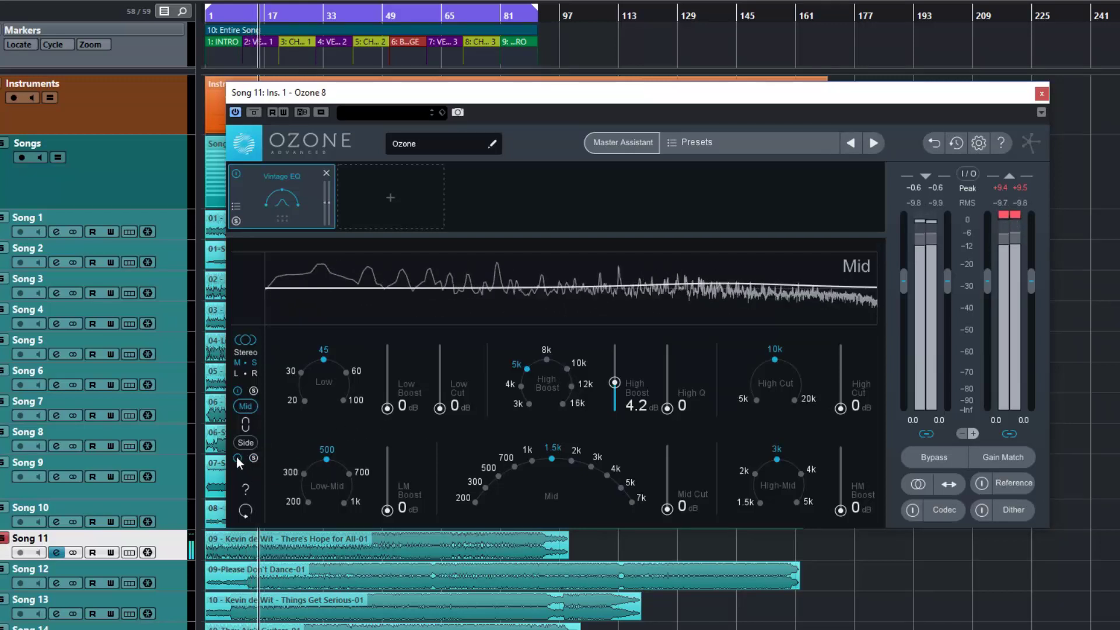
pyautogui.click(238, 392)
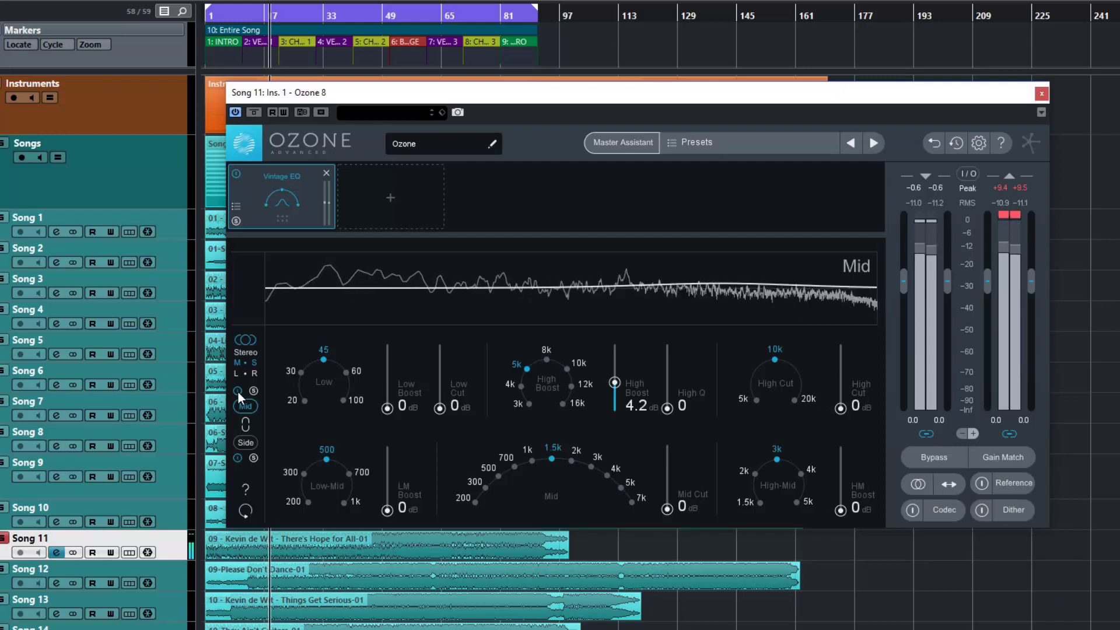
# On the Side channel, set High-Mid to 5k and High Boost to 16k at 8.7 dB, and briefly solo the Side signal.
pyautogui.click(245, 441)
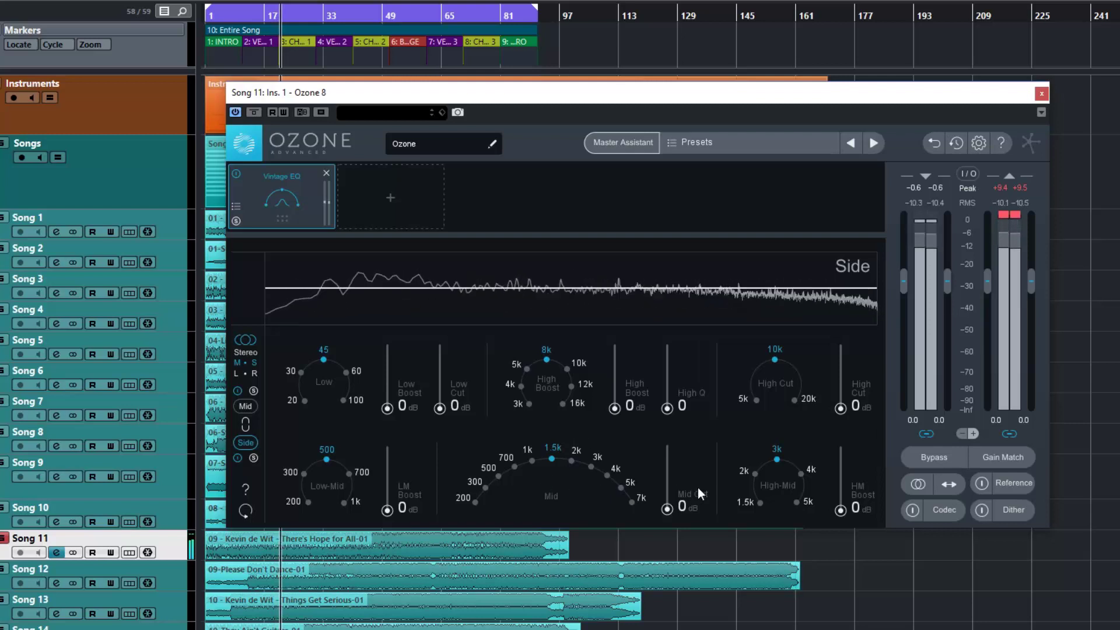
pyautogui.click(796, 501)
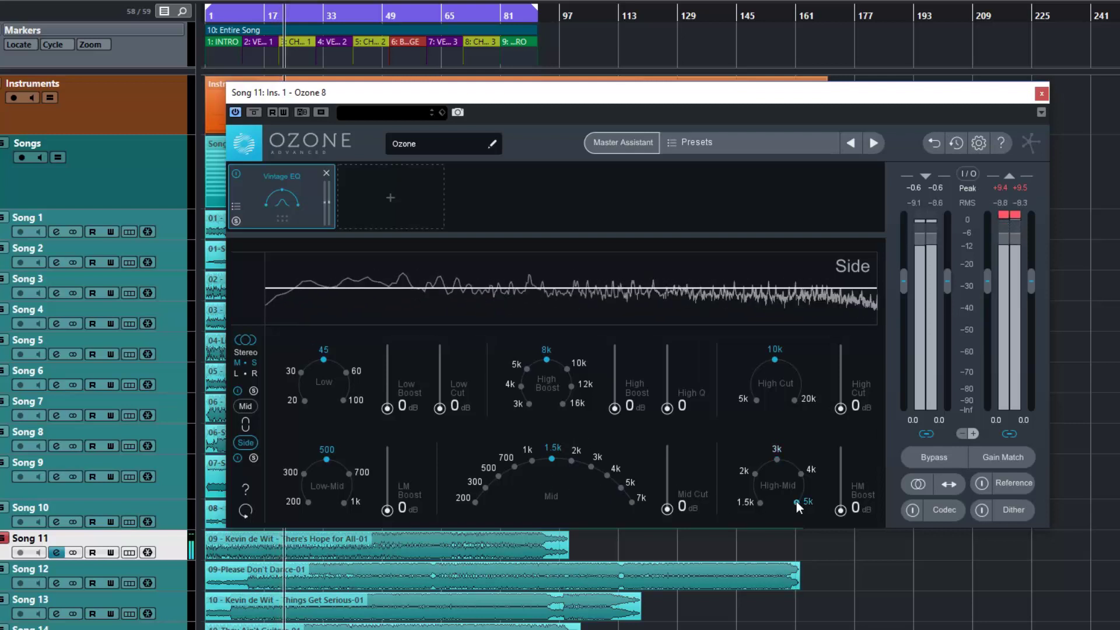
pyautogui.moveTo(840, 508)
pyautogui.mouseDown()
pyautogui.moveTo(842, 487)
pyautogui.moveTo(838, 516)
pyautogui.mouseUp()
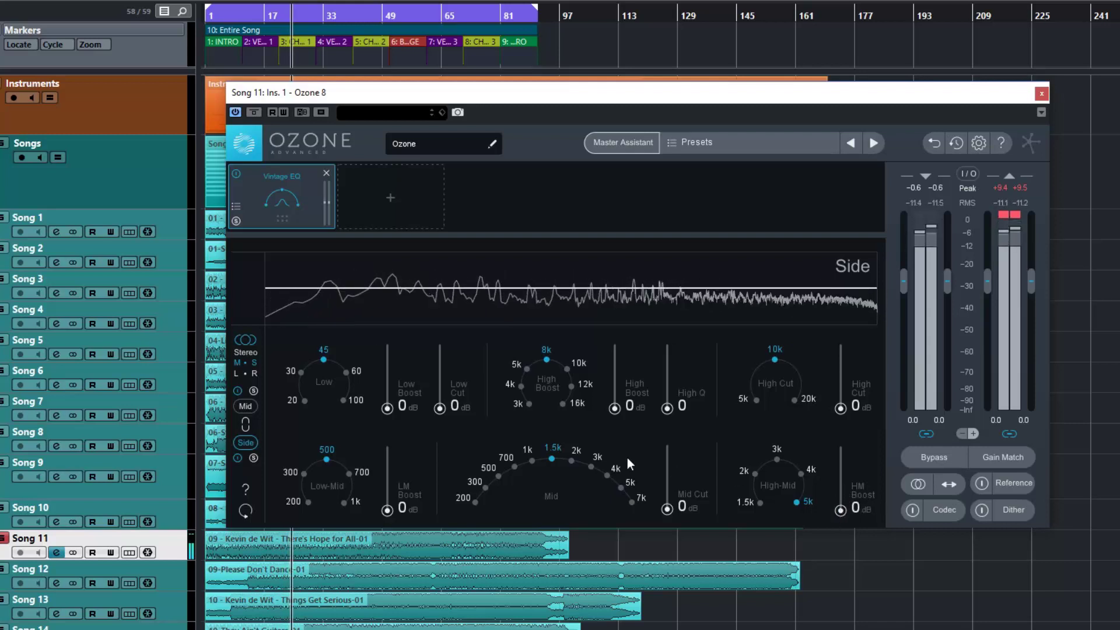
pyautogui.click(562, 403)
pyautogui.moveTo(614, 408); pyautogui.dragTo(620, 362)
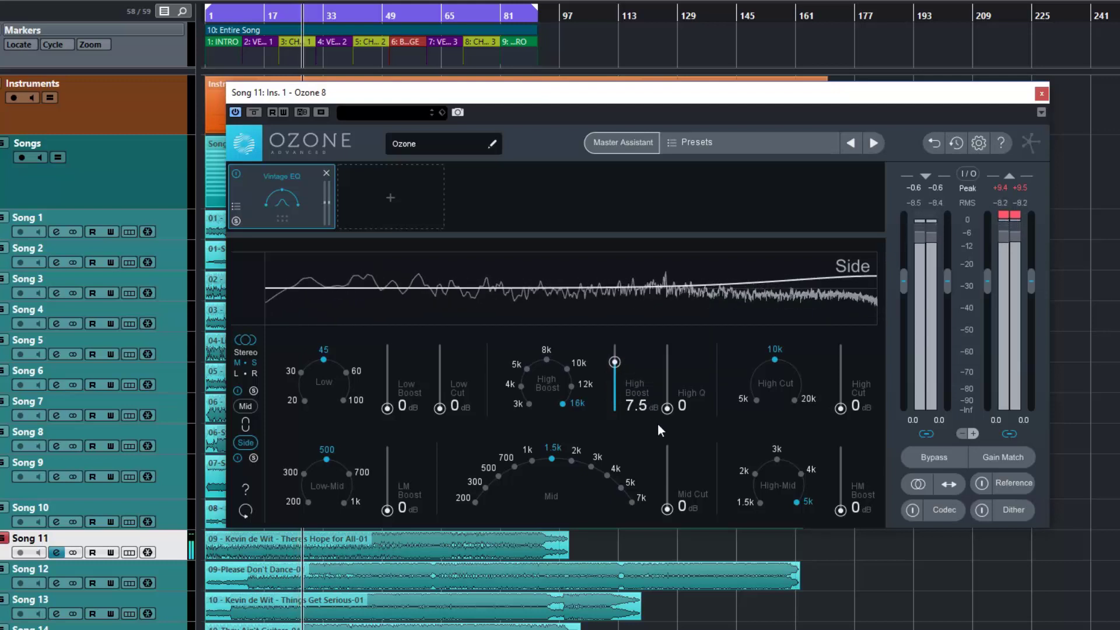
pyautogui.moveTo(616, 365); pyautogui.dragTo(614, 355)
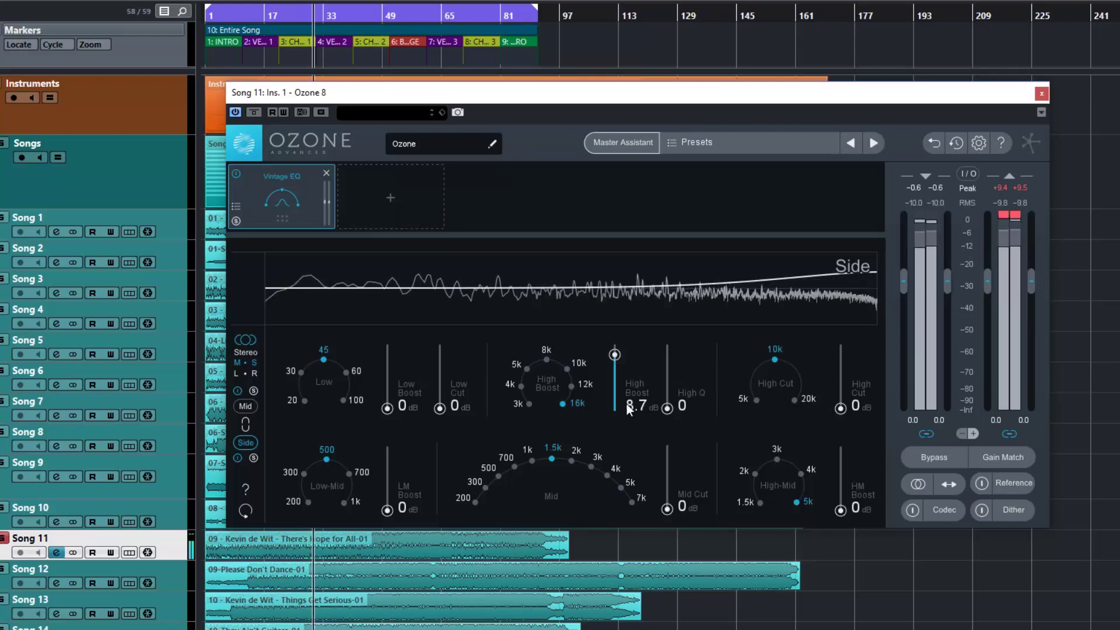
pyautogui.click(253, 459)
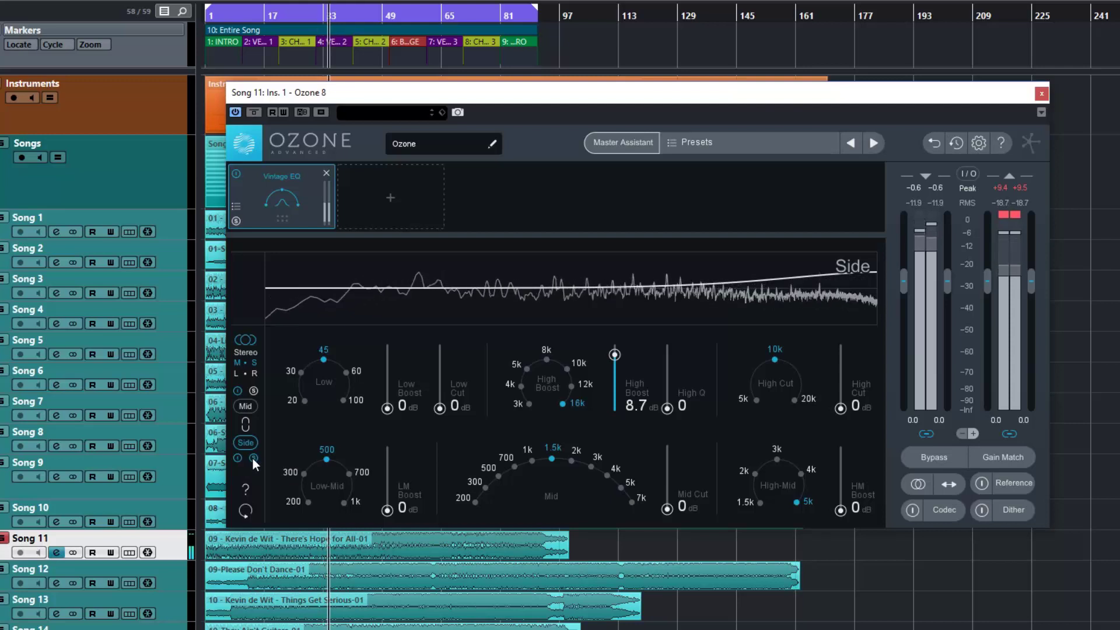
pyautogui.click(254, 458)
# On the Mid channel, set High Boost to 0, Low Boost to 4.0, Low Cut to 3.8 and LM Boost to 5.1 dB, and stop playback.
pyautogui.click(245, 407)
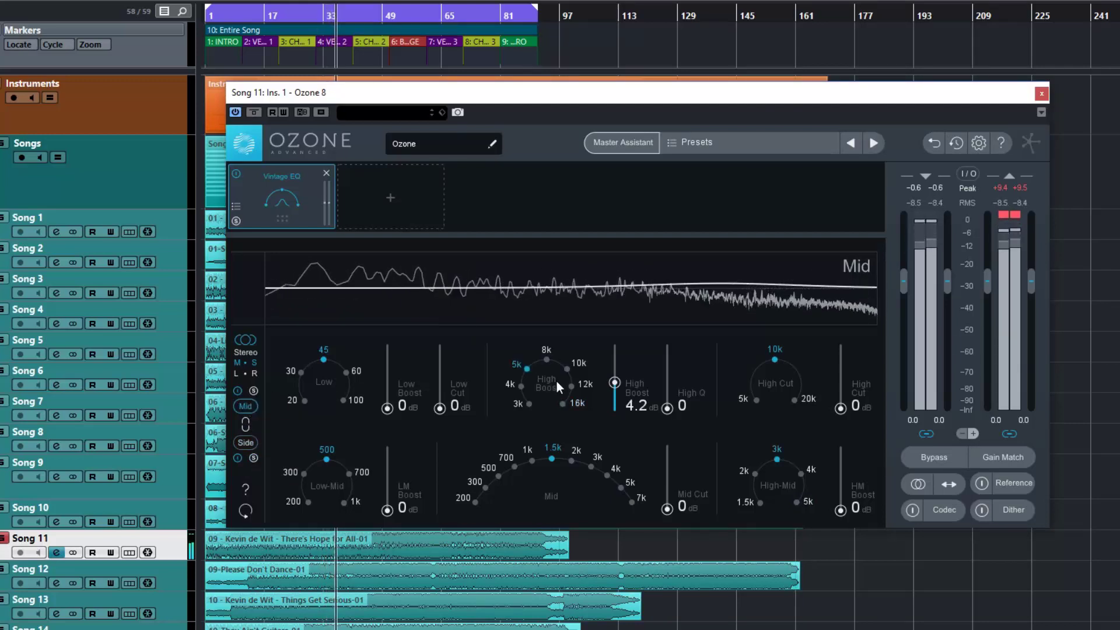
pyautogui.moveTo(615, 383); pyautogui.dragTo(615, 415)
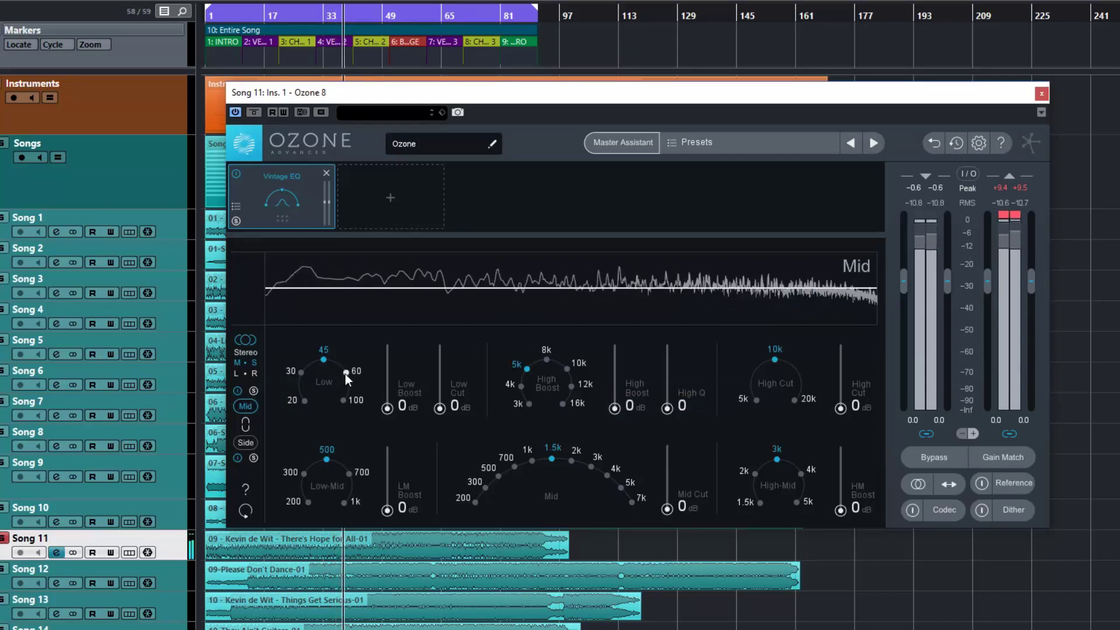
pyautogui.moveTo(387, 408); pyautogui.dragTo(387, 381)
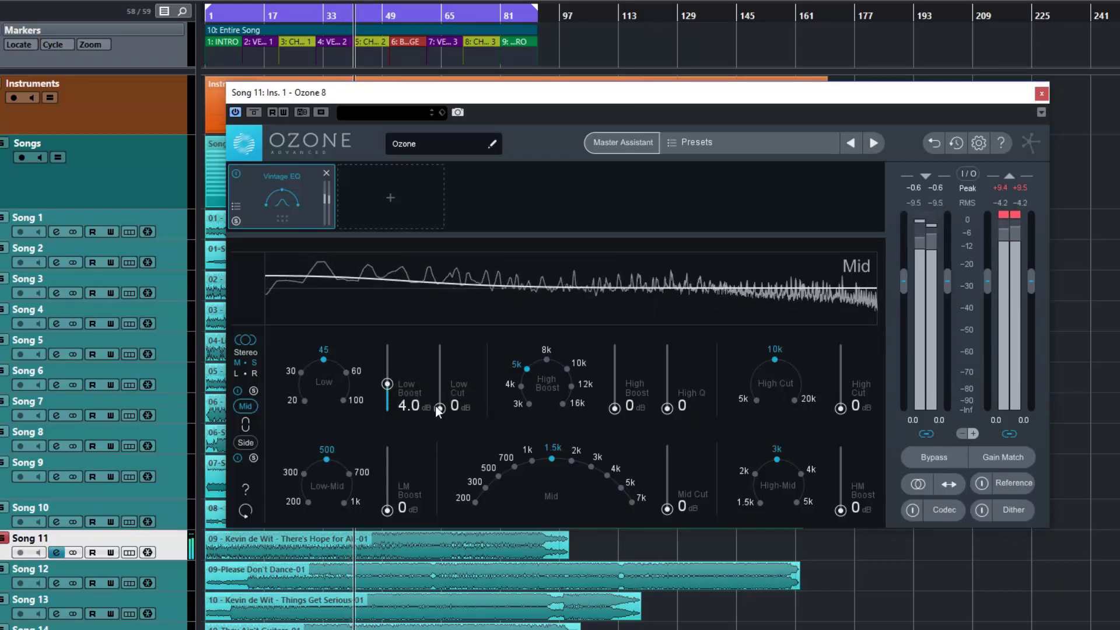
pyautogui.moveTo(439, 408); pyautogui.dragTo(440, 384)
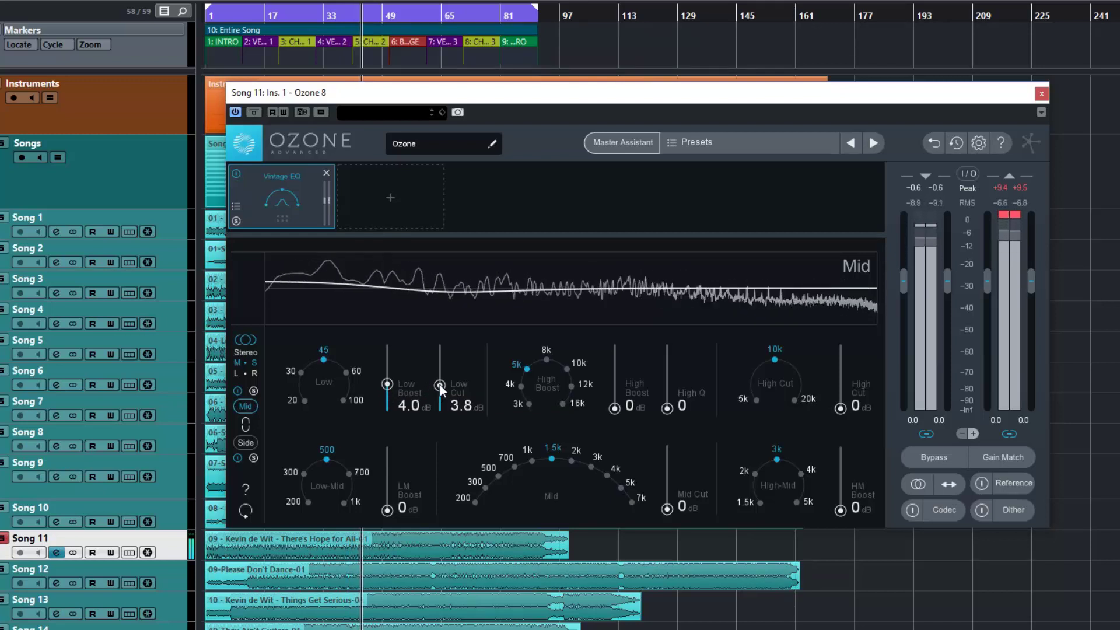
pyautogui.moveTo(391, 502); pyautogui.dragTo(390, 479)
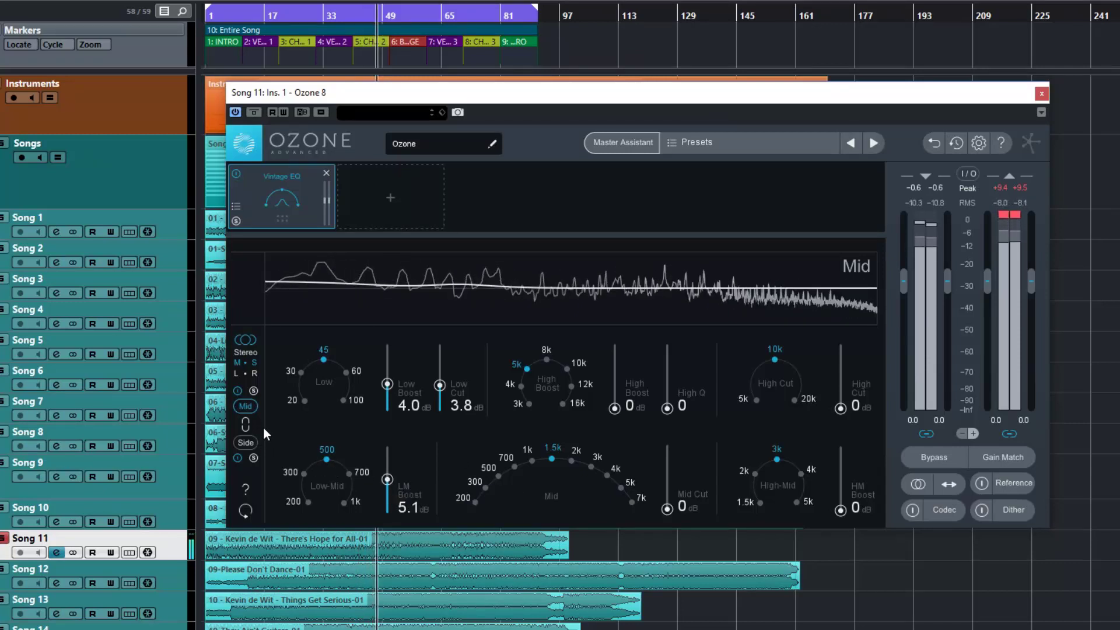
pyautogui.press('space')
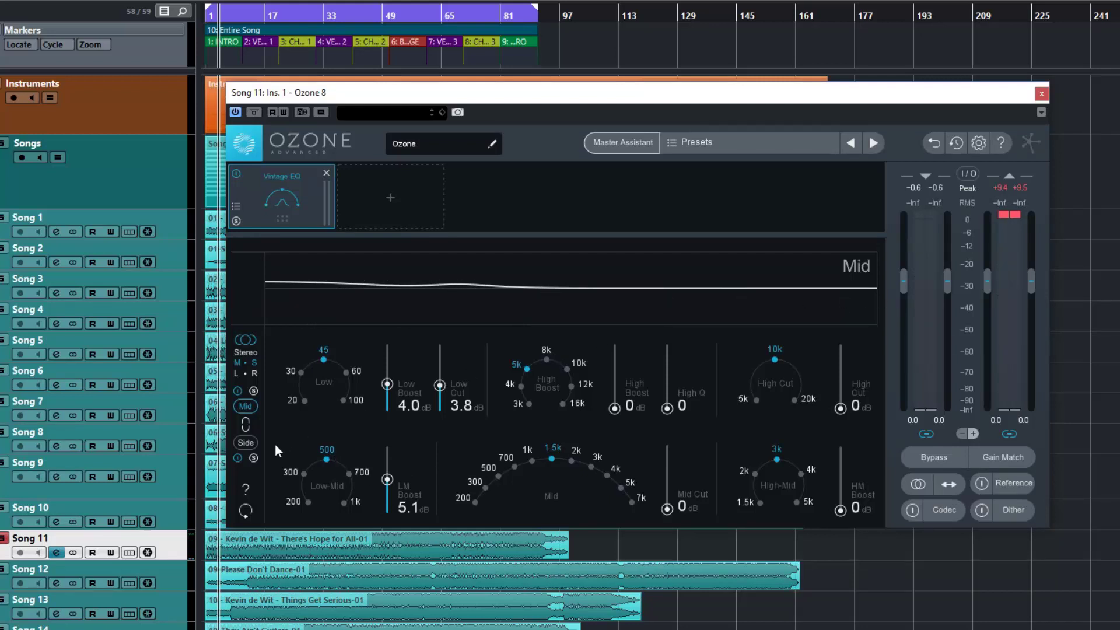
# Review the Side channel's EQ curve, play the song briefly and return to the Mid channel's settings.
pyautogui.click(247, 443)
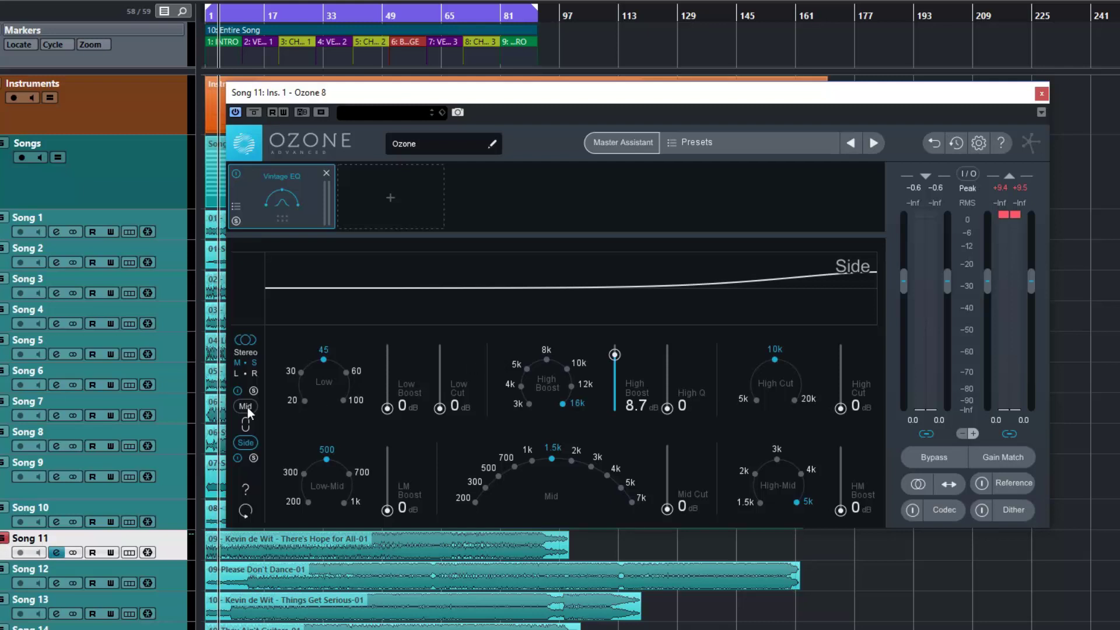
pyautogui.press('space')
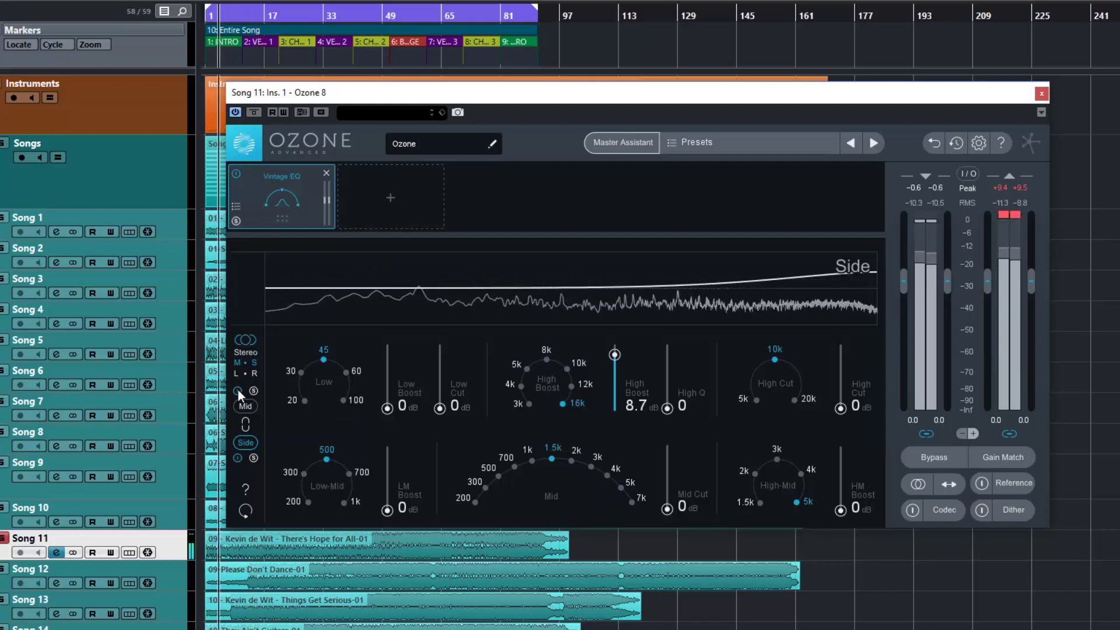
pyautogui.press('space')
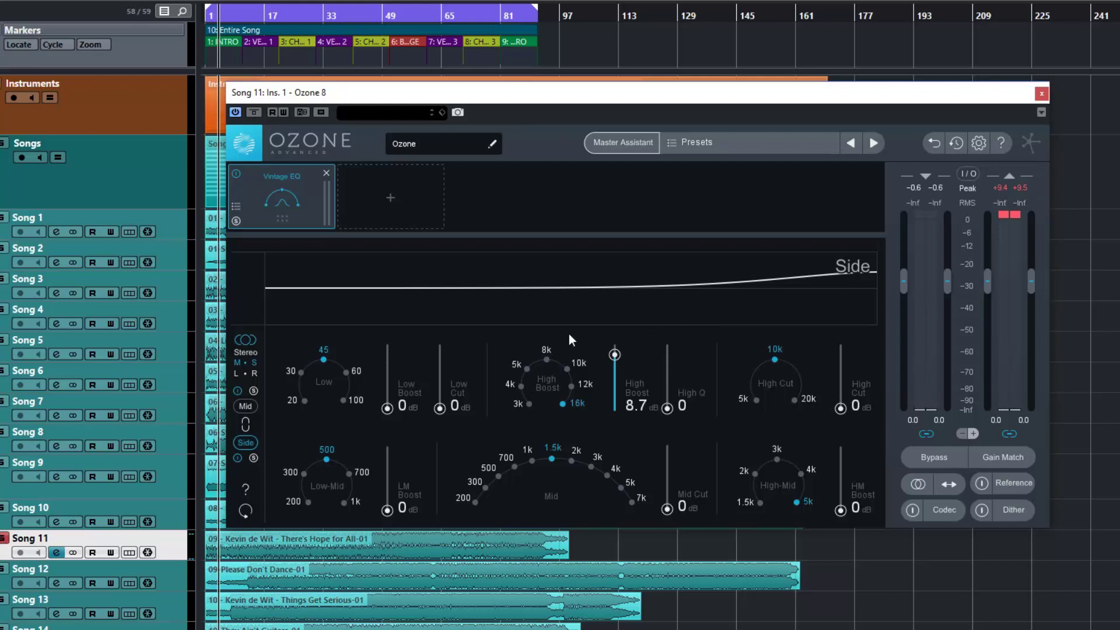
pyautogui.click(246, 406)
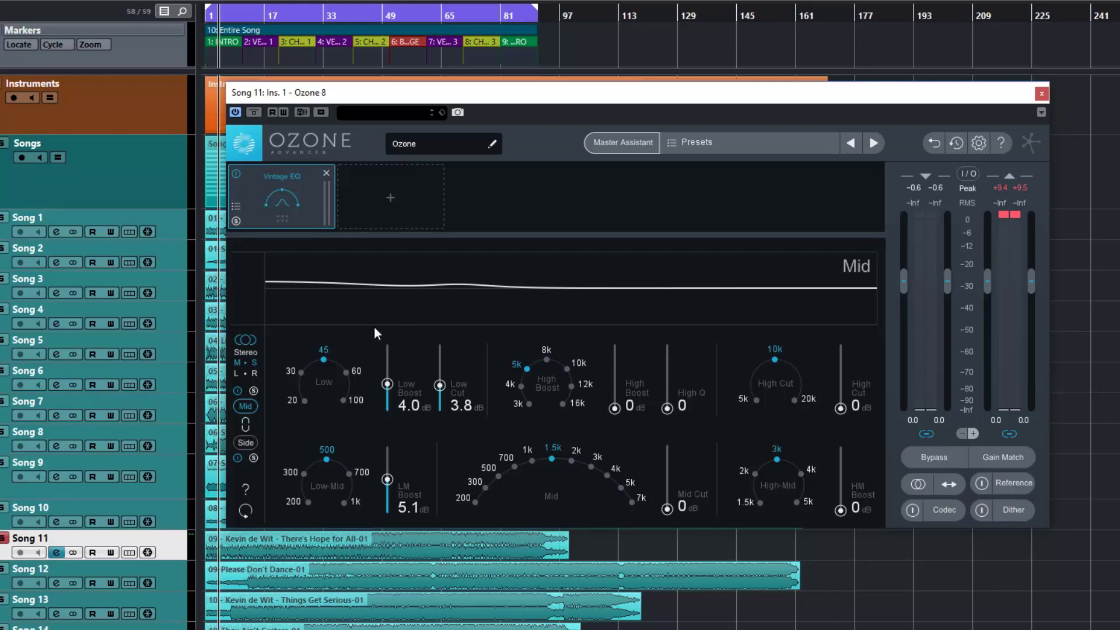
# Switch the Vintage EQ to Left/Right processing, and audition the song while comparing the Right and Left channel curves.
pyautogui.click(253, 375)
pyautogui.press('space')
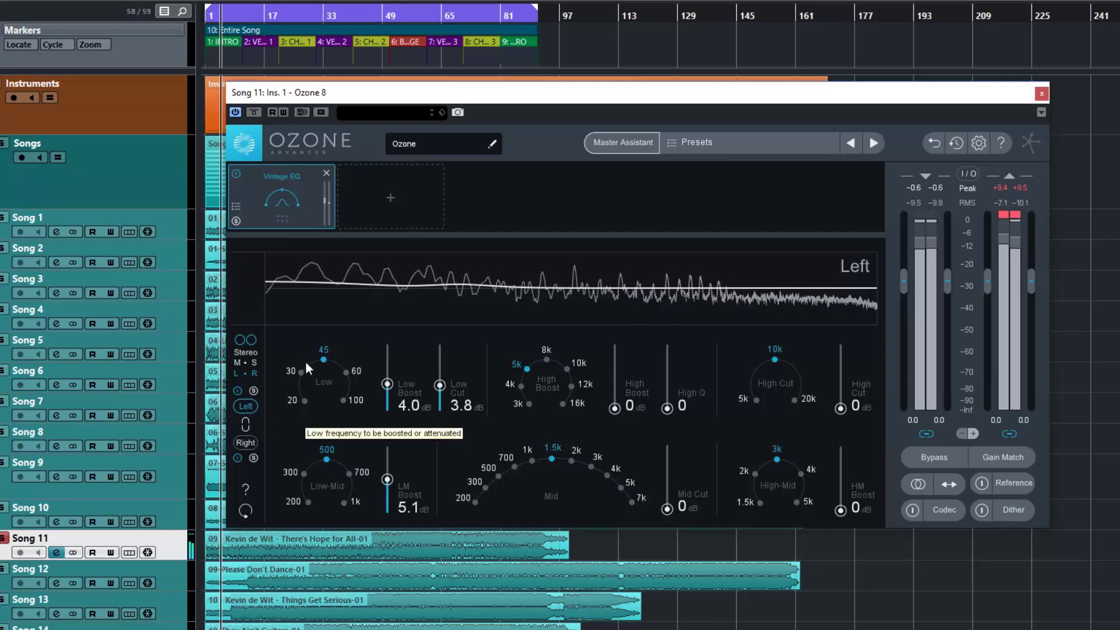
pyautogui.click(247, 441)
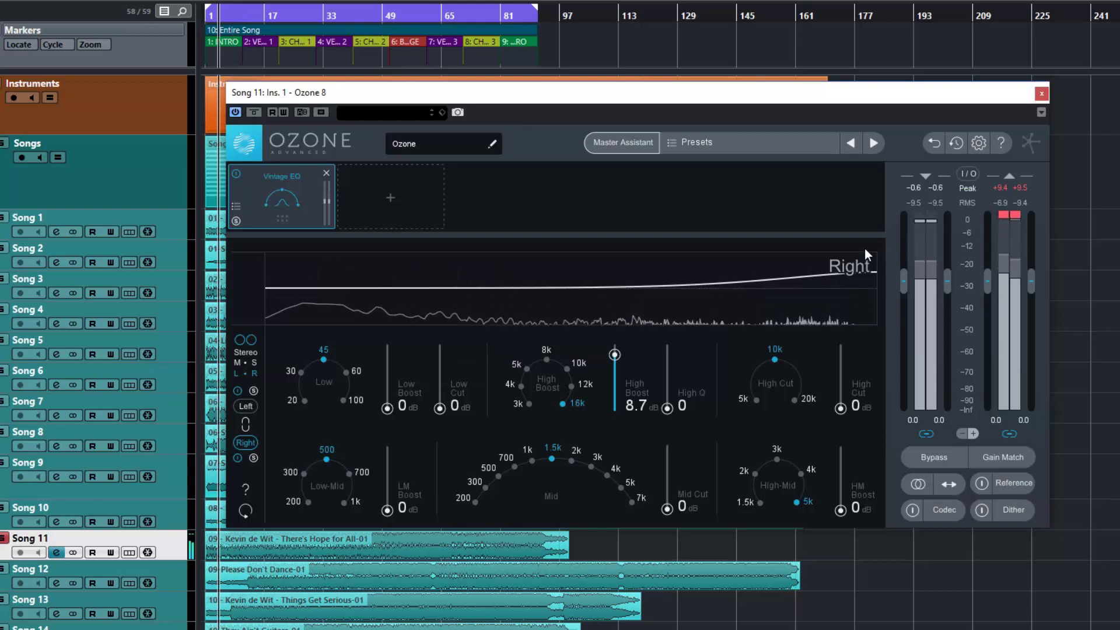
pyautogui.press('space')
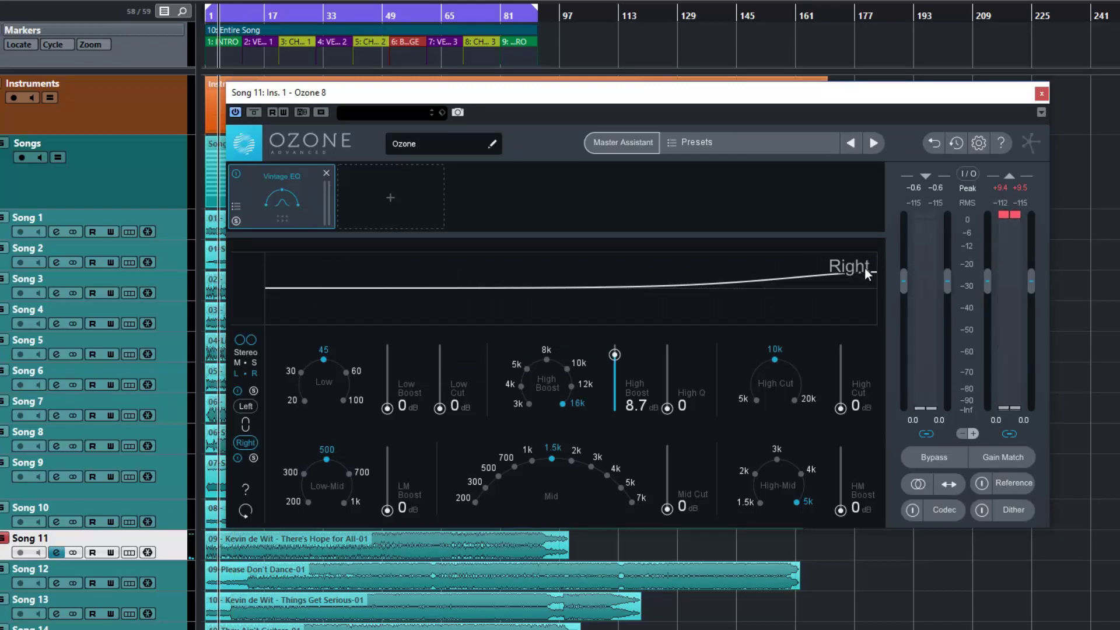
pyautogui.click(246, 408)
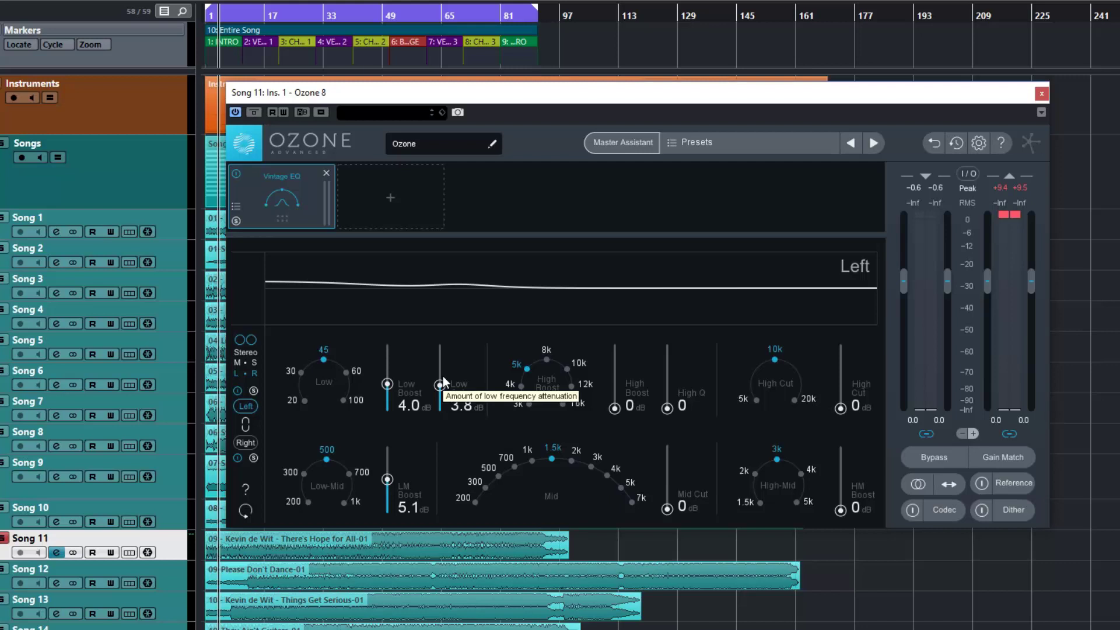
pyautogui.press('space')
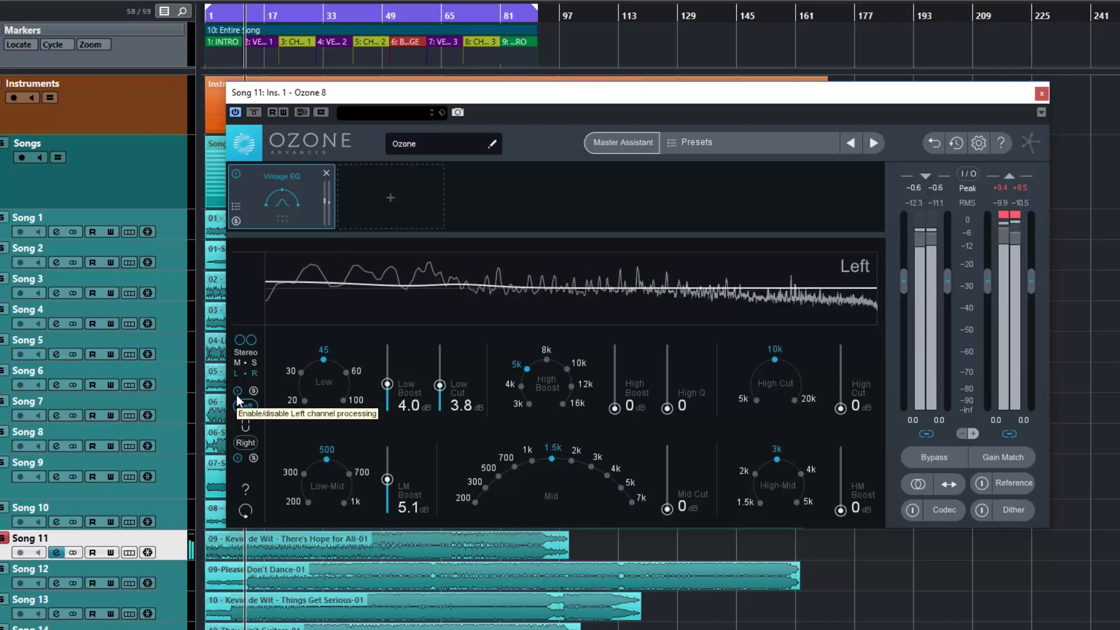
pyautogui.press('space')
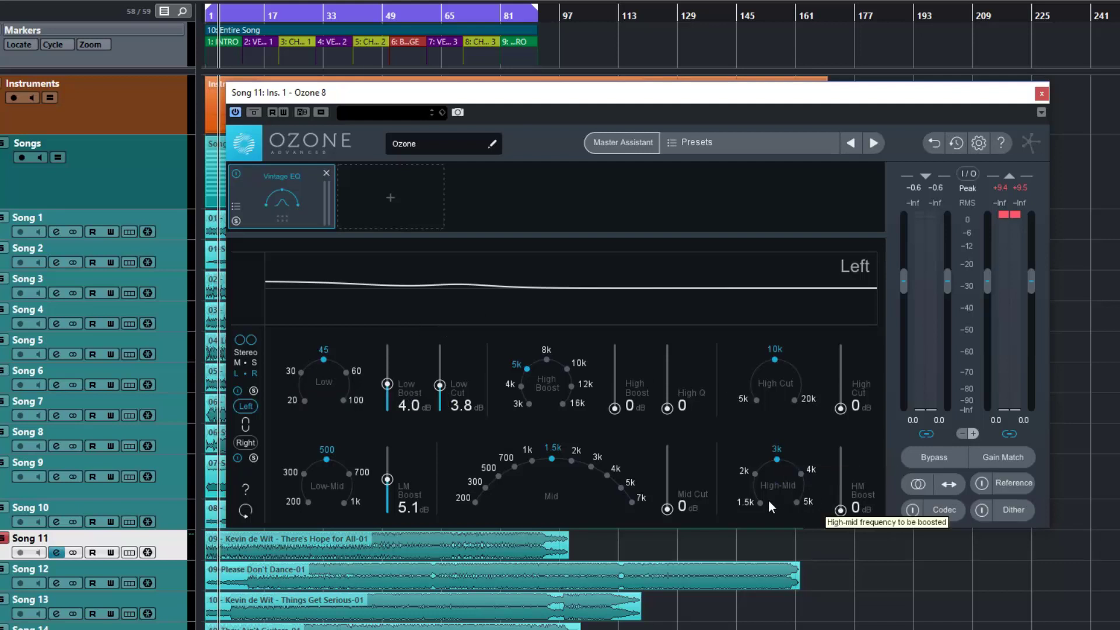
# Set the Left channel's Mid Cut to 6.4 dB at 7k, and return the Vintage EQ to Stereo processing.
pyautogui.moveTo(666, 509); pyautogui.dragTo(669, 471)
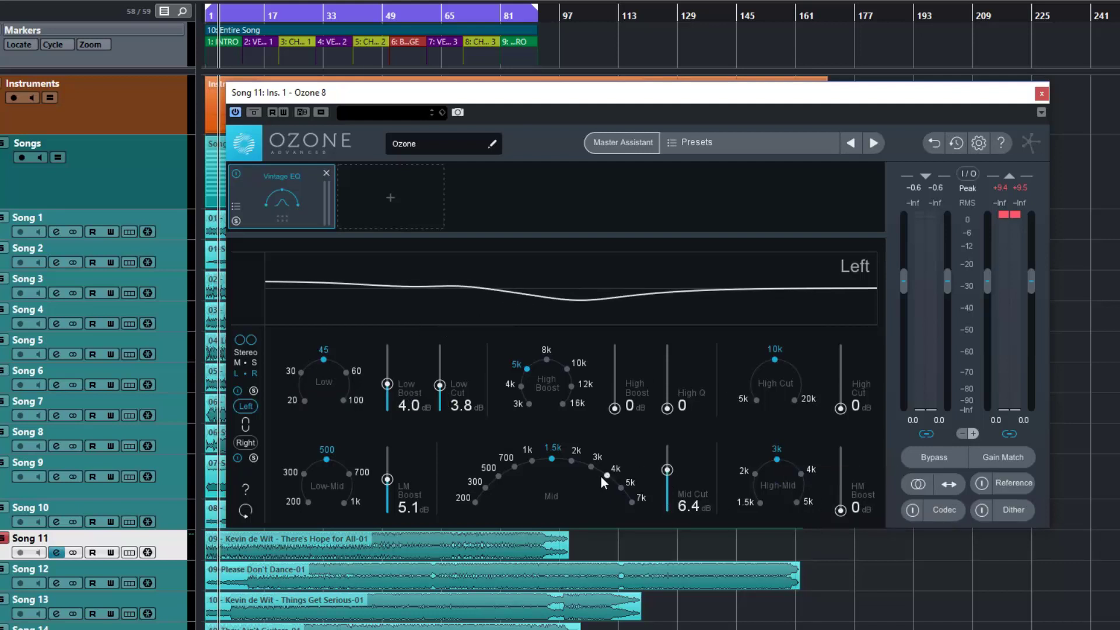
pyautogui.click(628, 501)
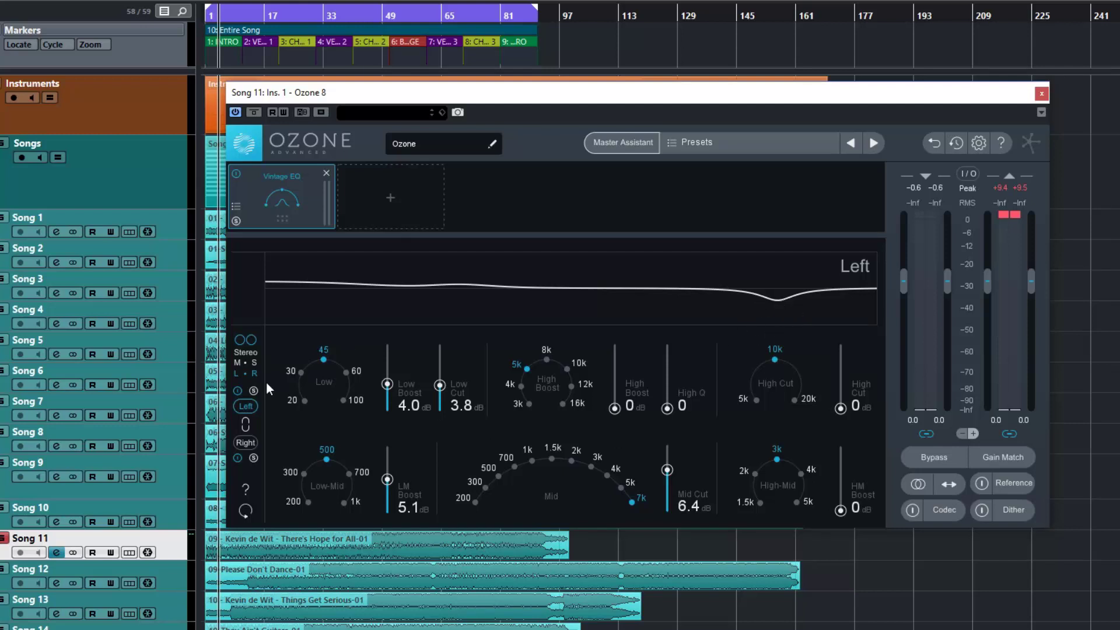
pyautogui.click(246, 352)
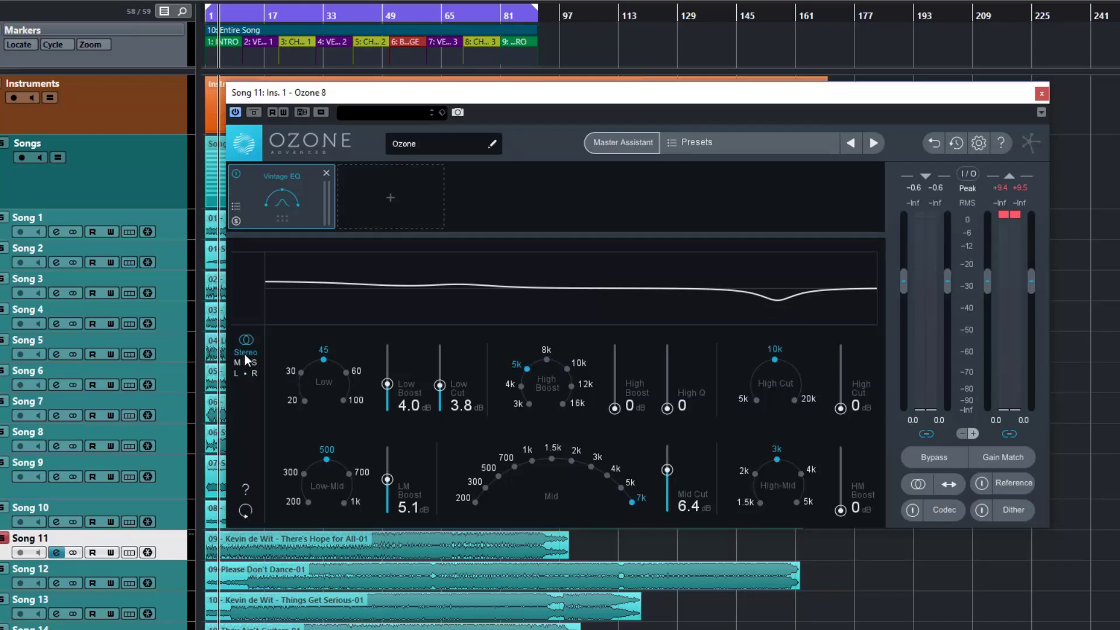